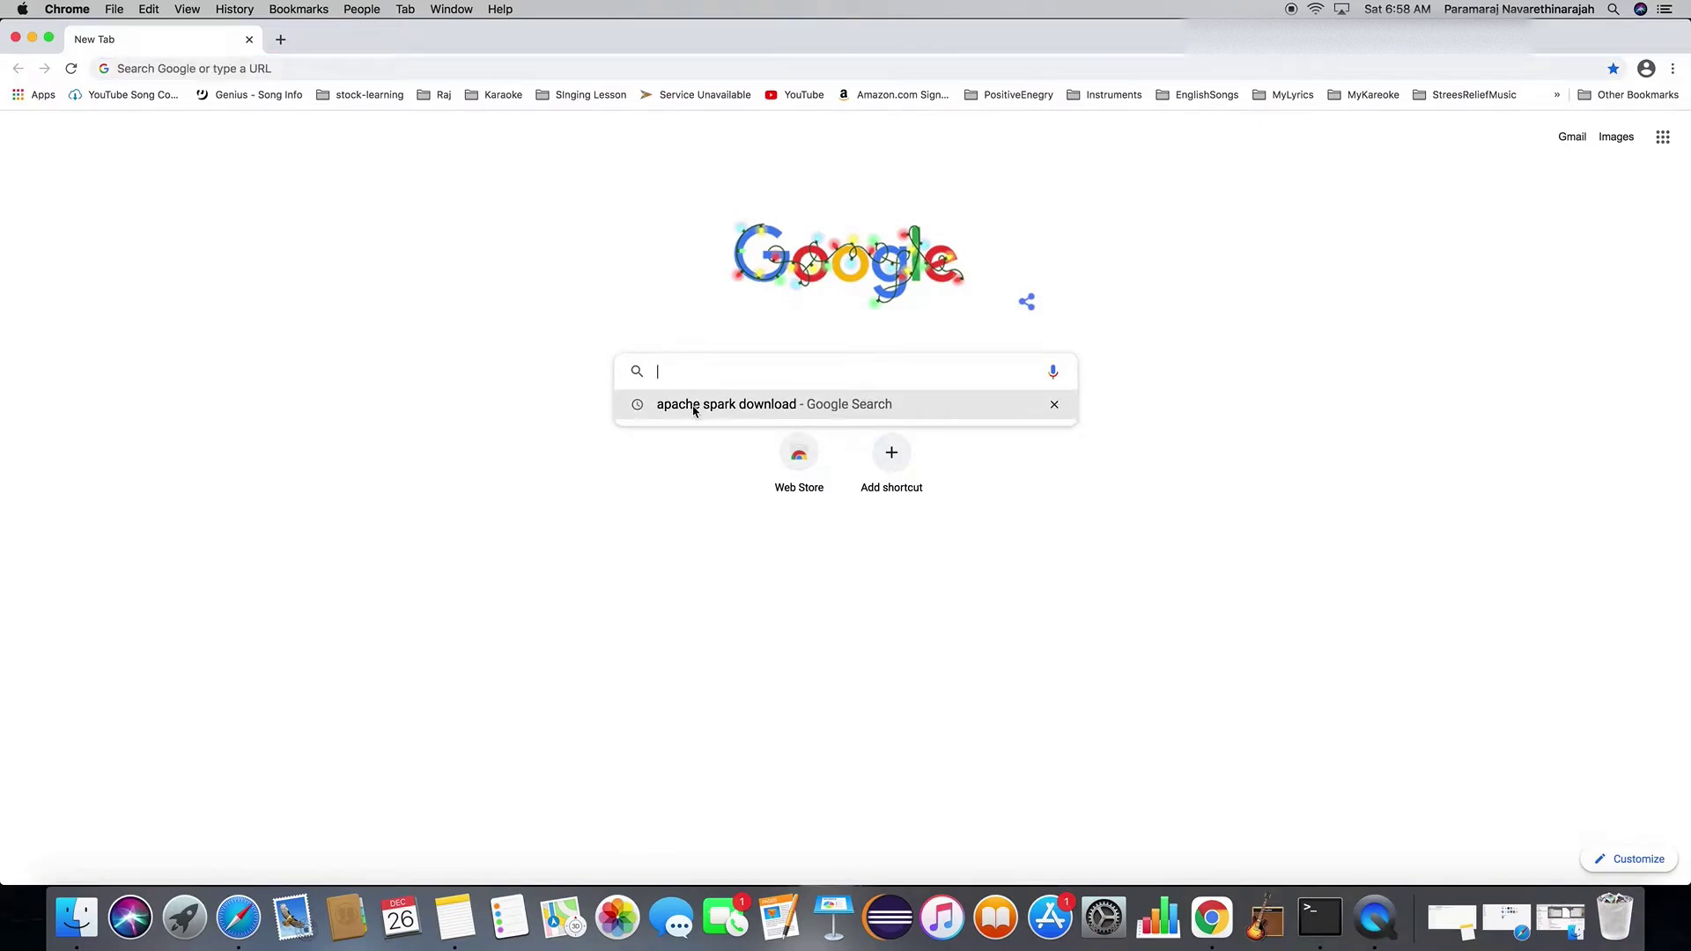
- Search Google for "apache spark download" and open the Apache Spark Downloads page
text(apache)
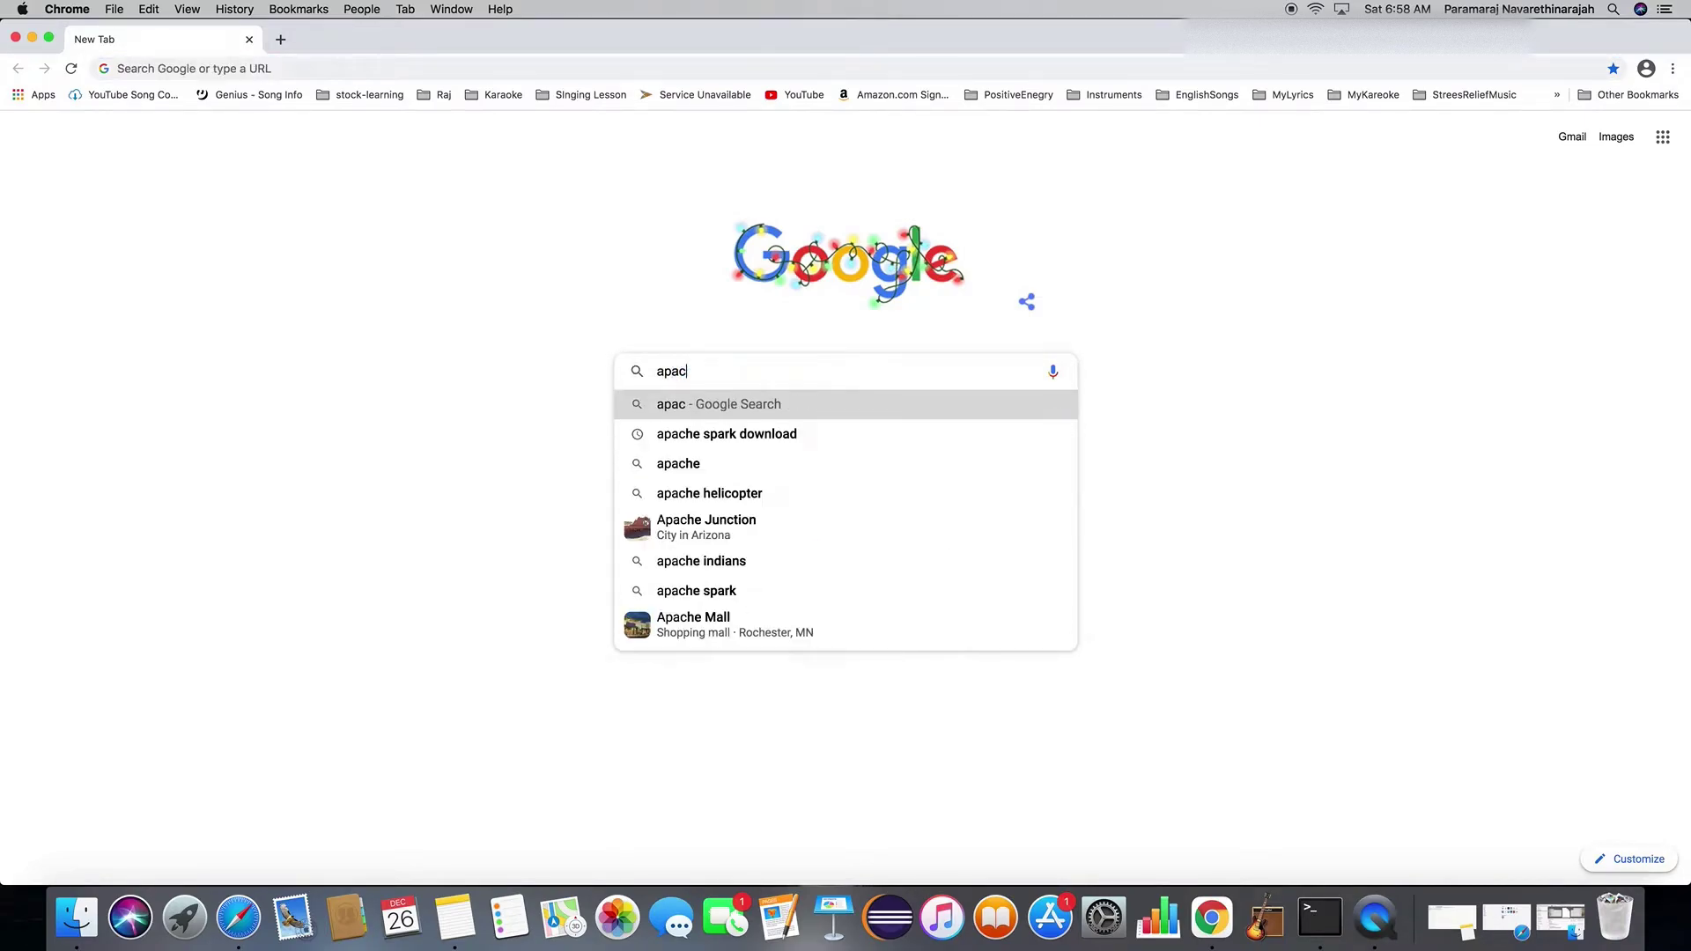
click(736, 407)
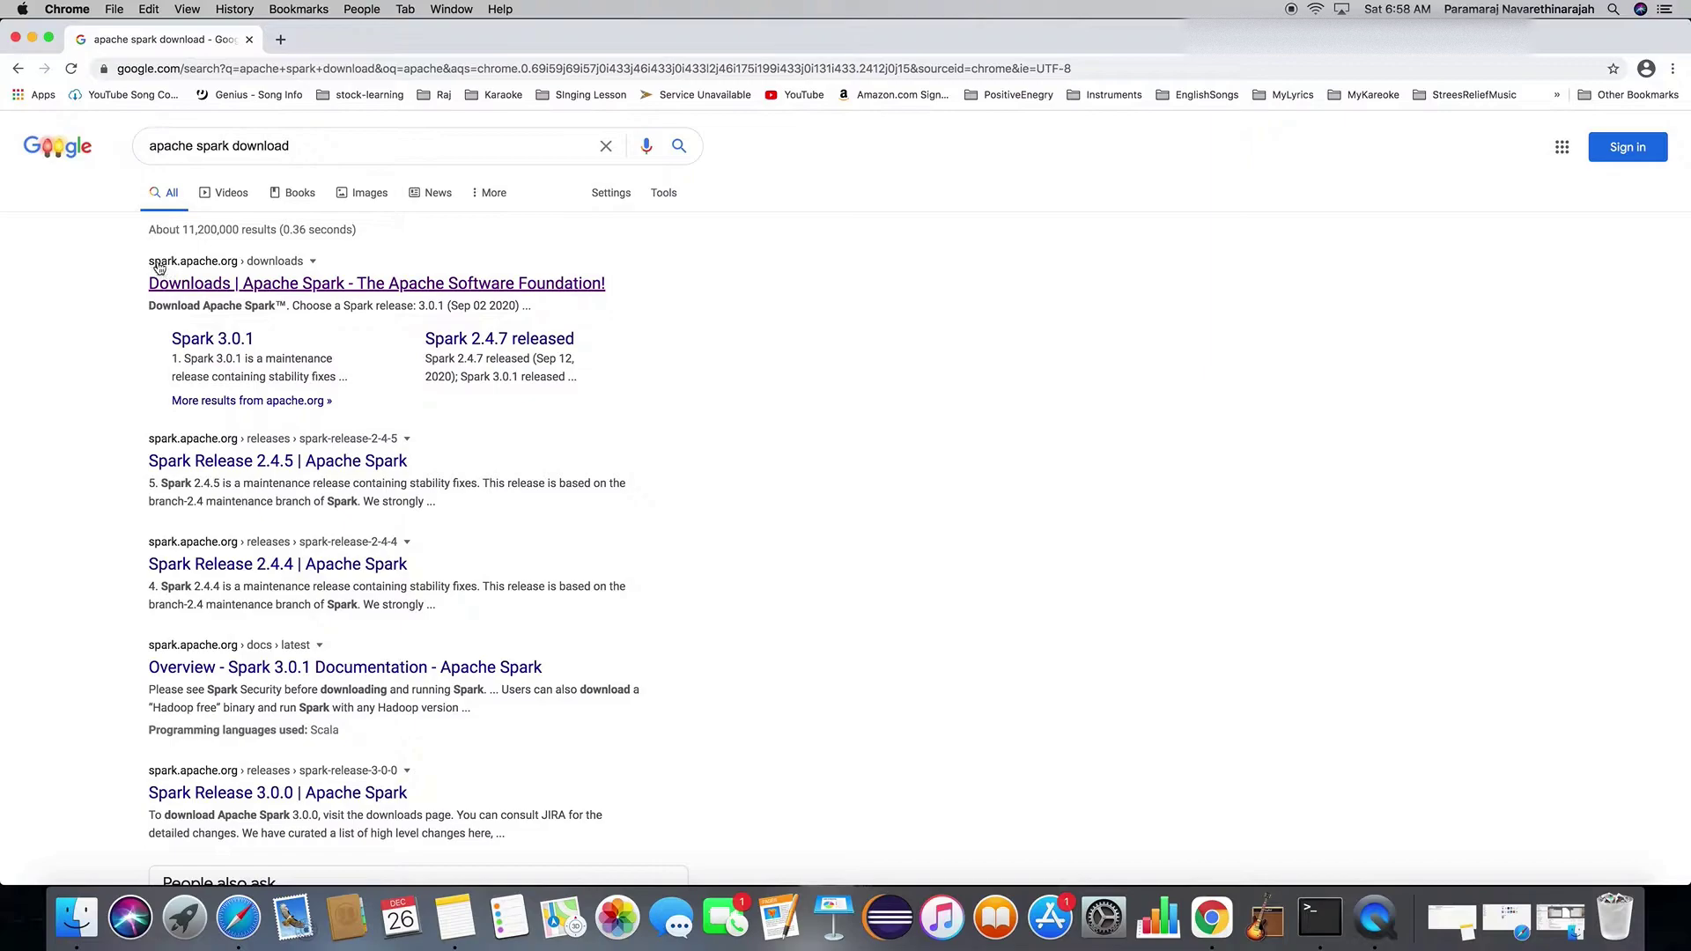
click(262, 285)
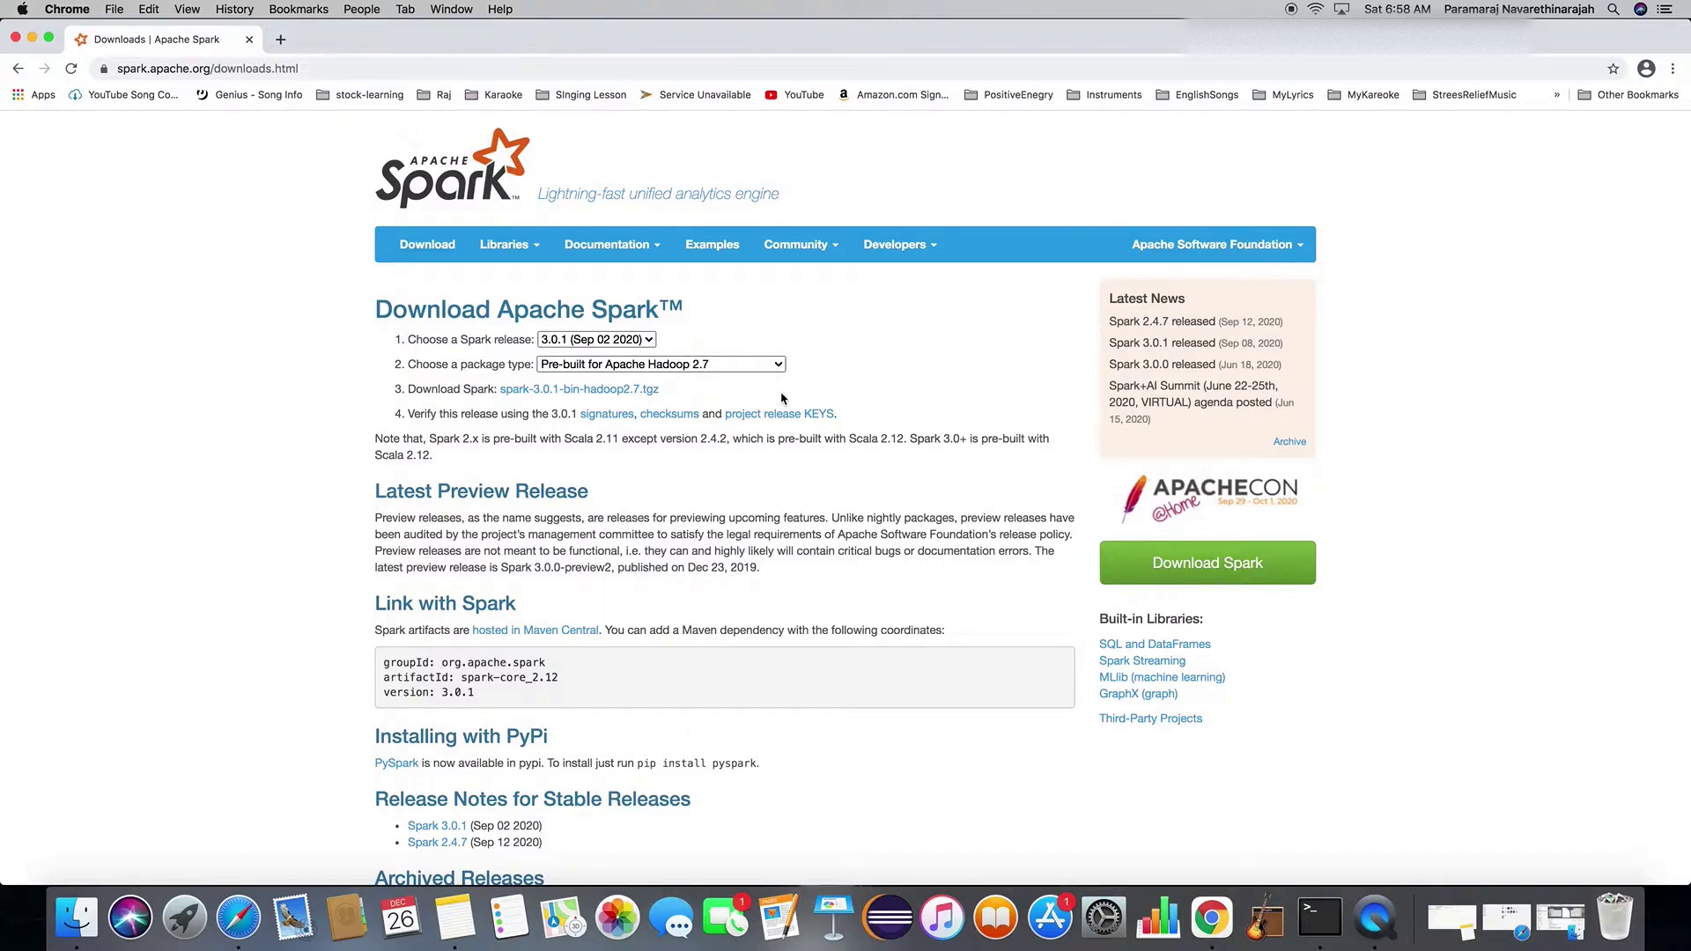
- Choose Spark release 3.0.1 (Sep 02 2020), download spark-3.0.1-bin-hadoop2.7.tgz and extract the archive
click(652, 339)
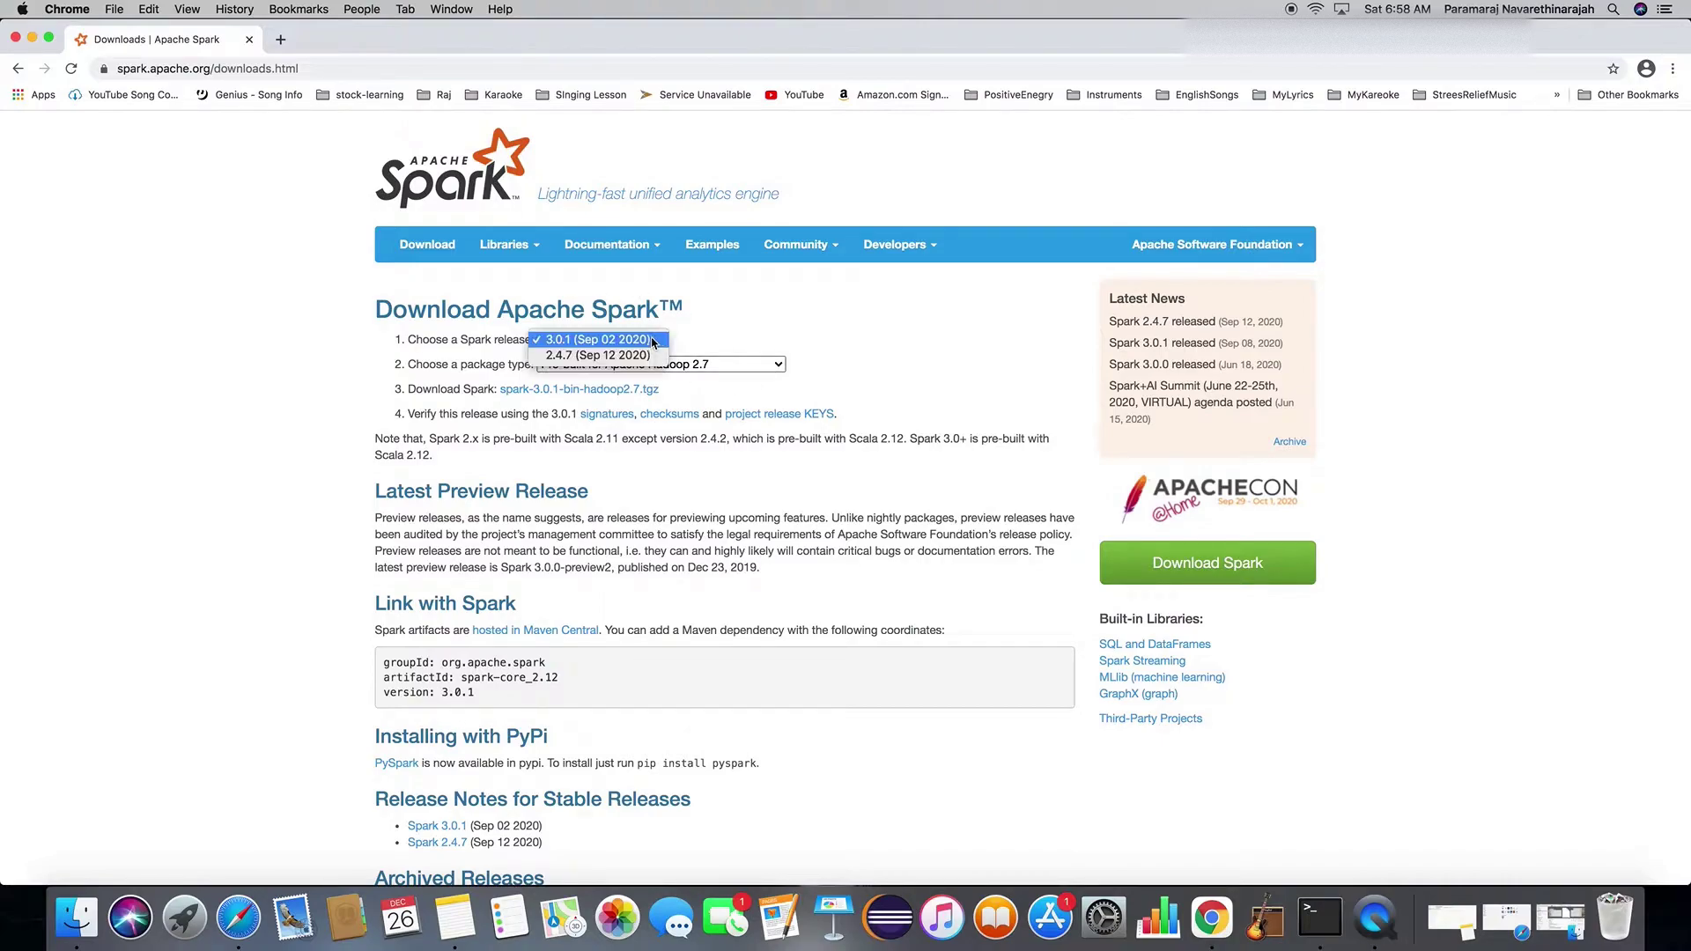
click(597, 341)
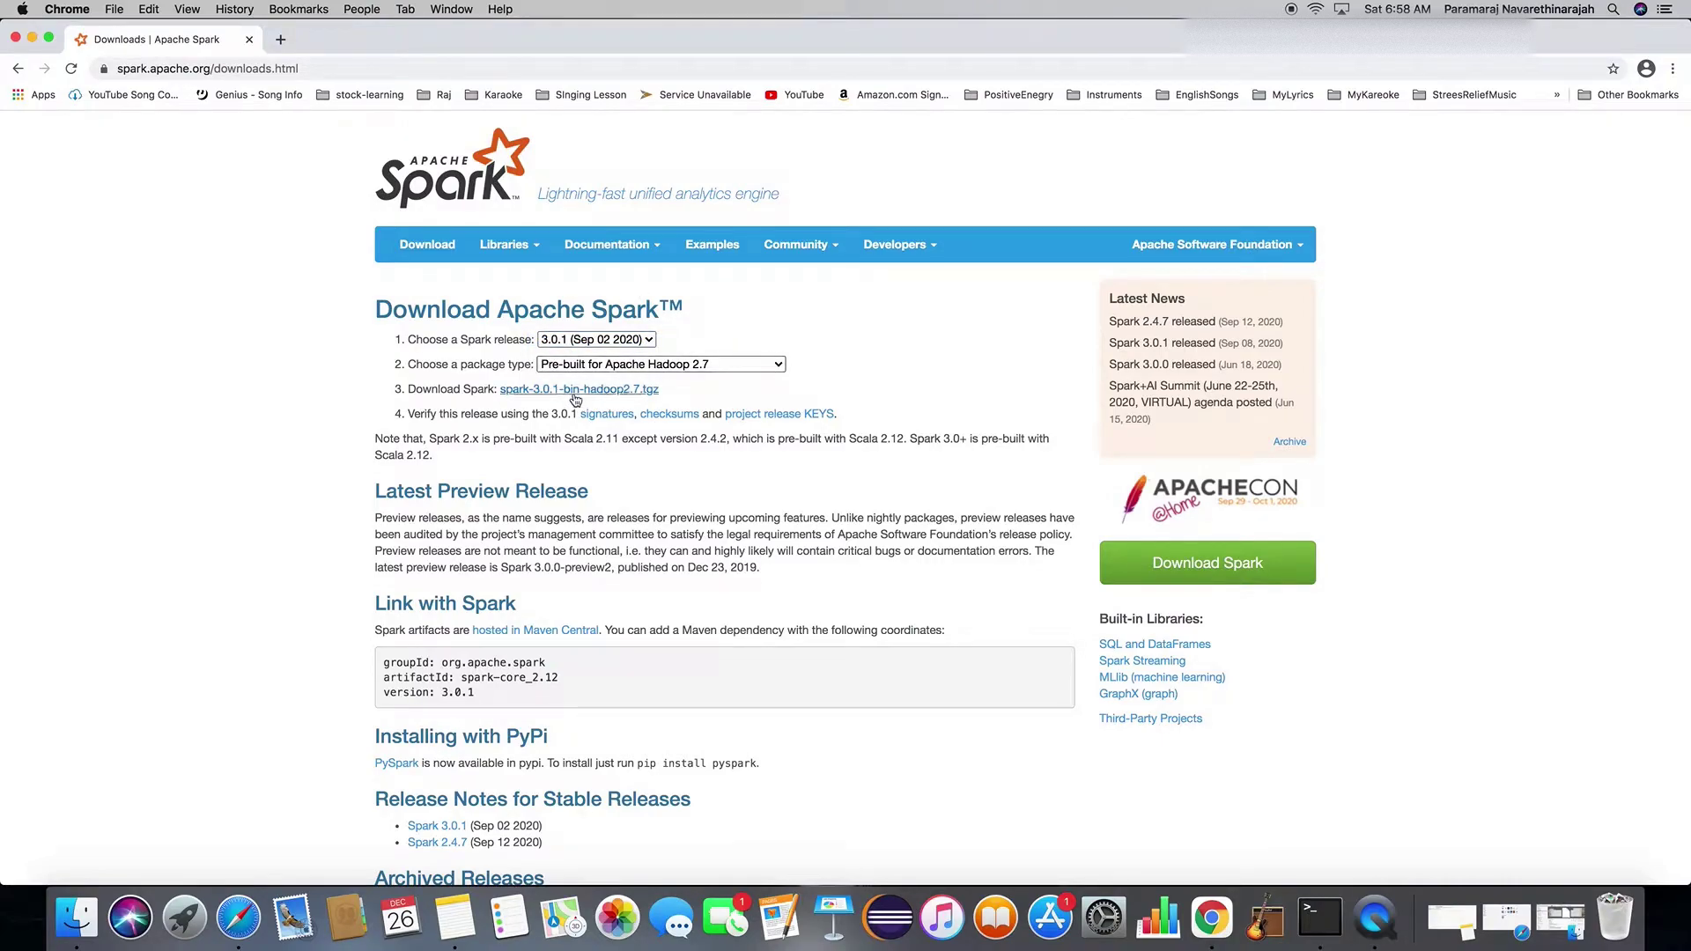
click(548, 390)
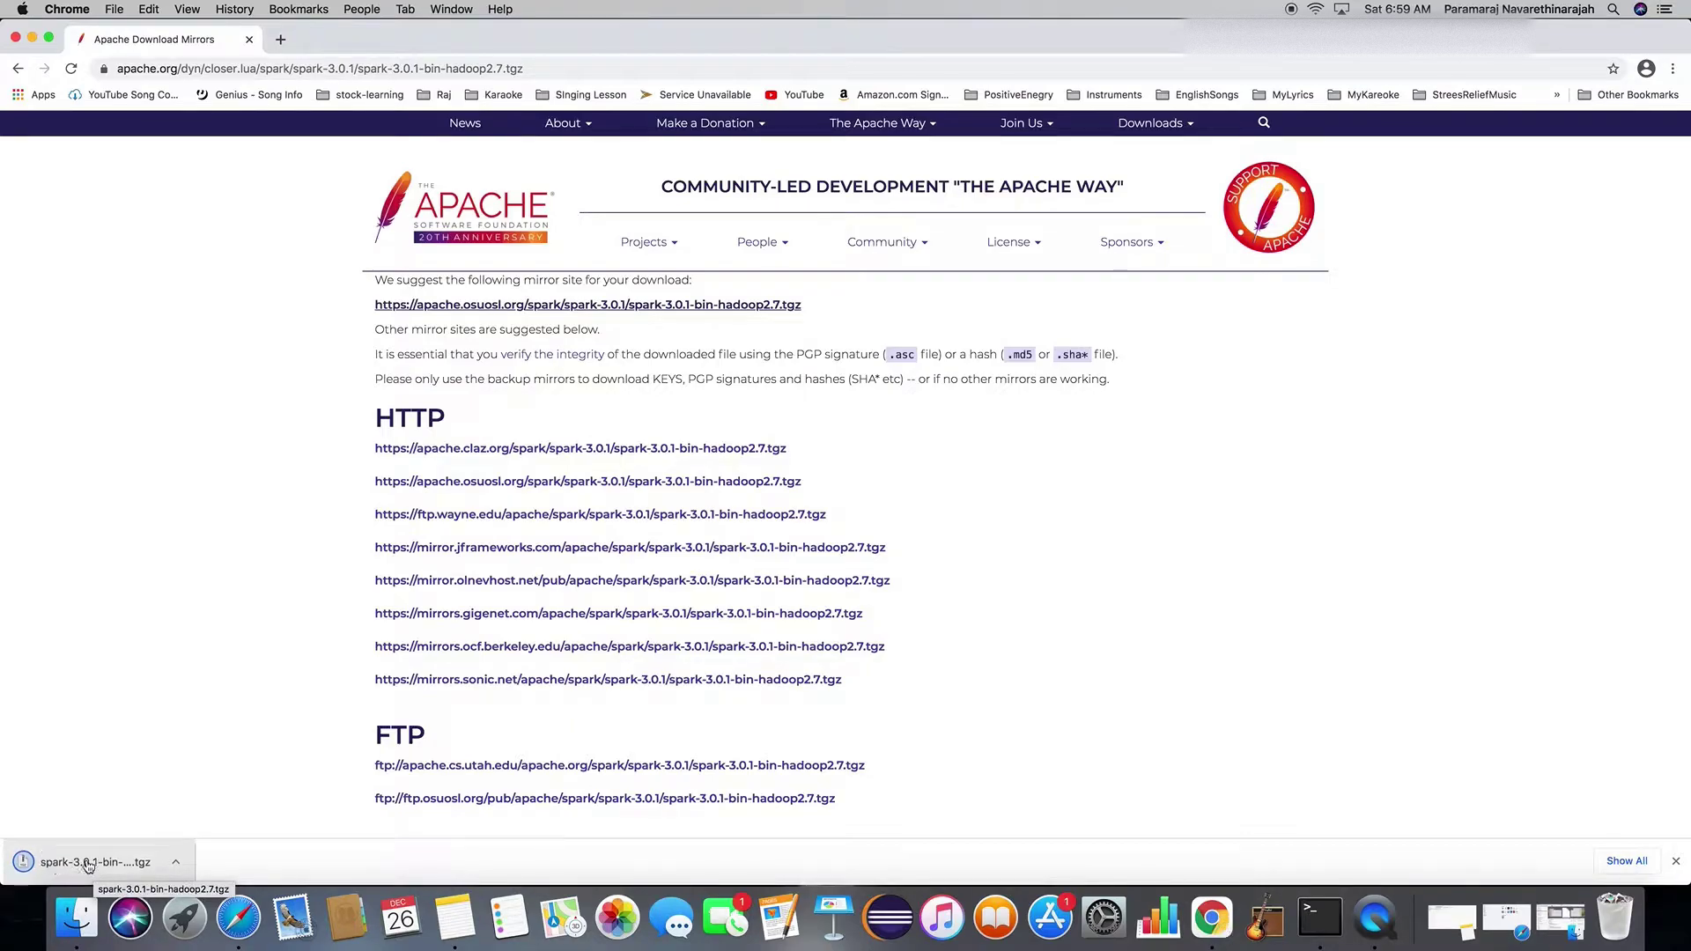
click(89, 863)
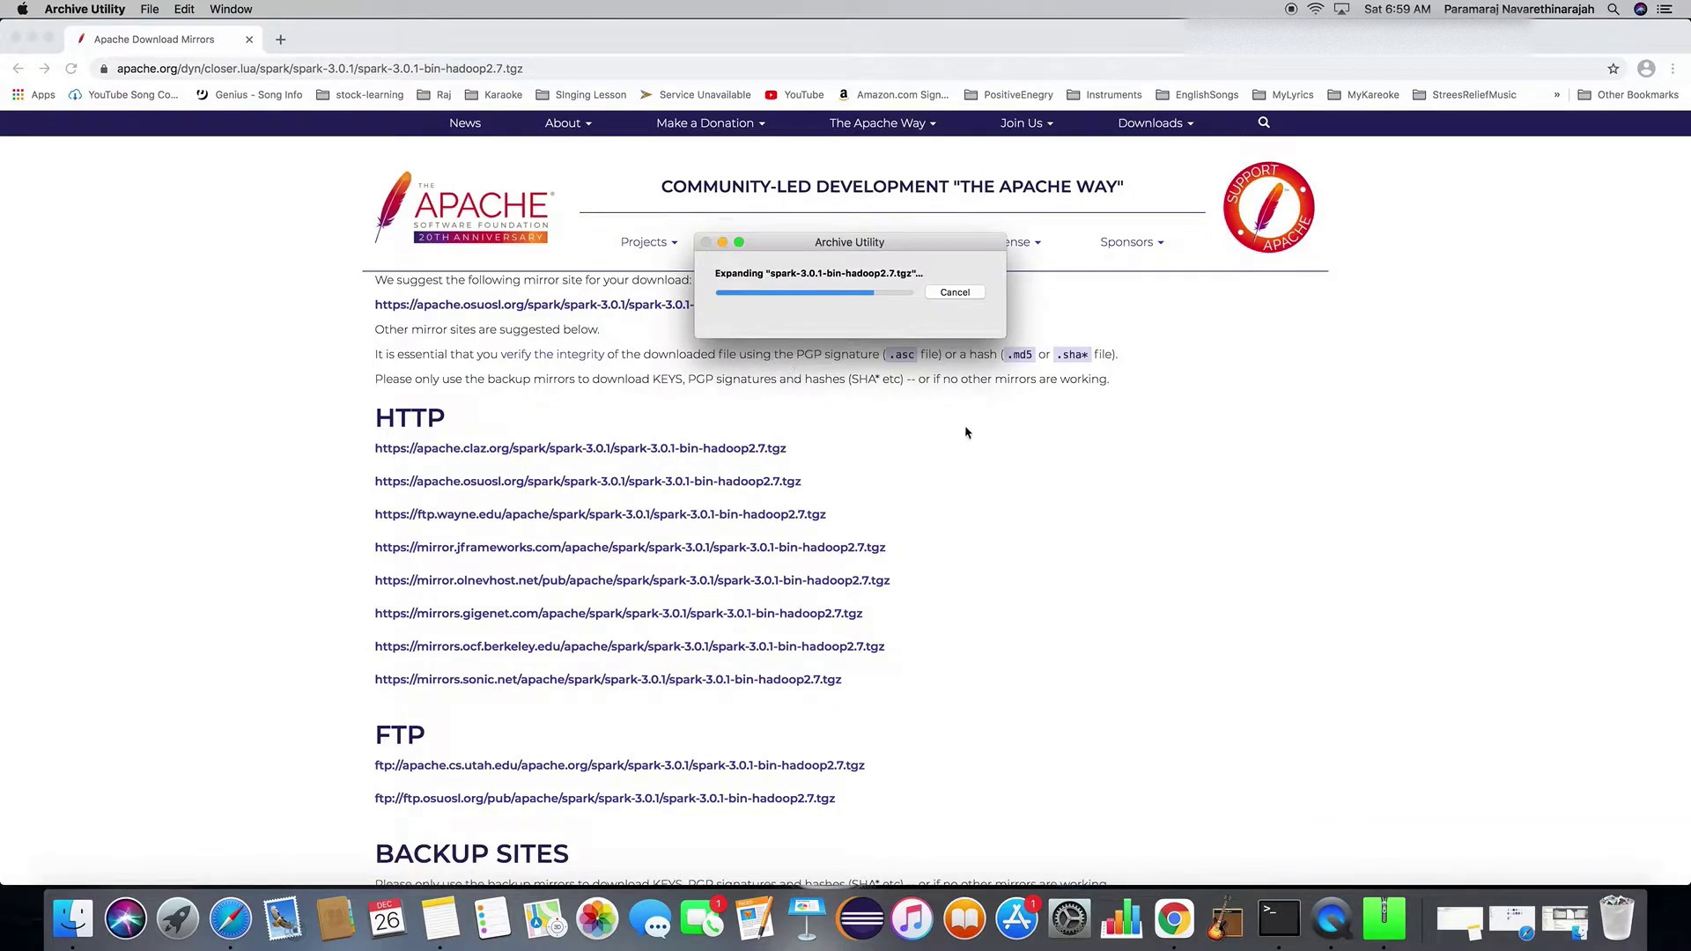
- Switch to Finder and copy the extracted spark-3.0.1-bin-hadoop2.7 folder in Downloads
click(88, 907)
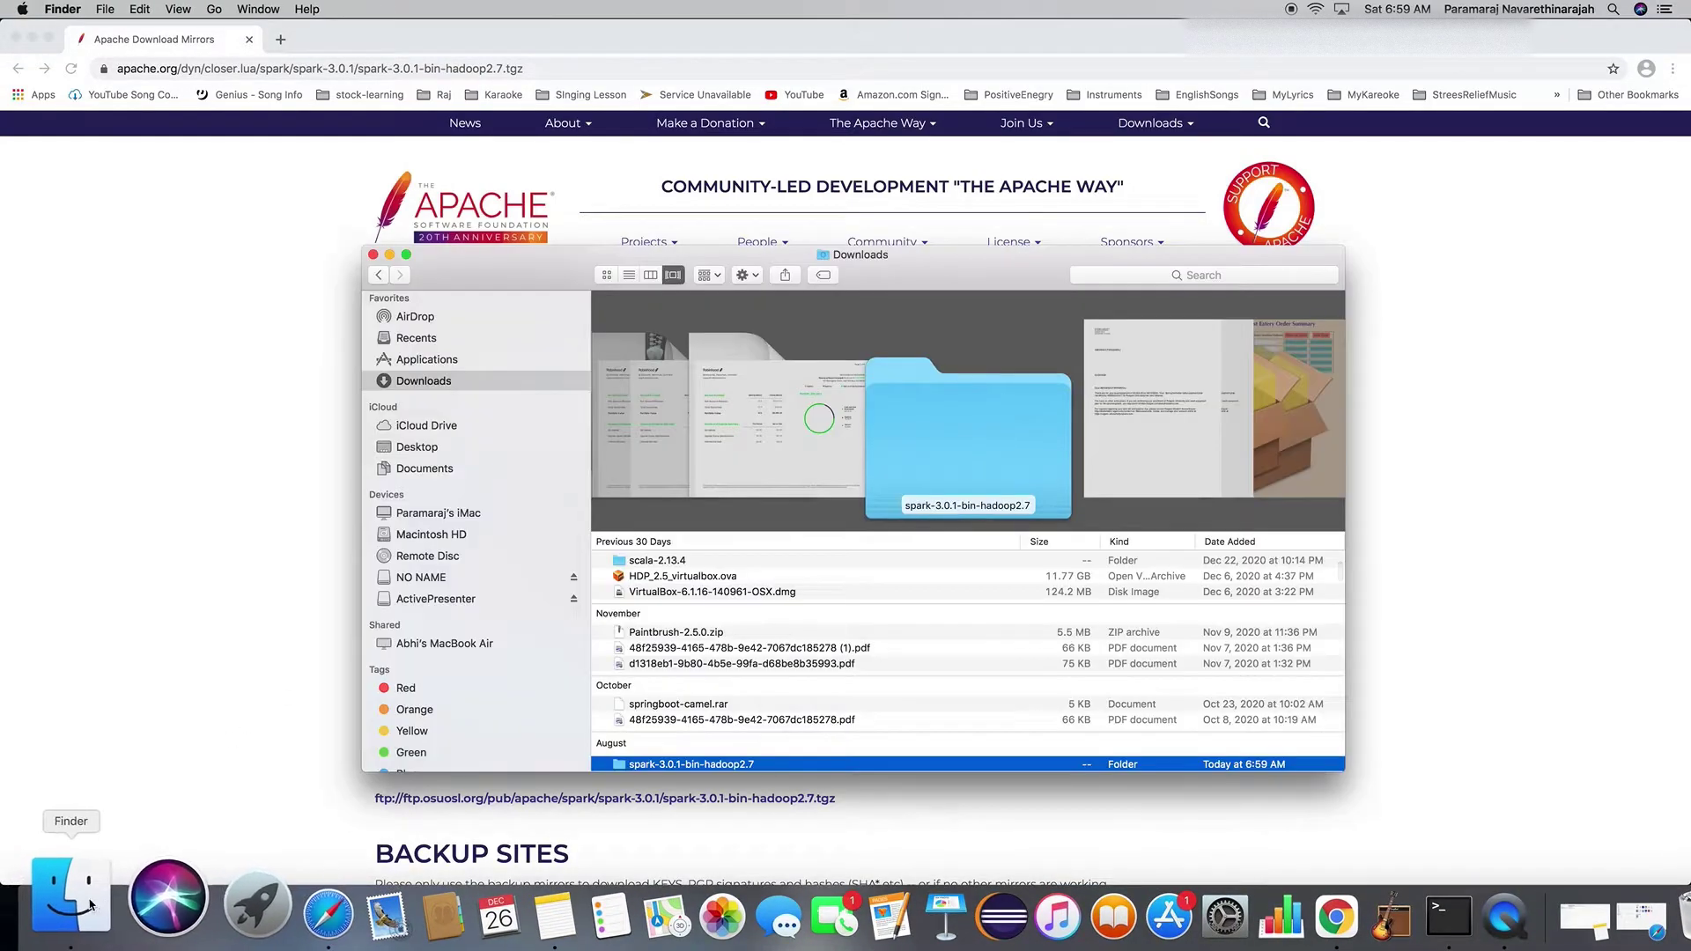
scroll(777, 669, up, 3)
scroll(778, 669, down, 5)
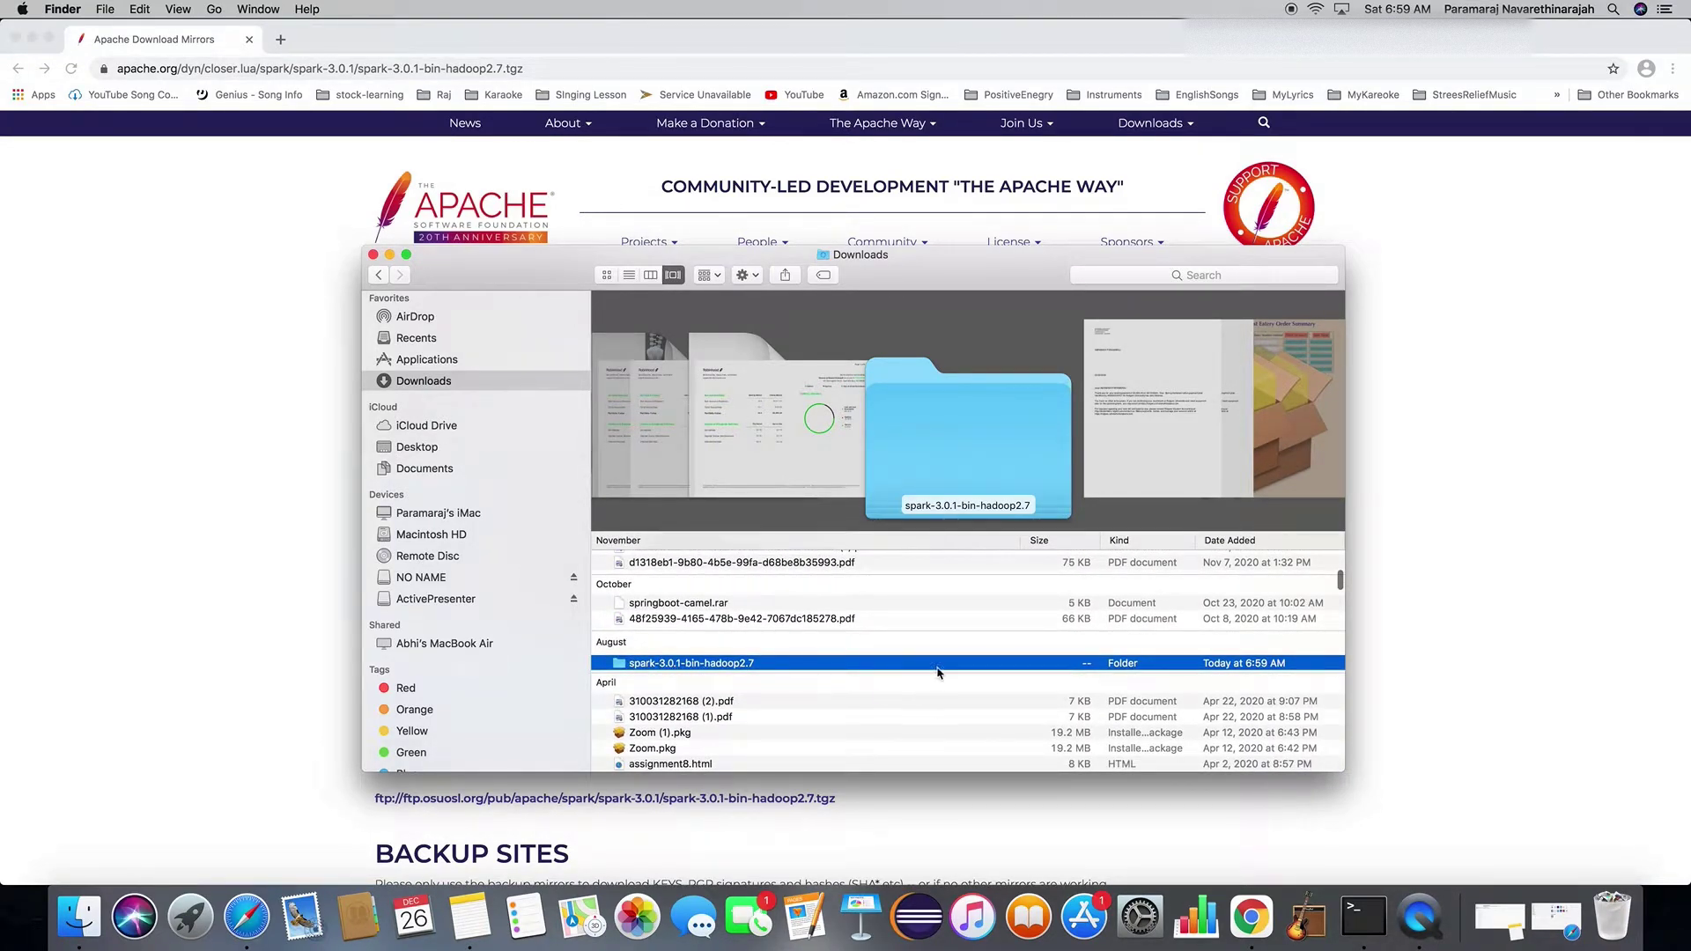
scroll(879, 649, up, 8)
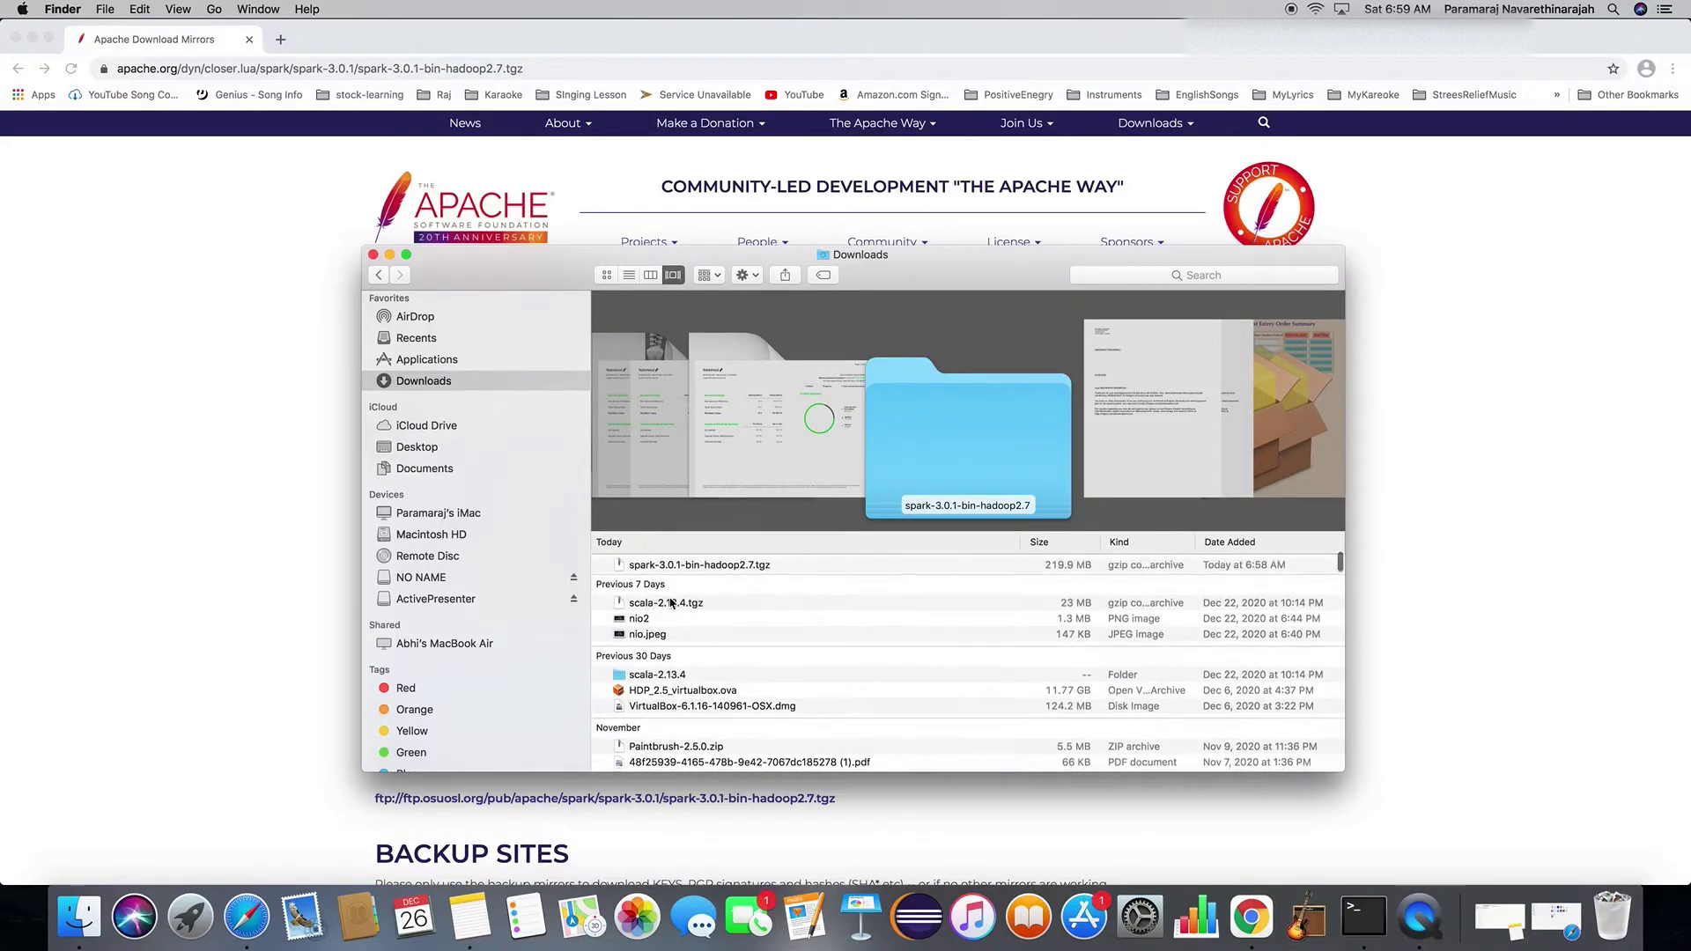
click(696, 564)
scroll(853, 681, down, 5)
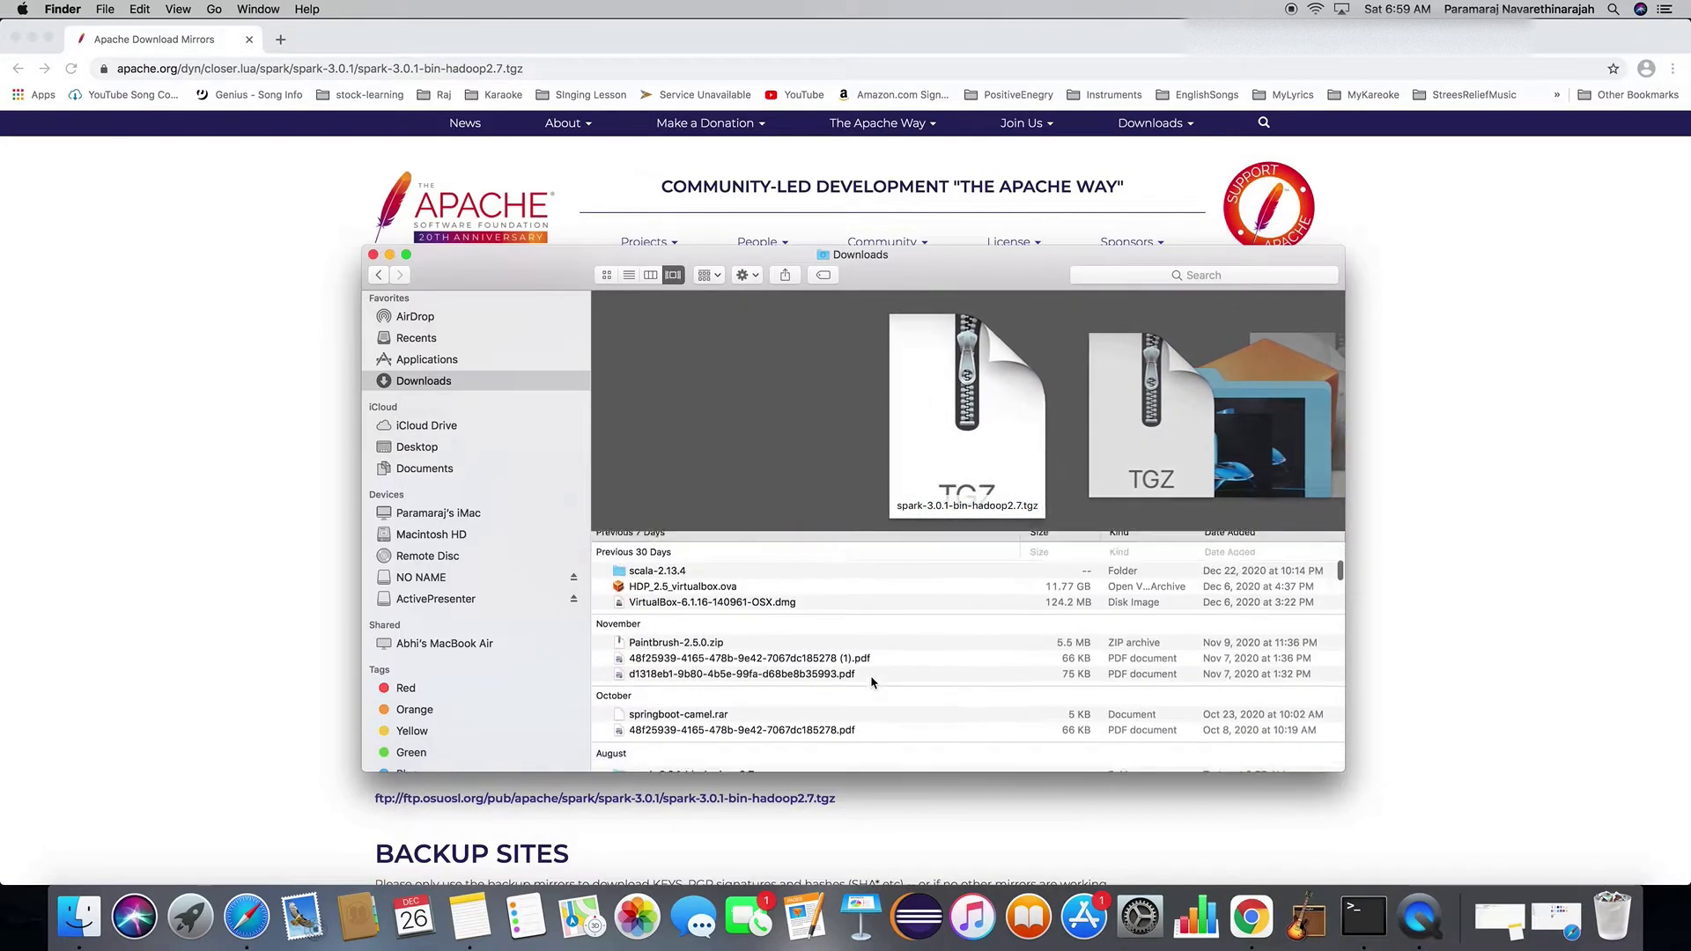
click(696, 678)
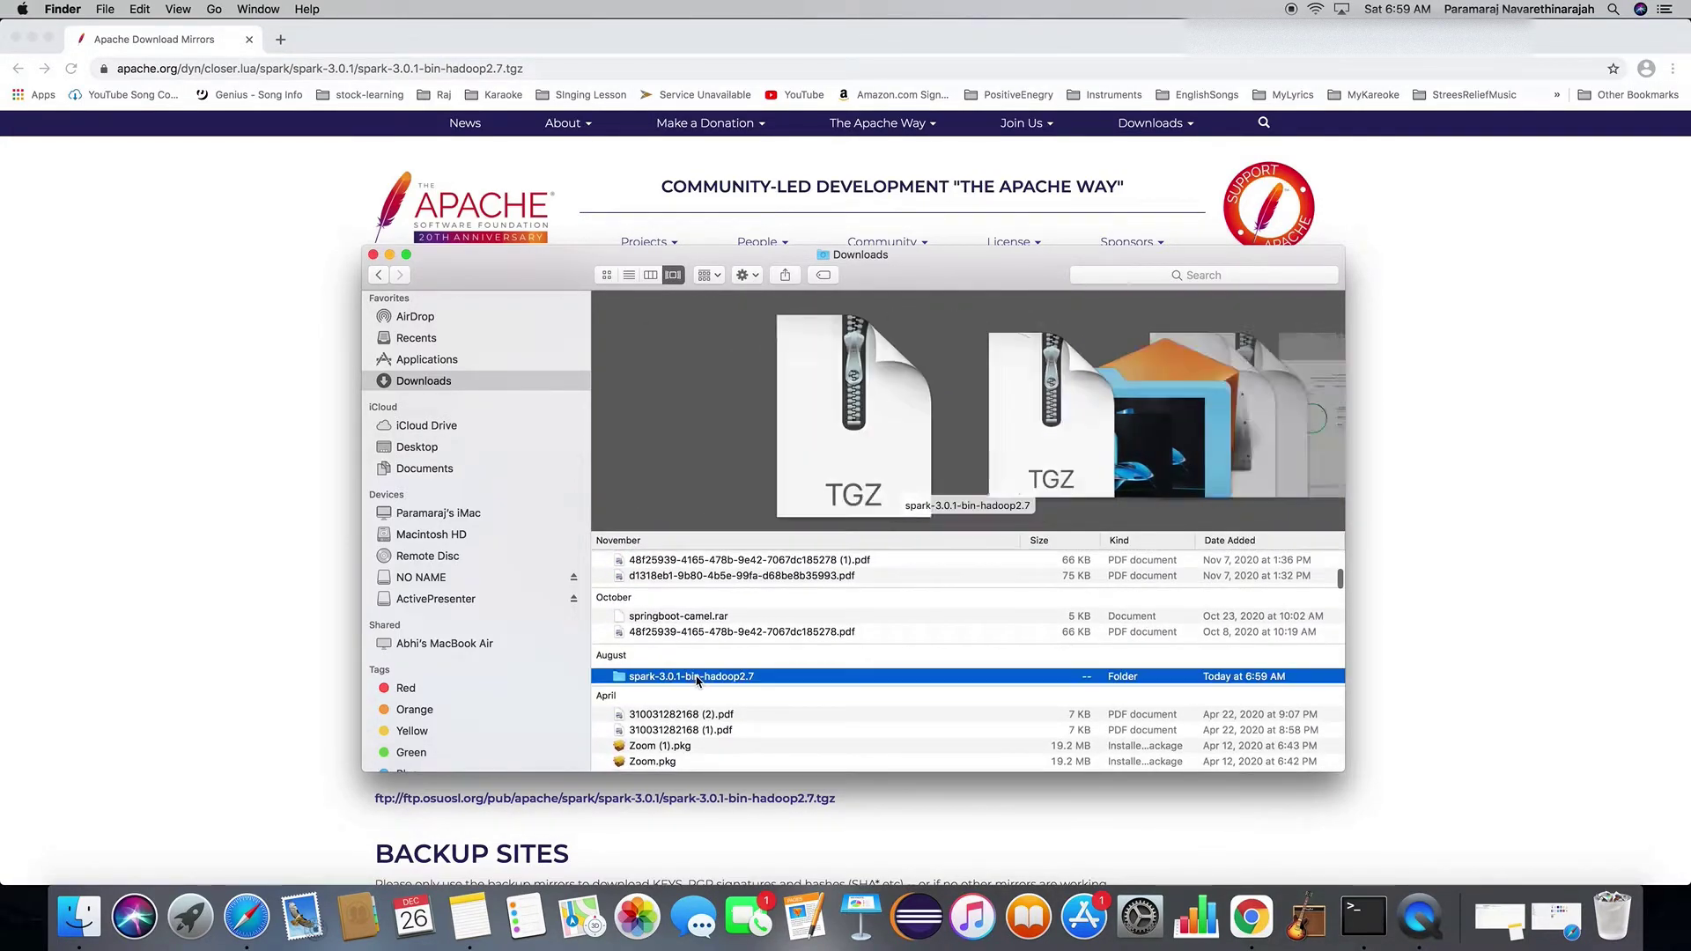
right_click(696, 679)
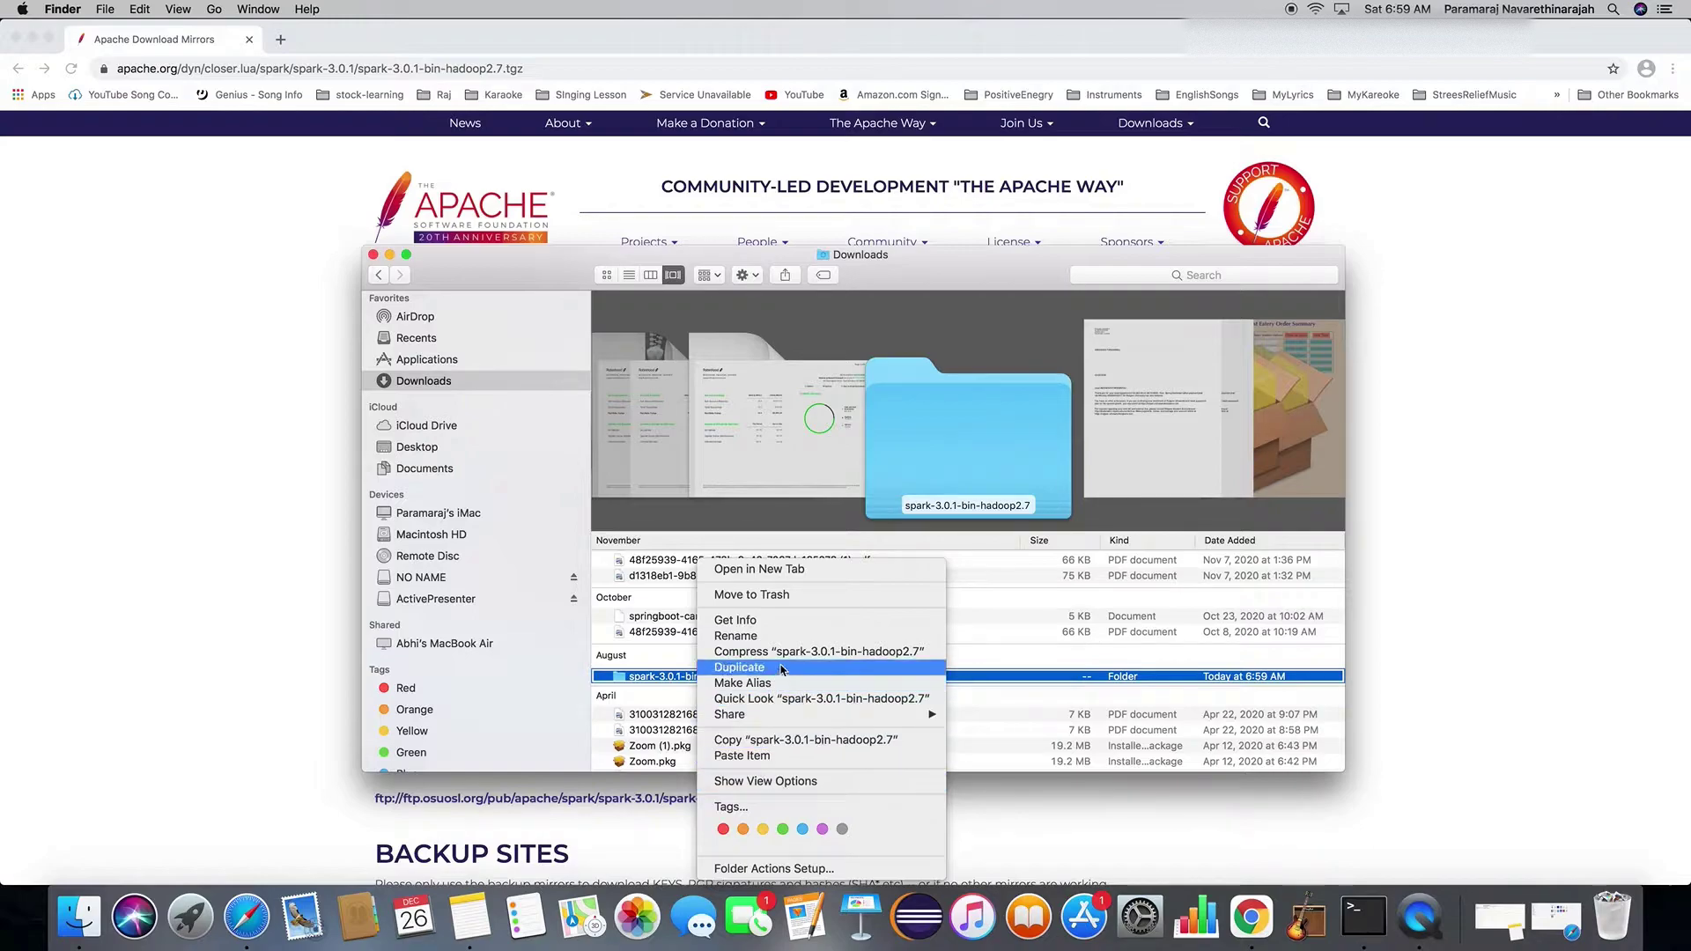
click(617, 691)
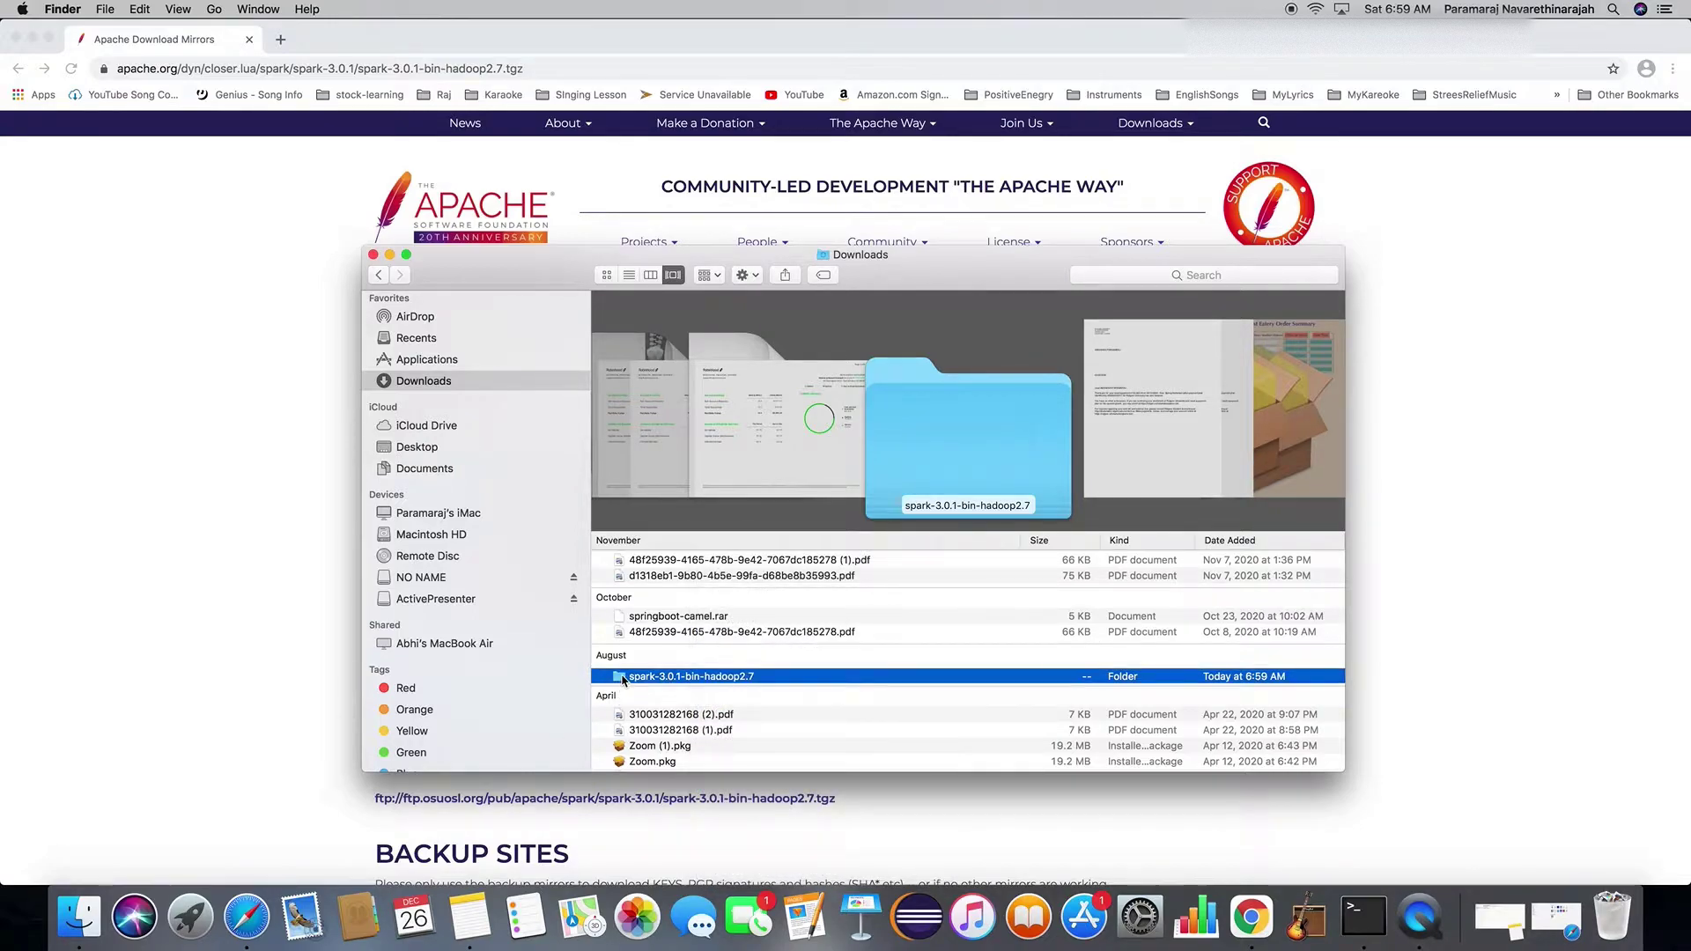
right_click(621, 678)
click(679, 744)
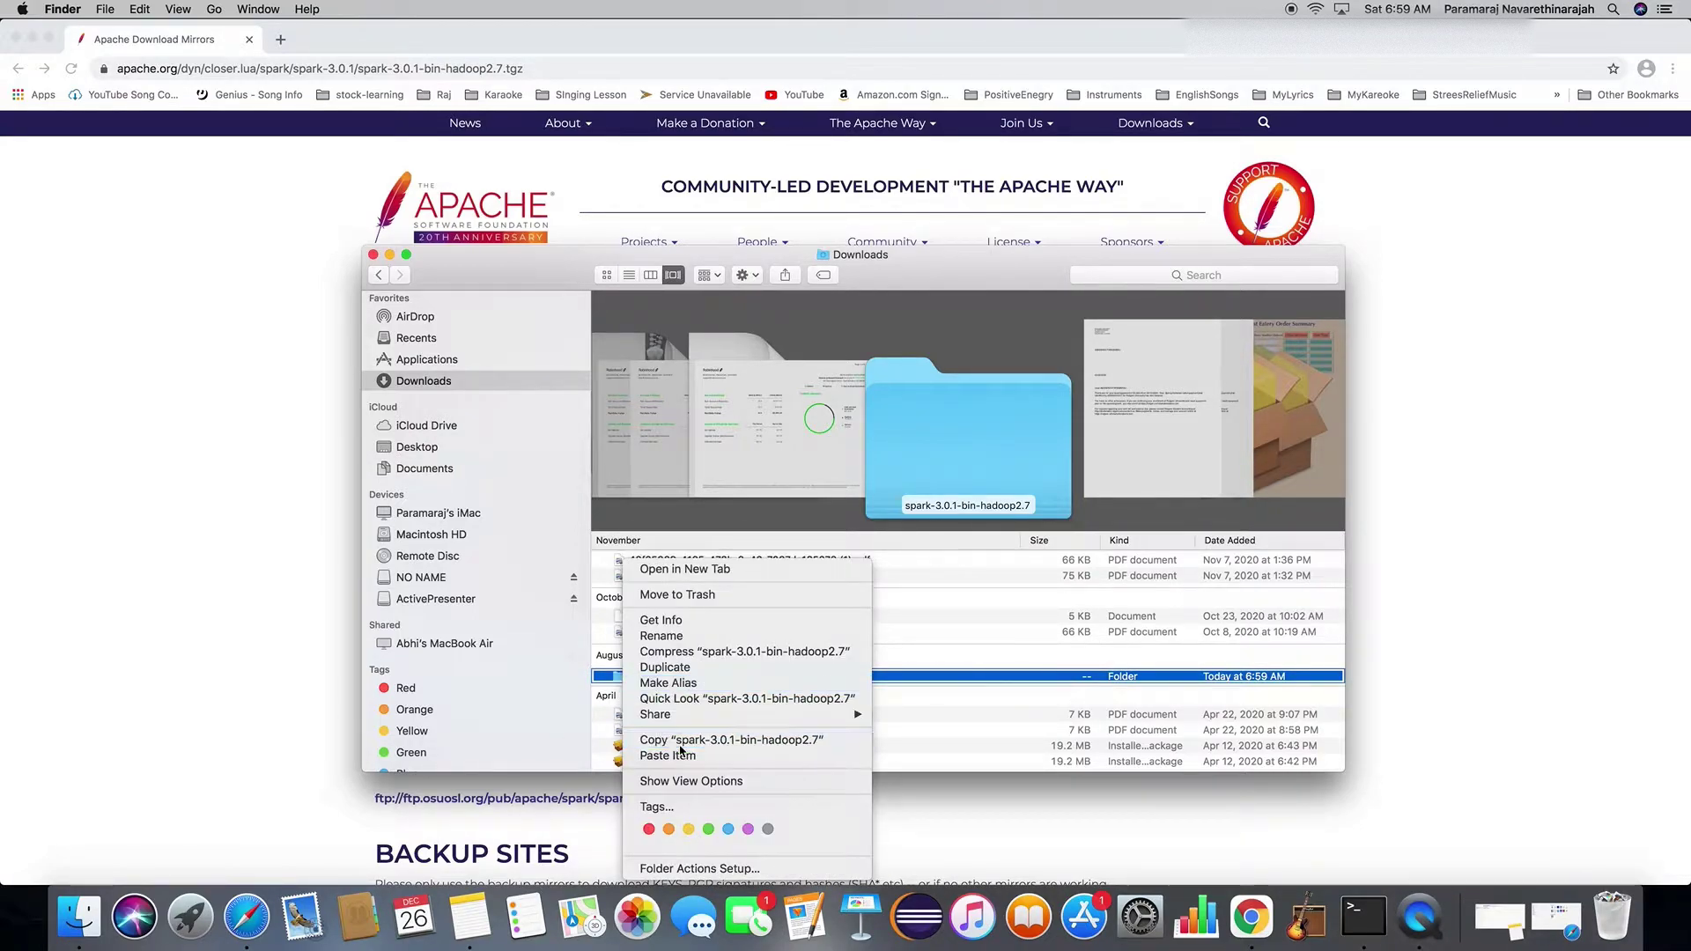
- Open the user's home folder from Users on Macintosh HD in a new Finder tab
click(454, 534)
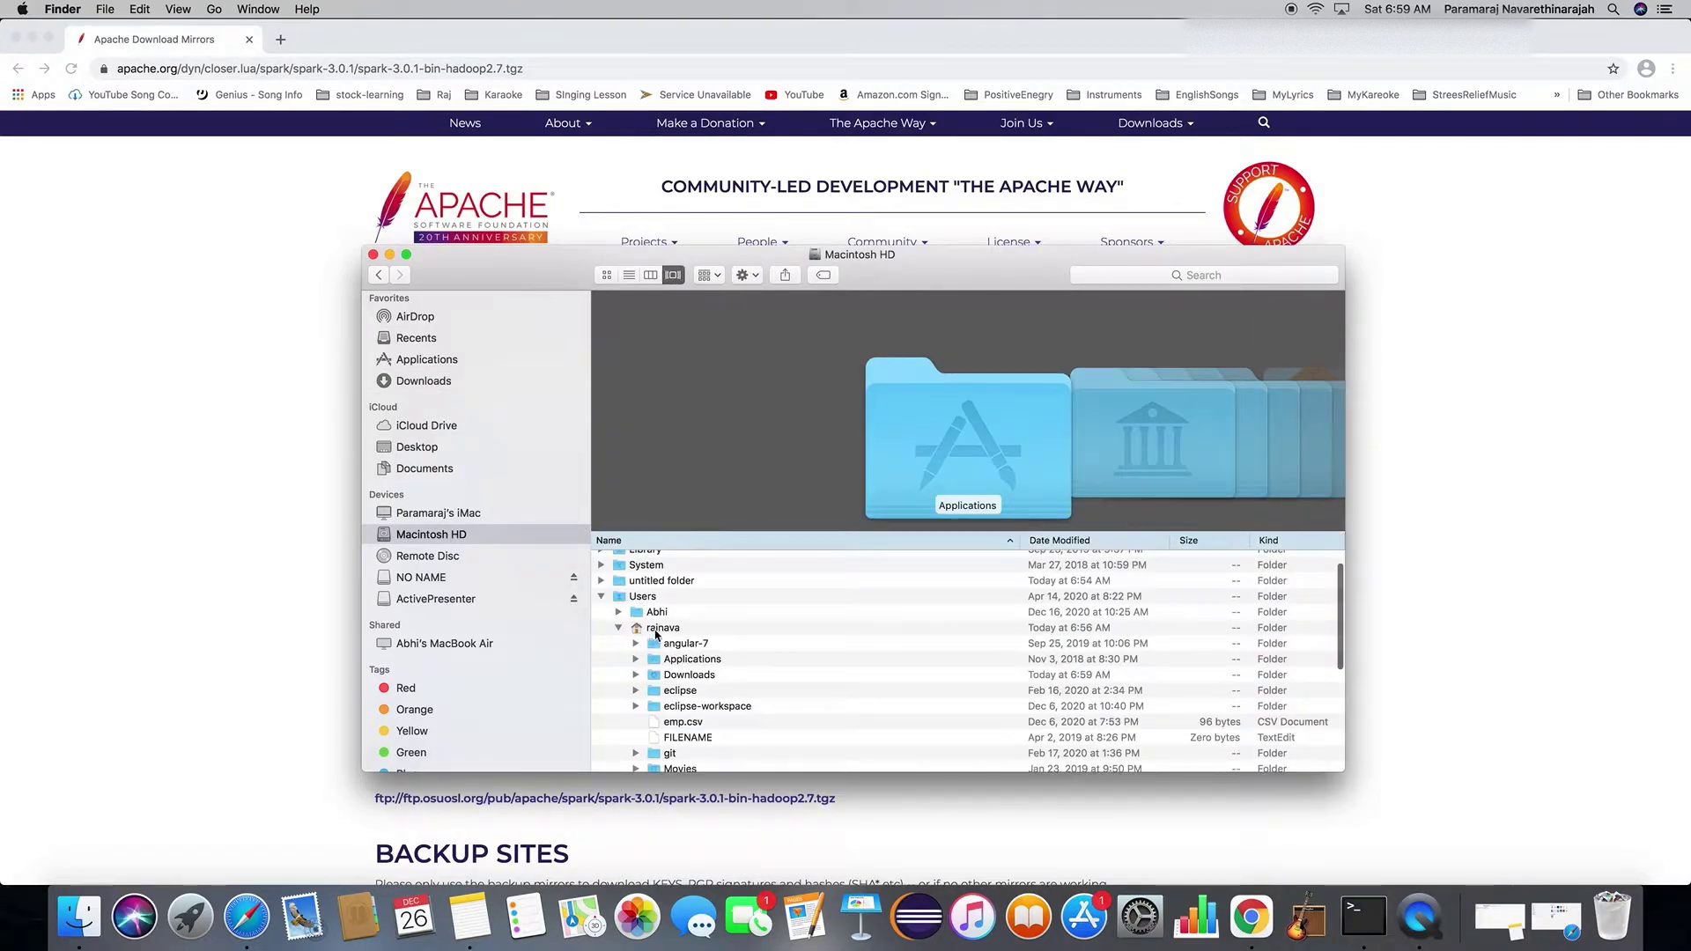
click(655, 629)
right_click(655, 631)
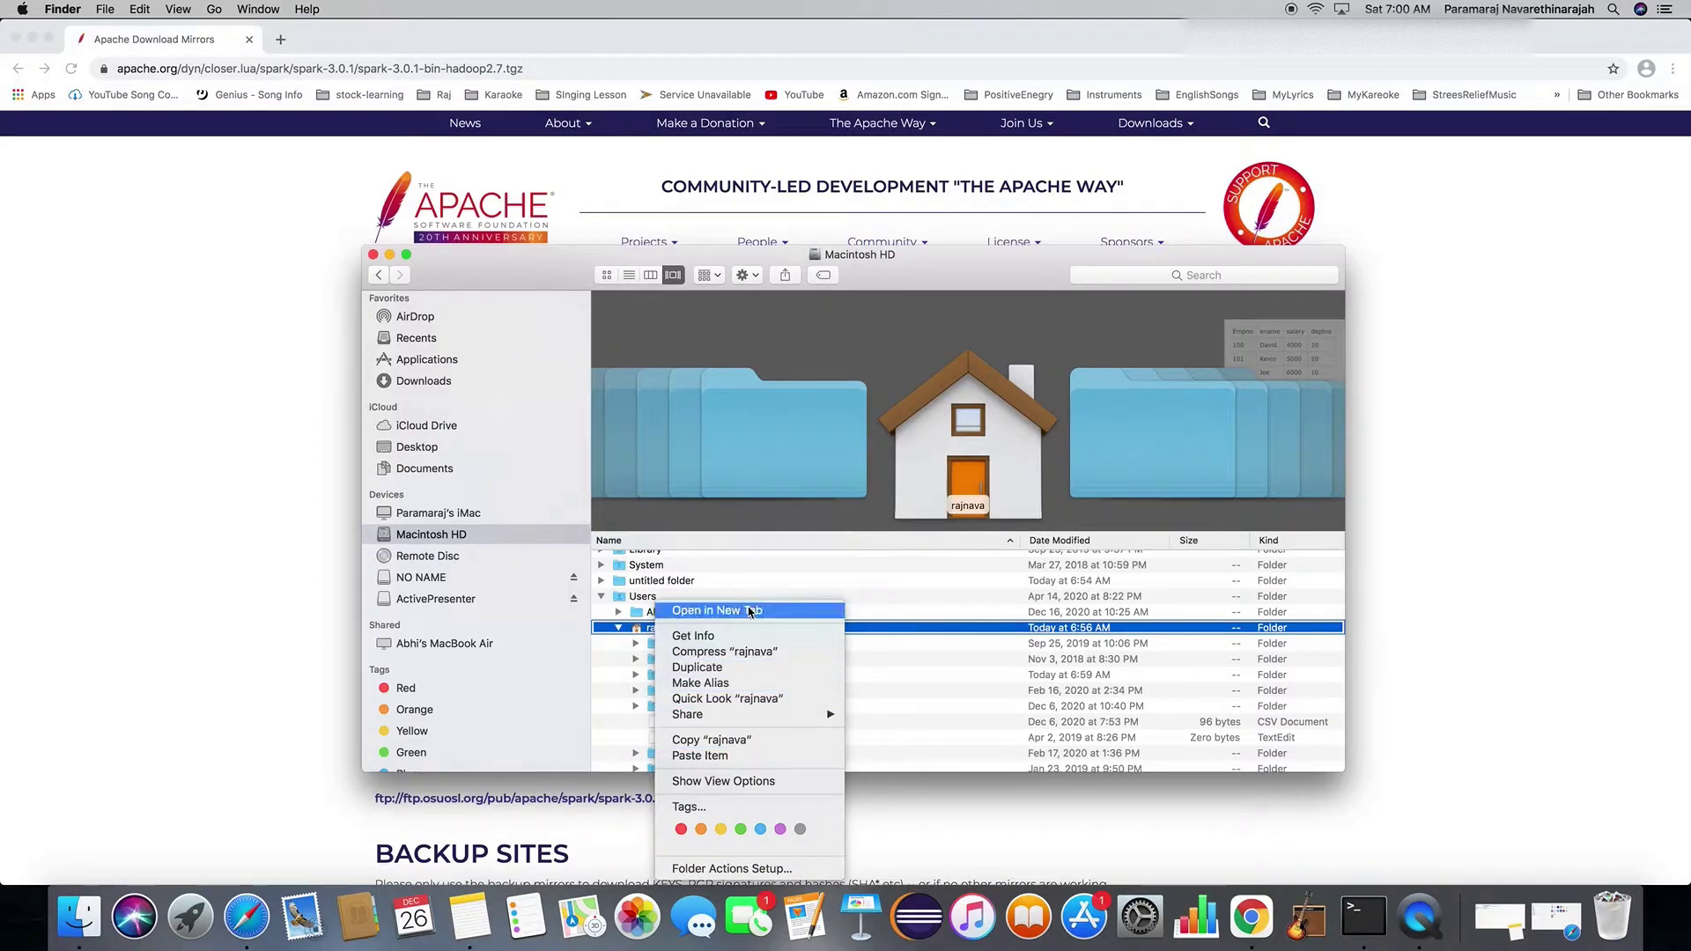
click(701, 610)
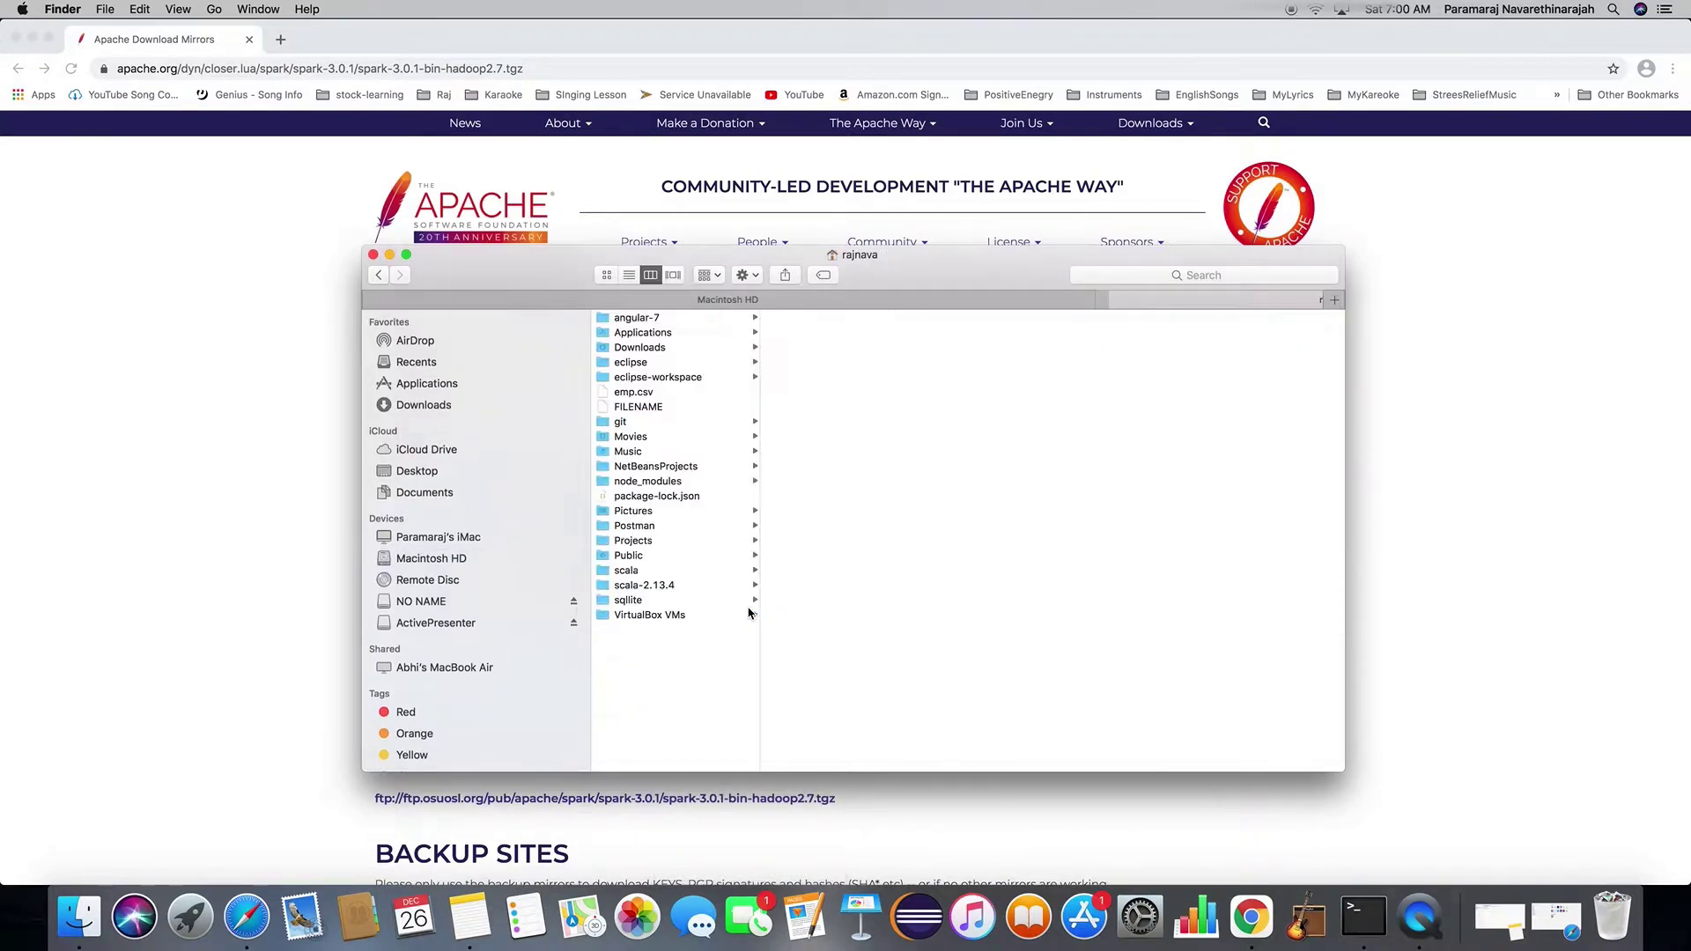
- Create a new folder named Spark in the home folder
right_click(650, 680)
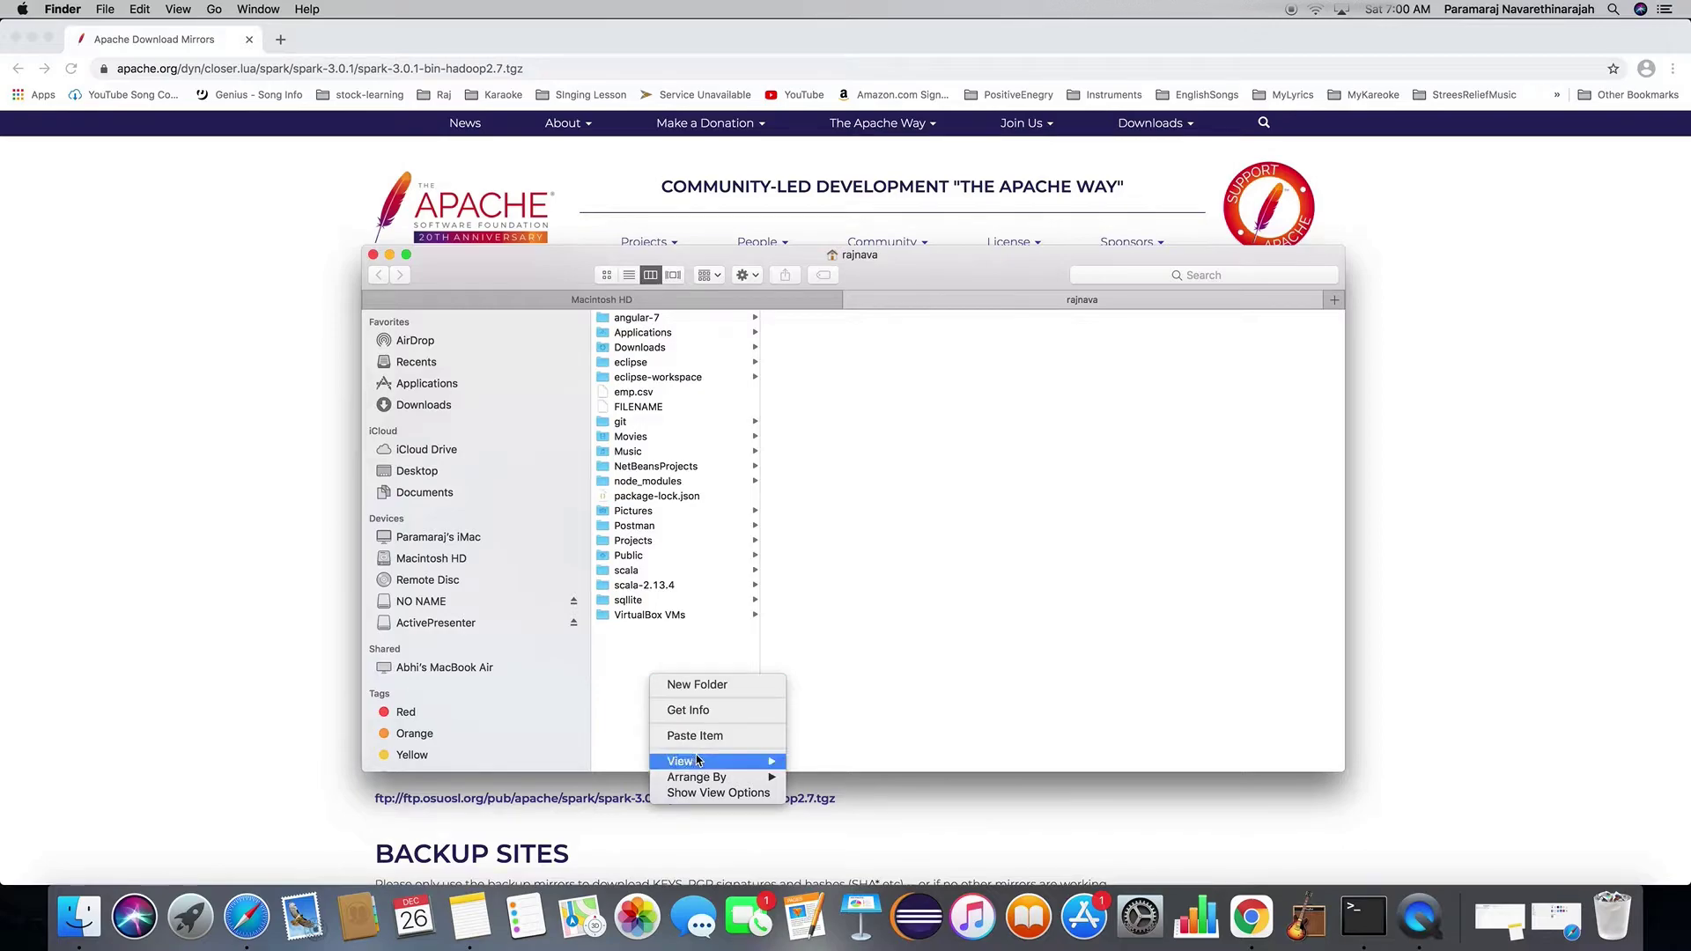
click(680, 684)
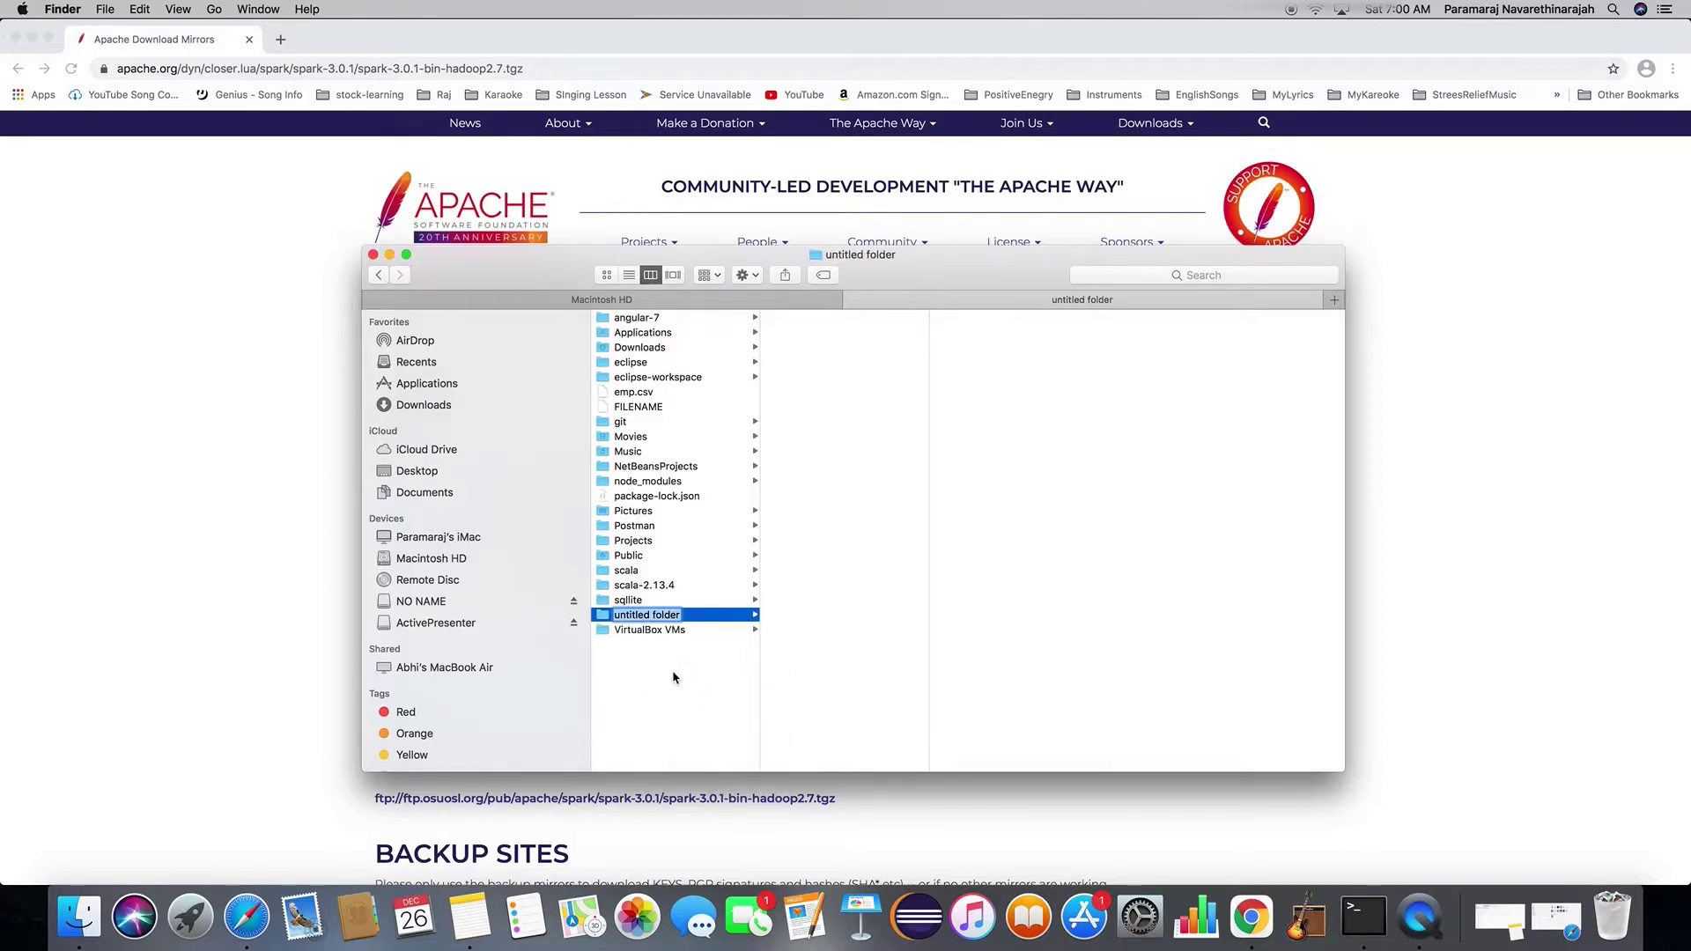
text(Spark)
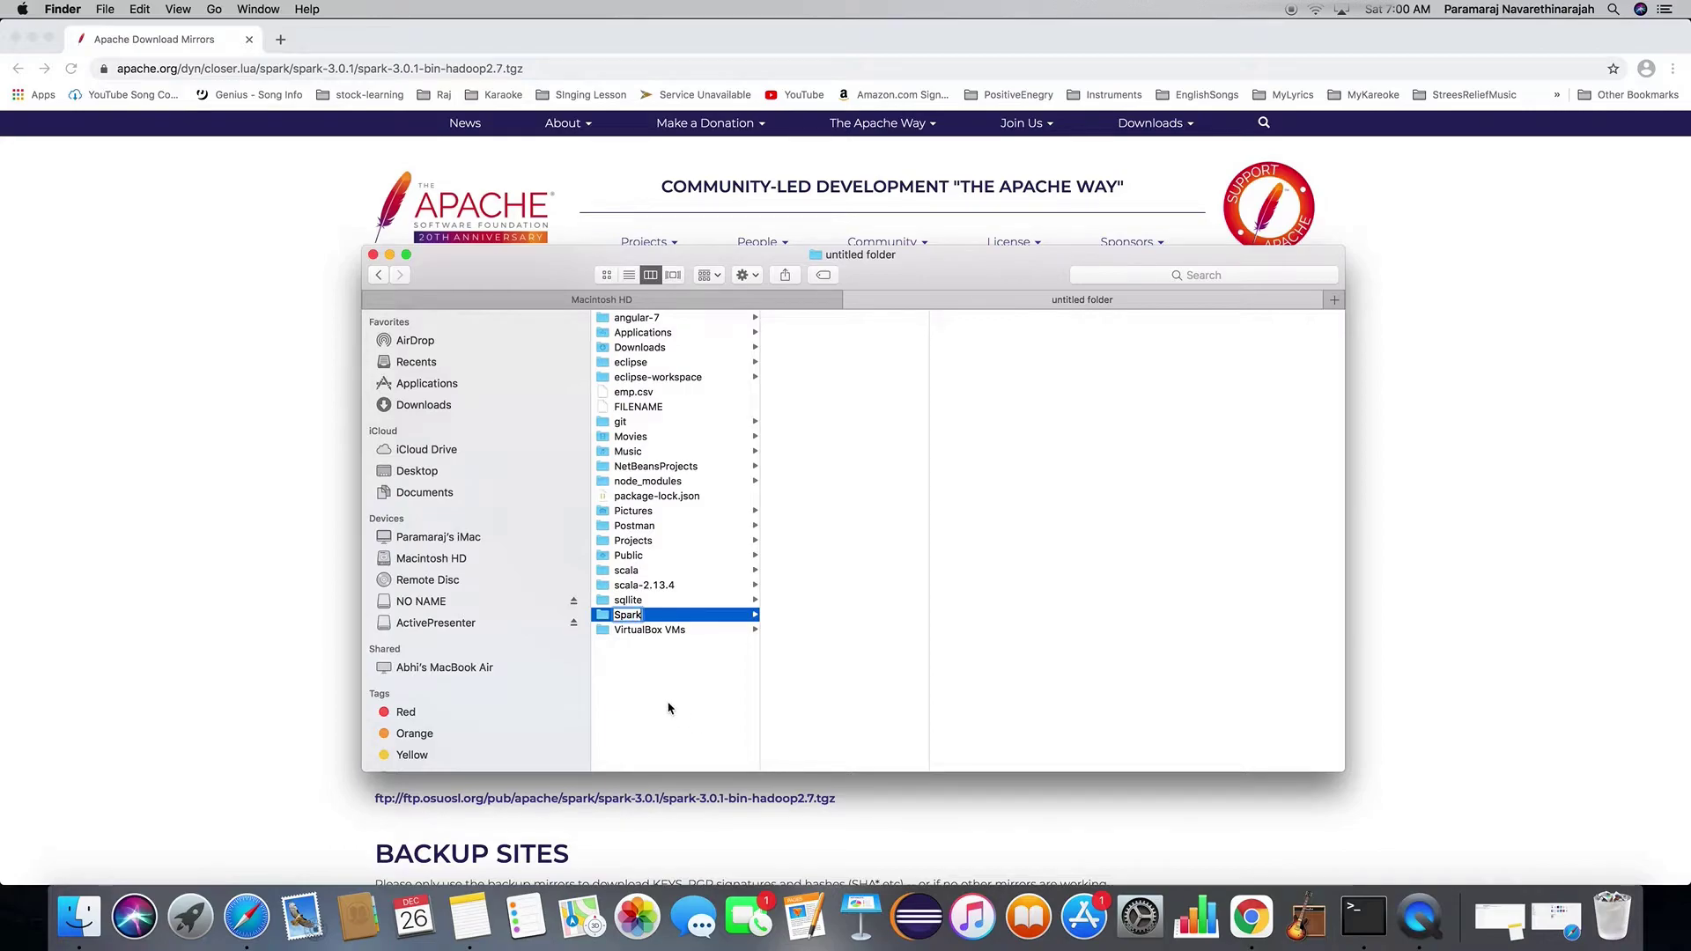
key(Return)
- Paste the copied spark-3.0.1-bin-hadoop2.7 folder into the Spark folder and show its contents
right_click(640, 603)
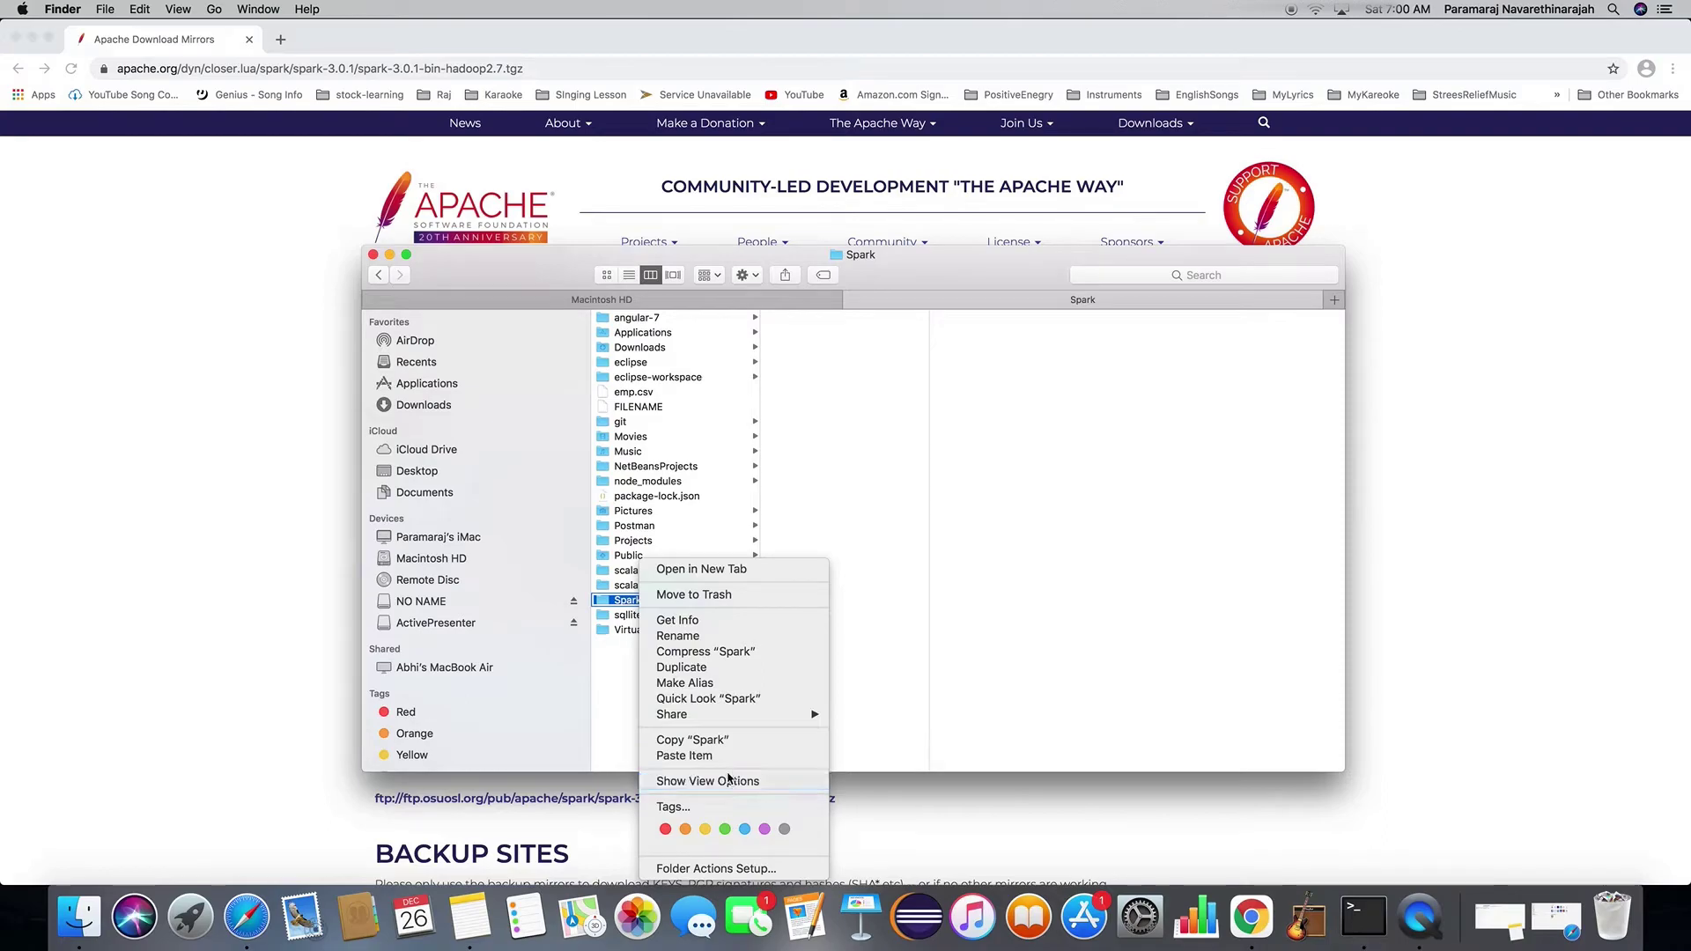
click(685, 756)
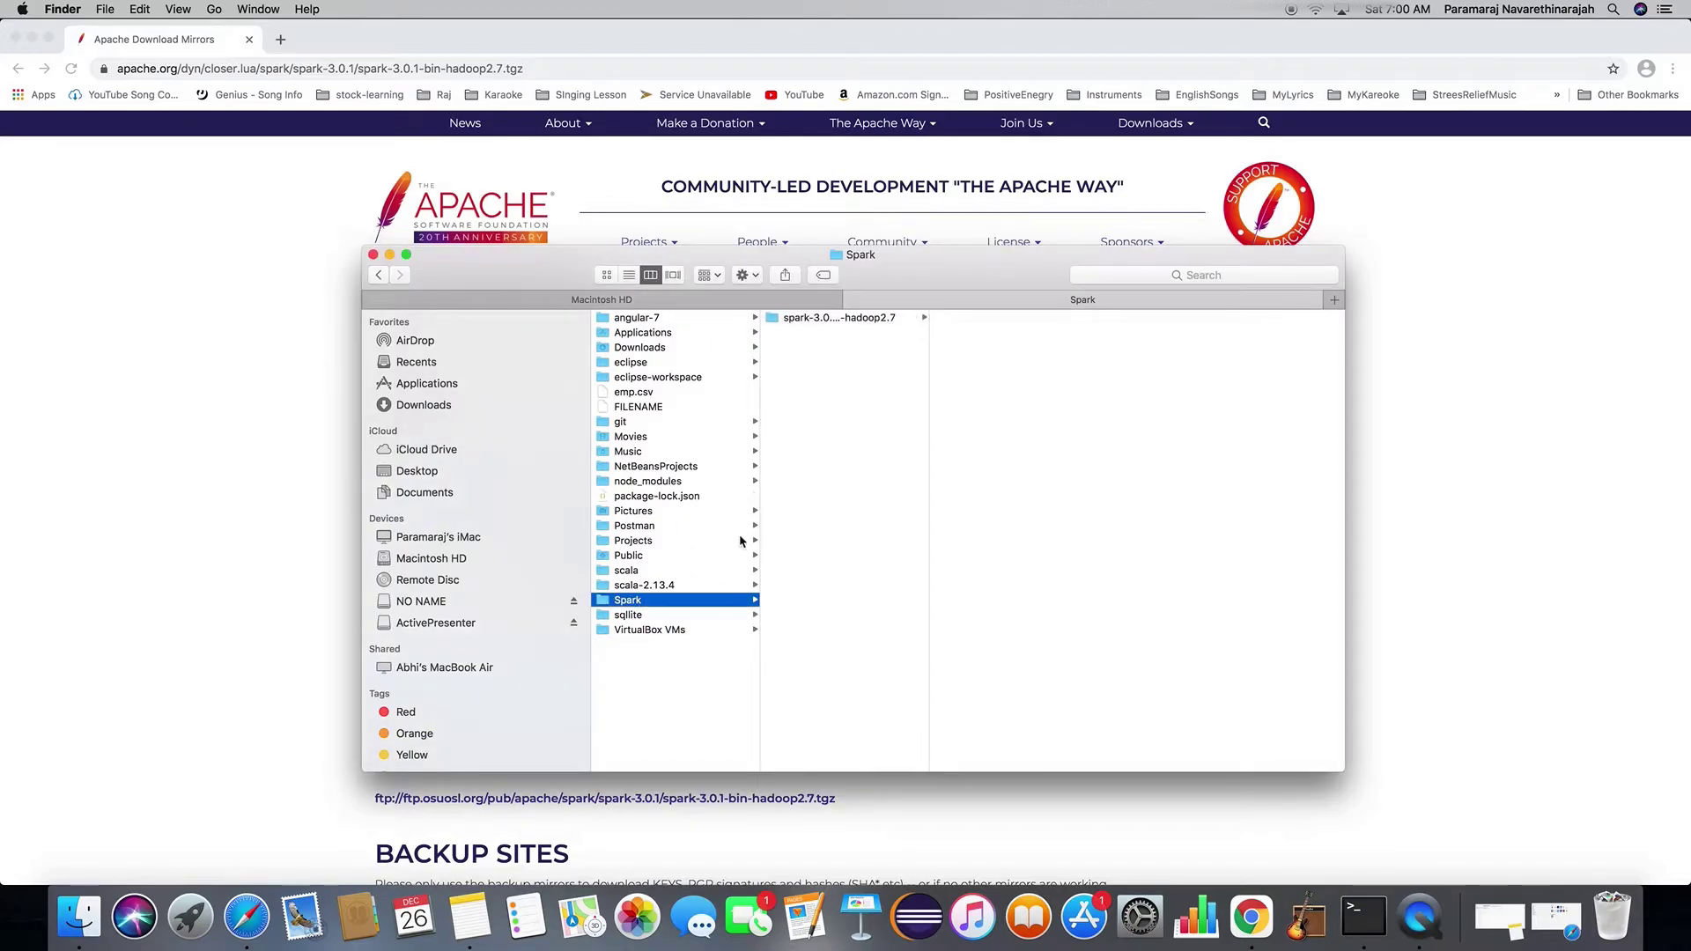
click(813, 321)
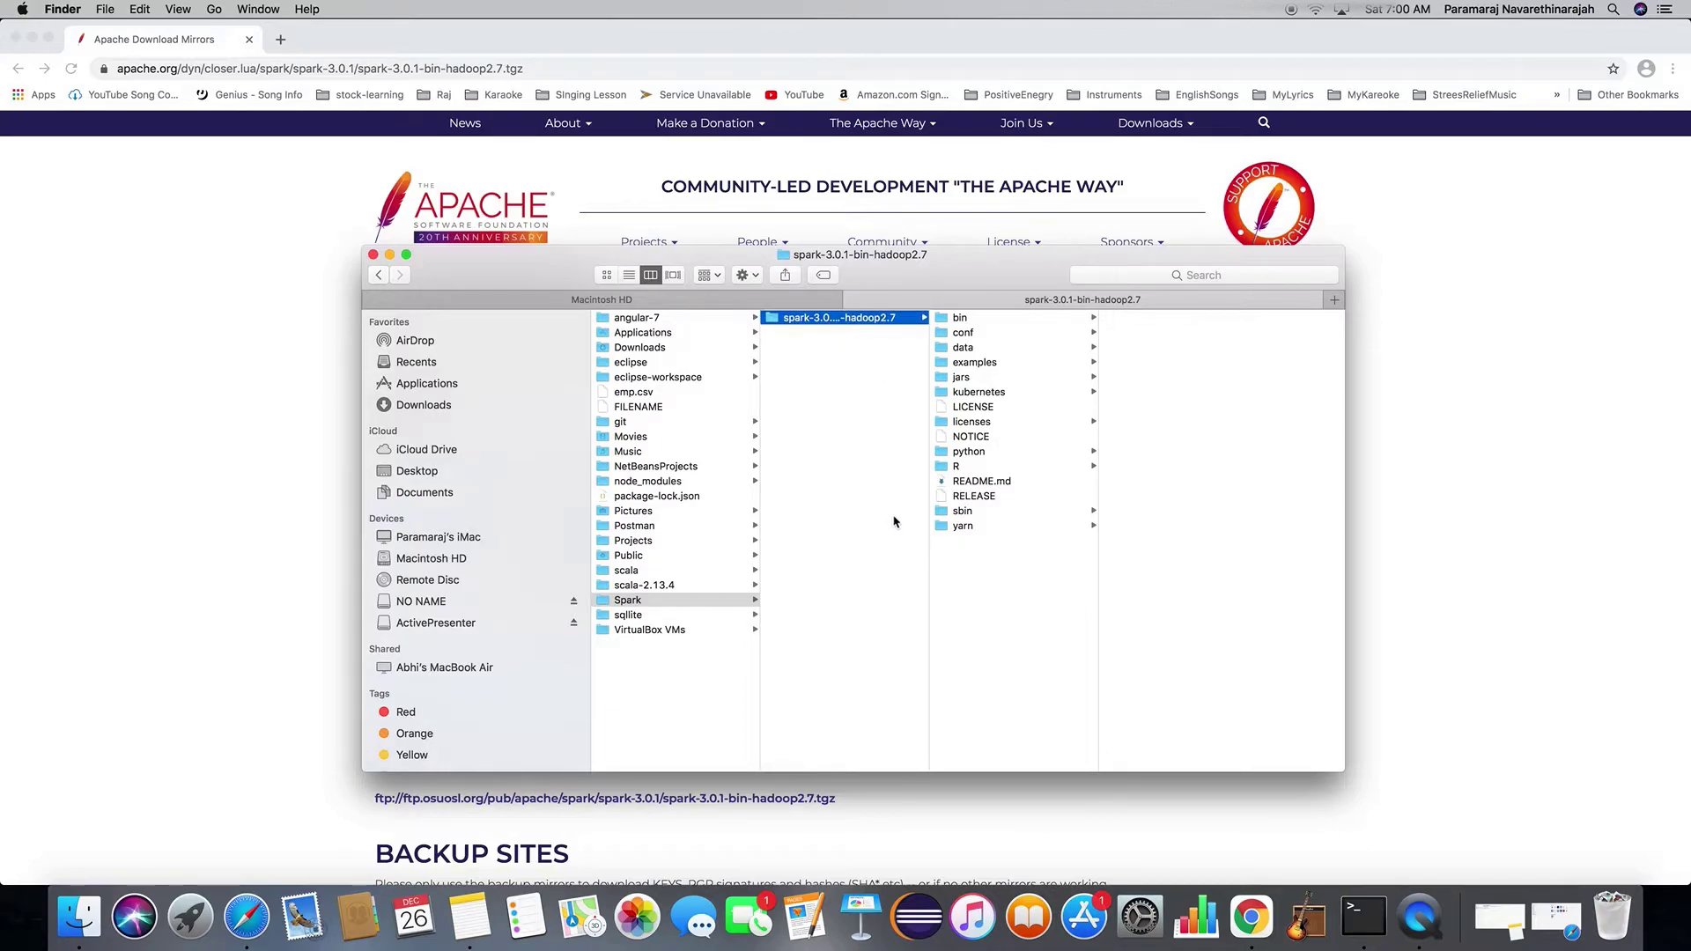
- Switch to Terminal, print the working directory with pwd, and open .profile in vi
click(1370, 916)
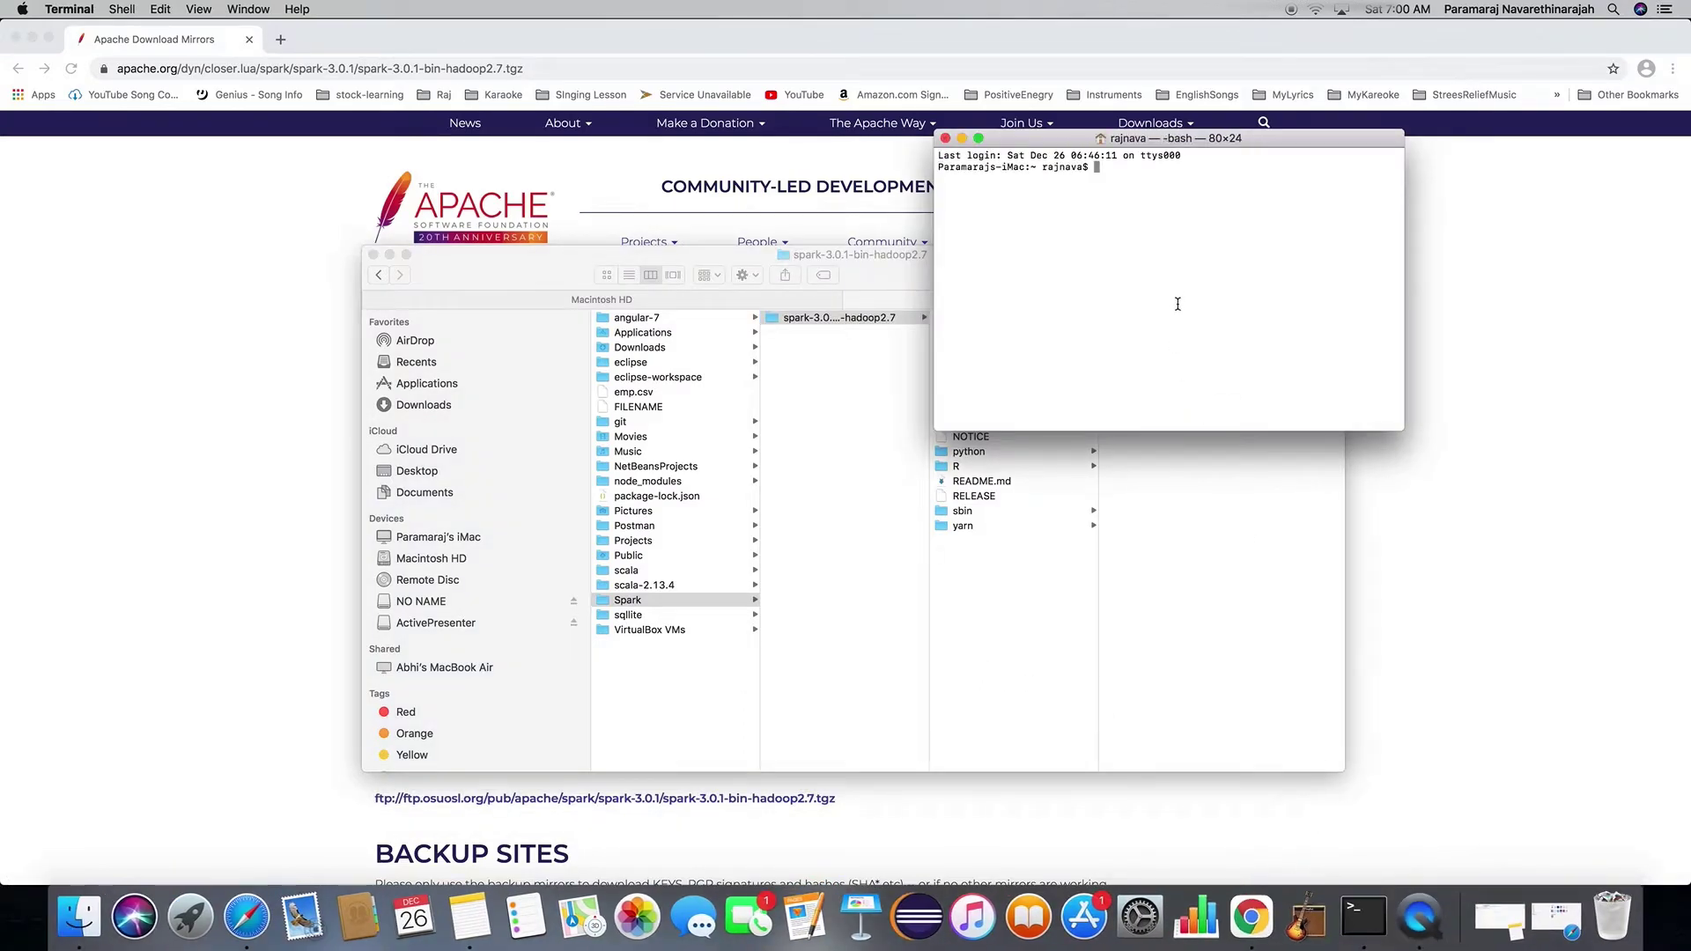
key(Return)
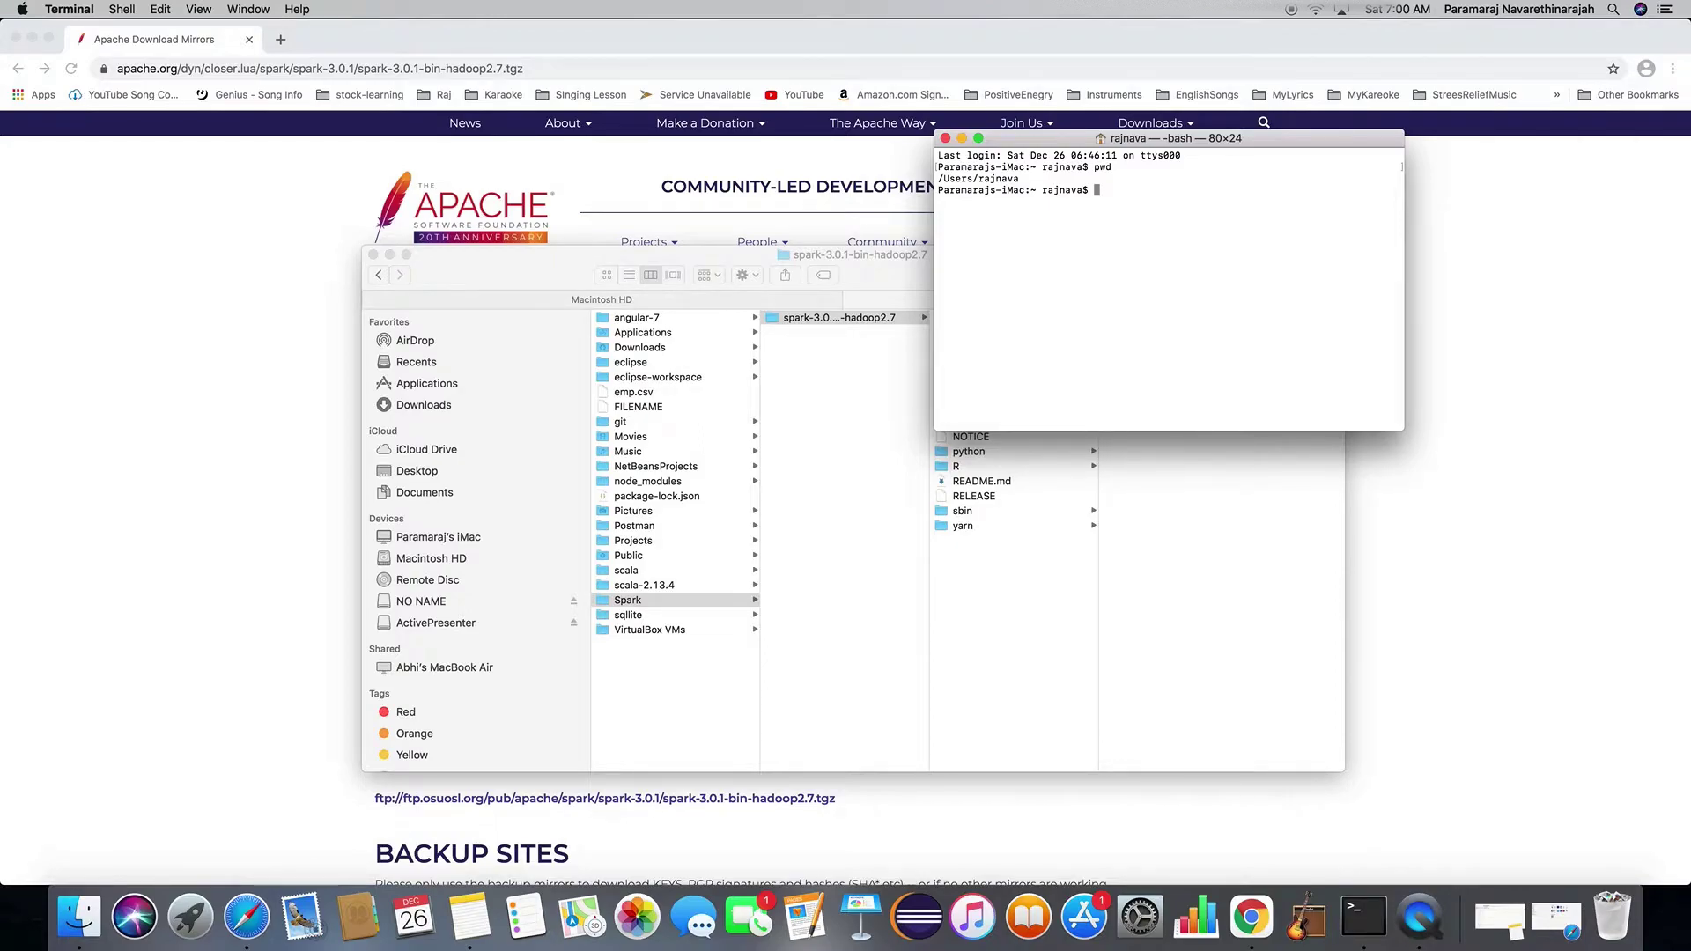
text(.profi)
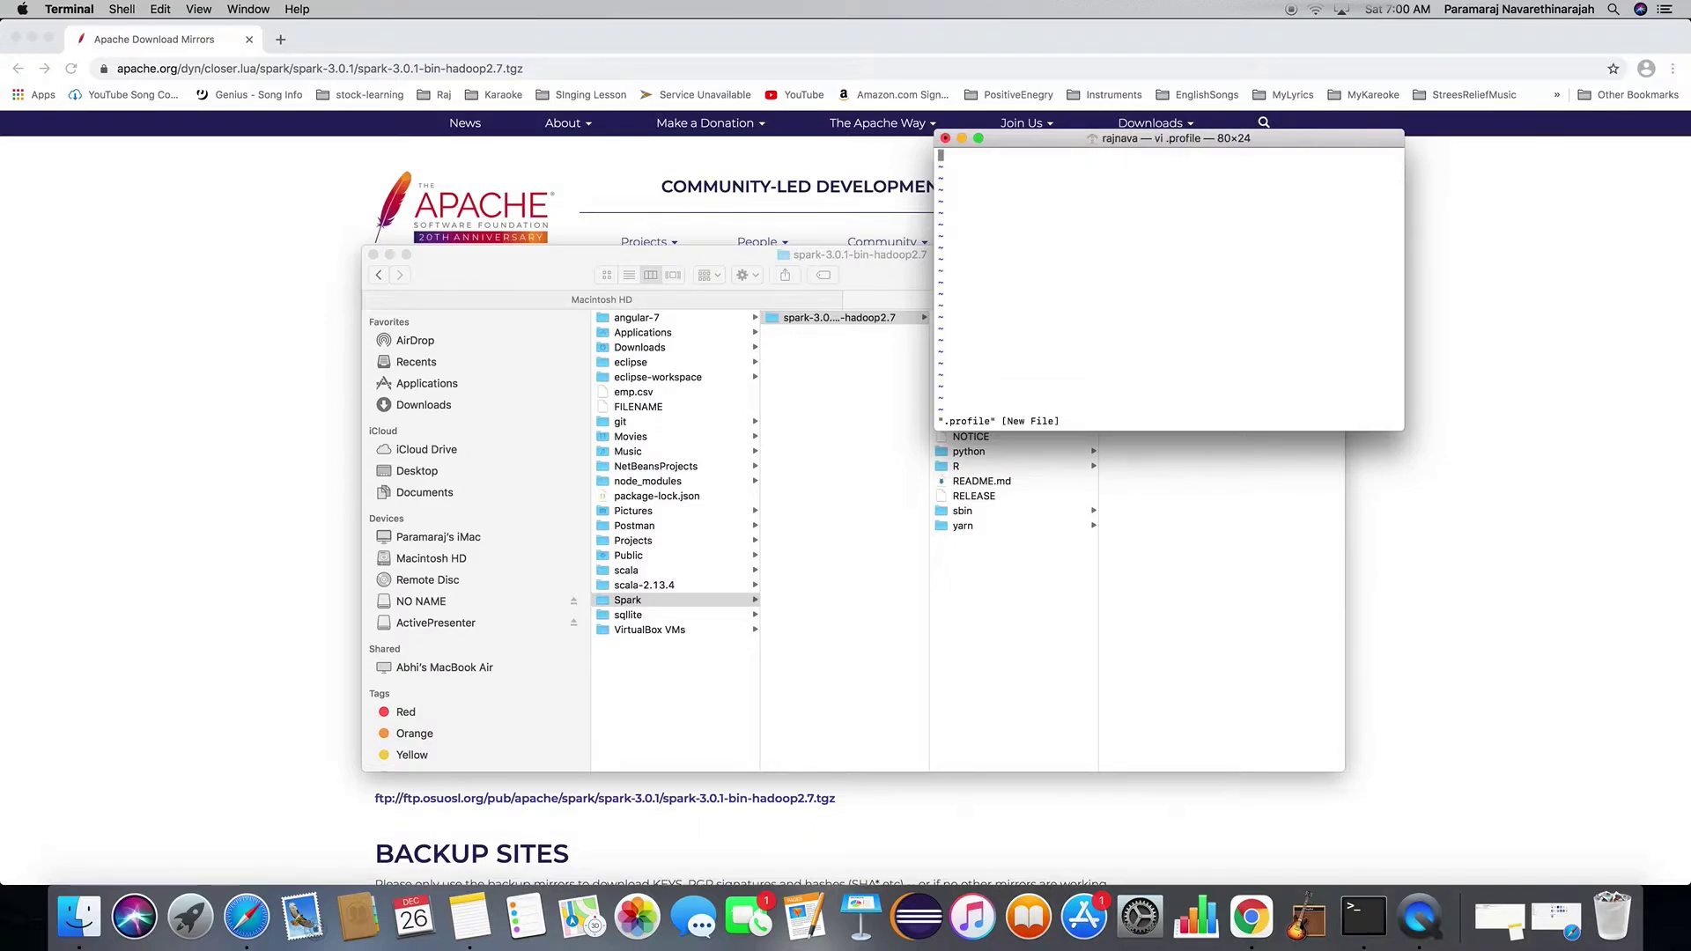
- Enter insert mode in .profile and begin the first line with "export SPARK_HOME="
text(i)
text(export )
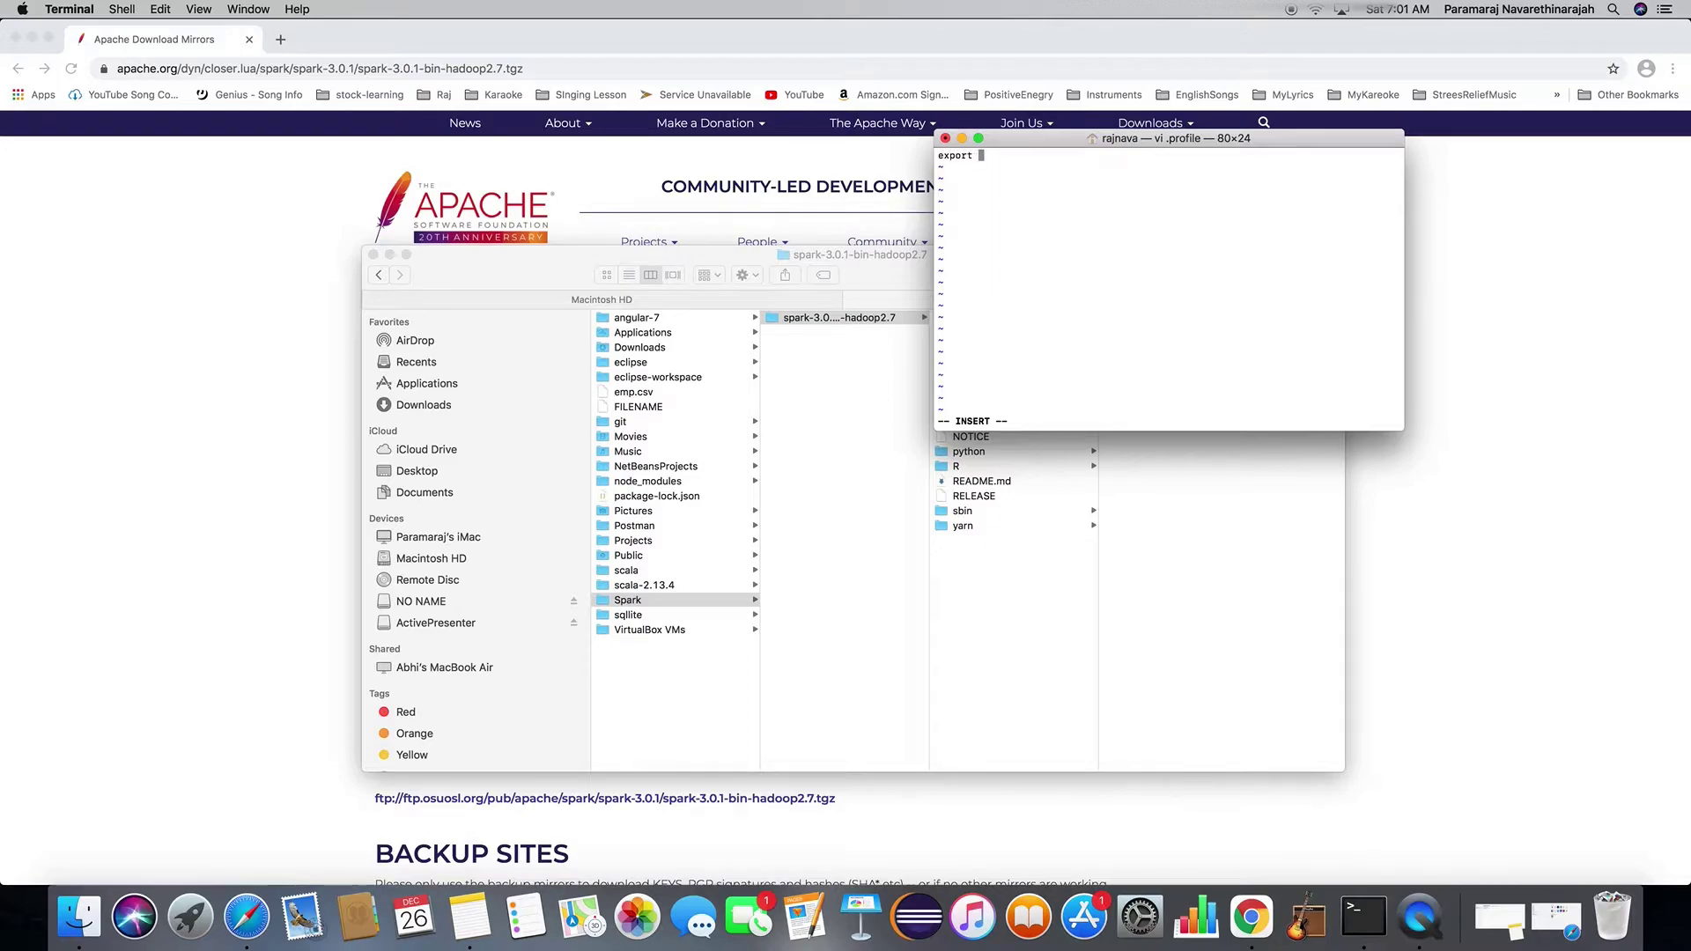
text(SPARK_HOME=)
- Copy the home folder's Spark/spark-3.0.1-bin-hadoop2.7 path from the note in Notes and paste it after SPARK_HOME= in Terminal
click(821, 591)
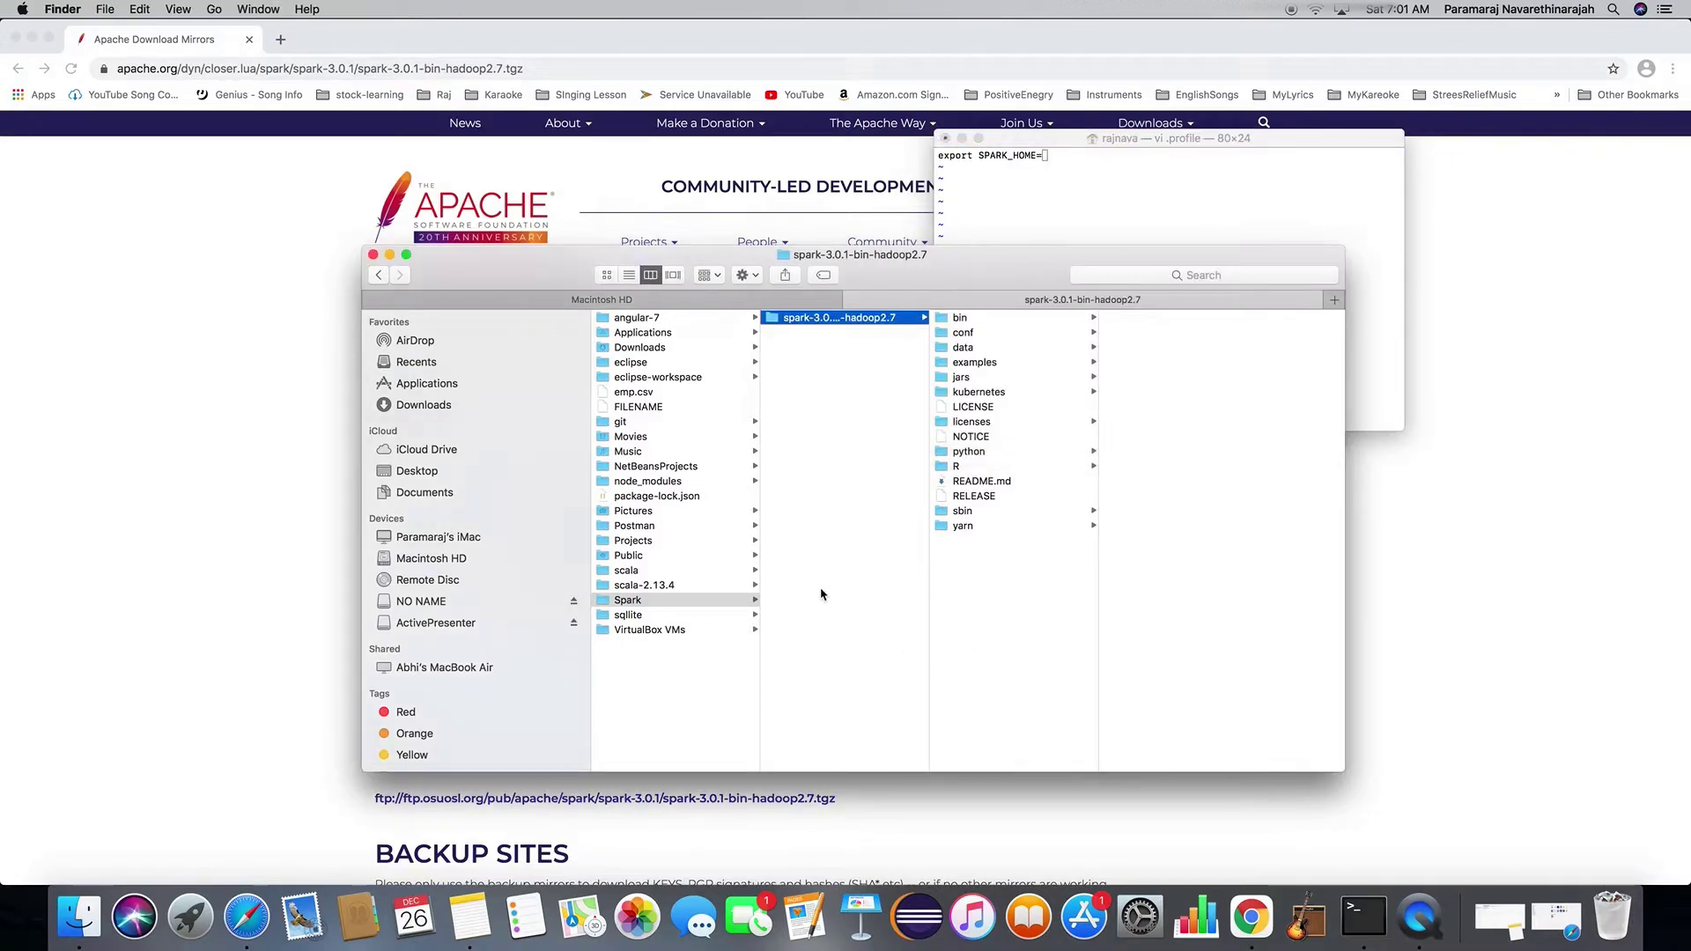
click(468, 911)
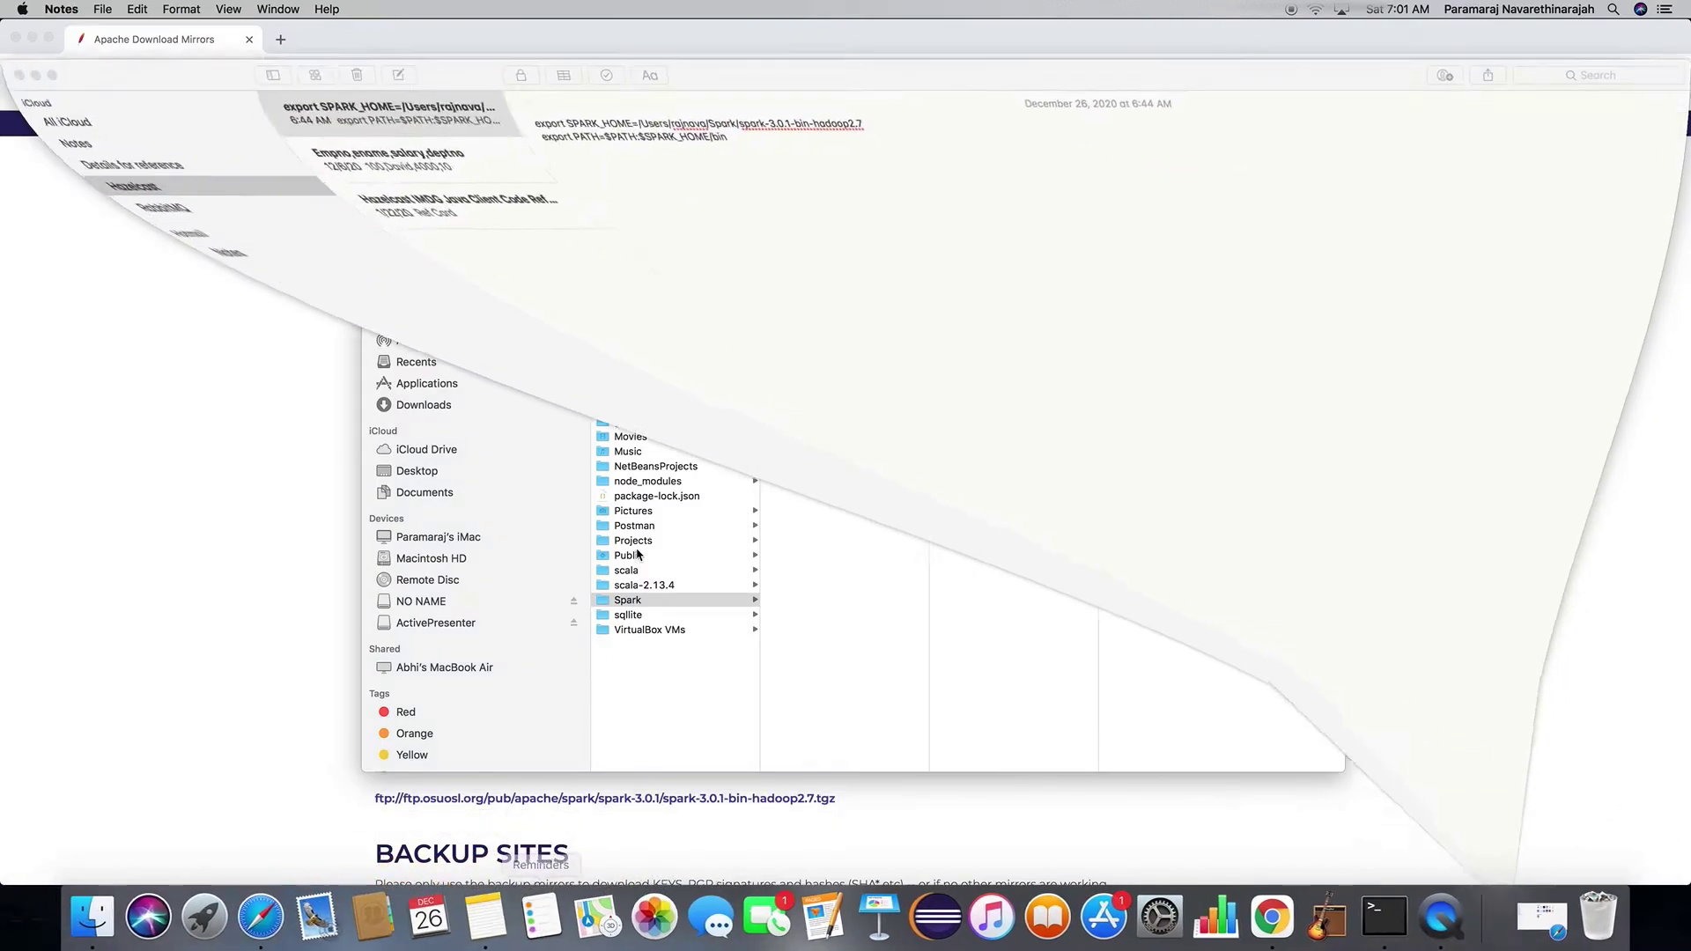
drag(622, 114, 849, 115)
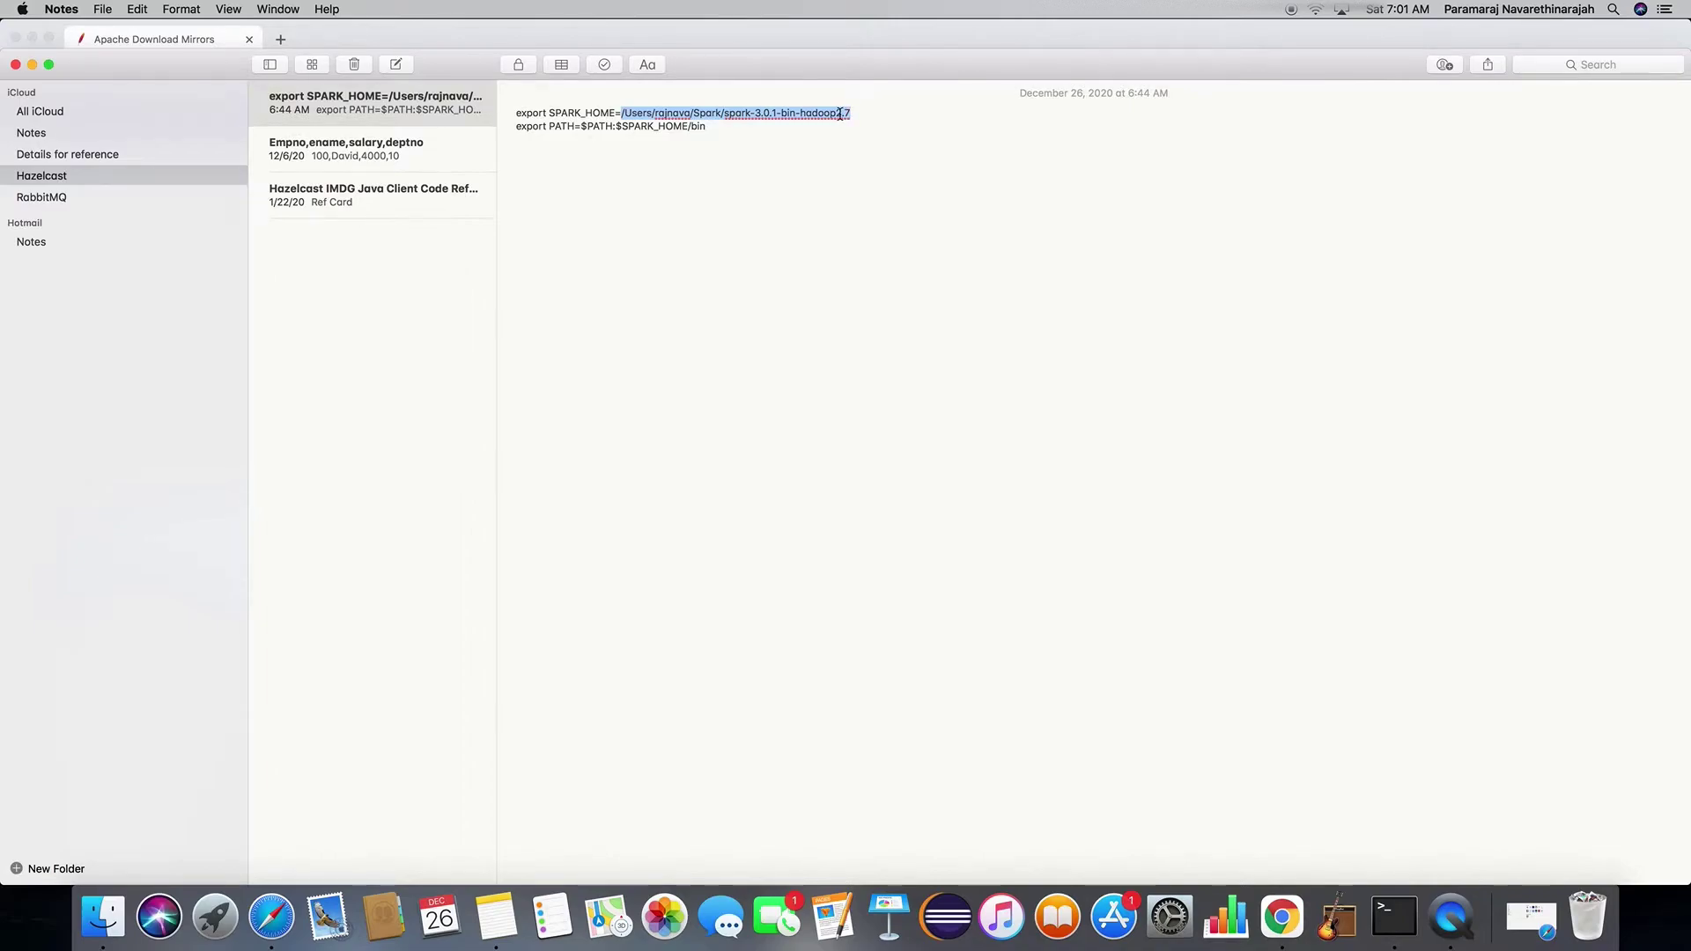
right_click(840, 113)
click(889, 181)
click(1394, 916)
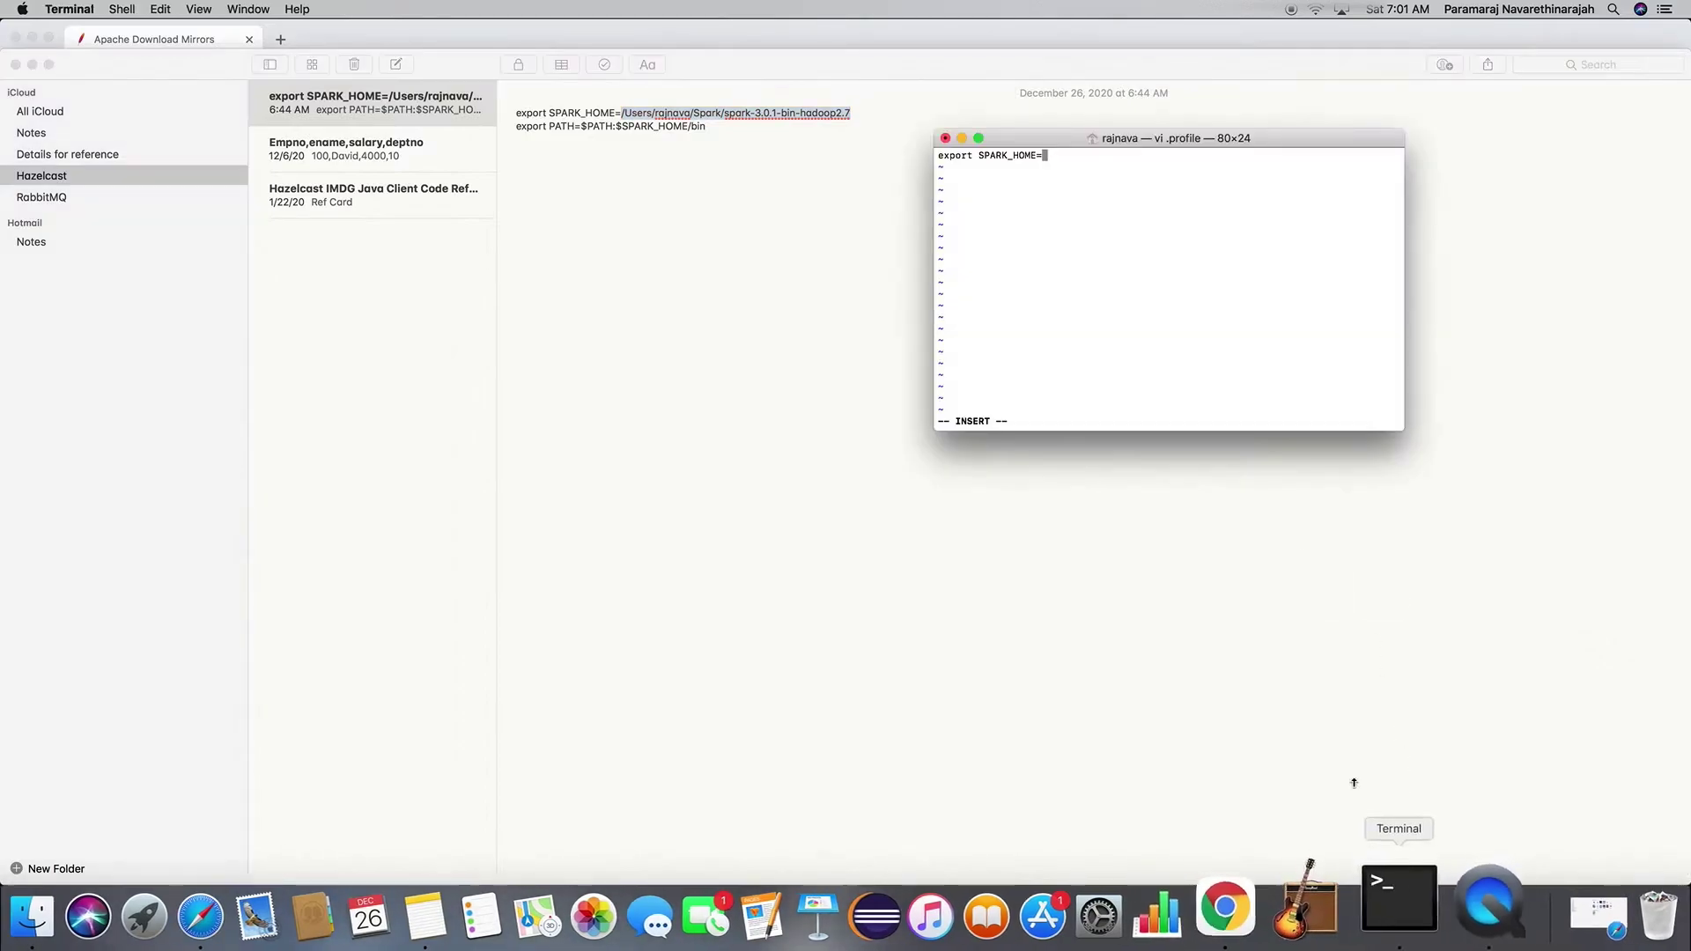
right_click(1061, 176)
click(1091, 197)
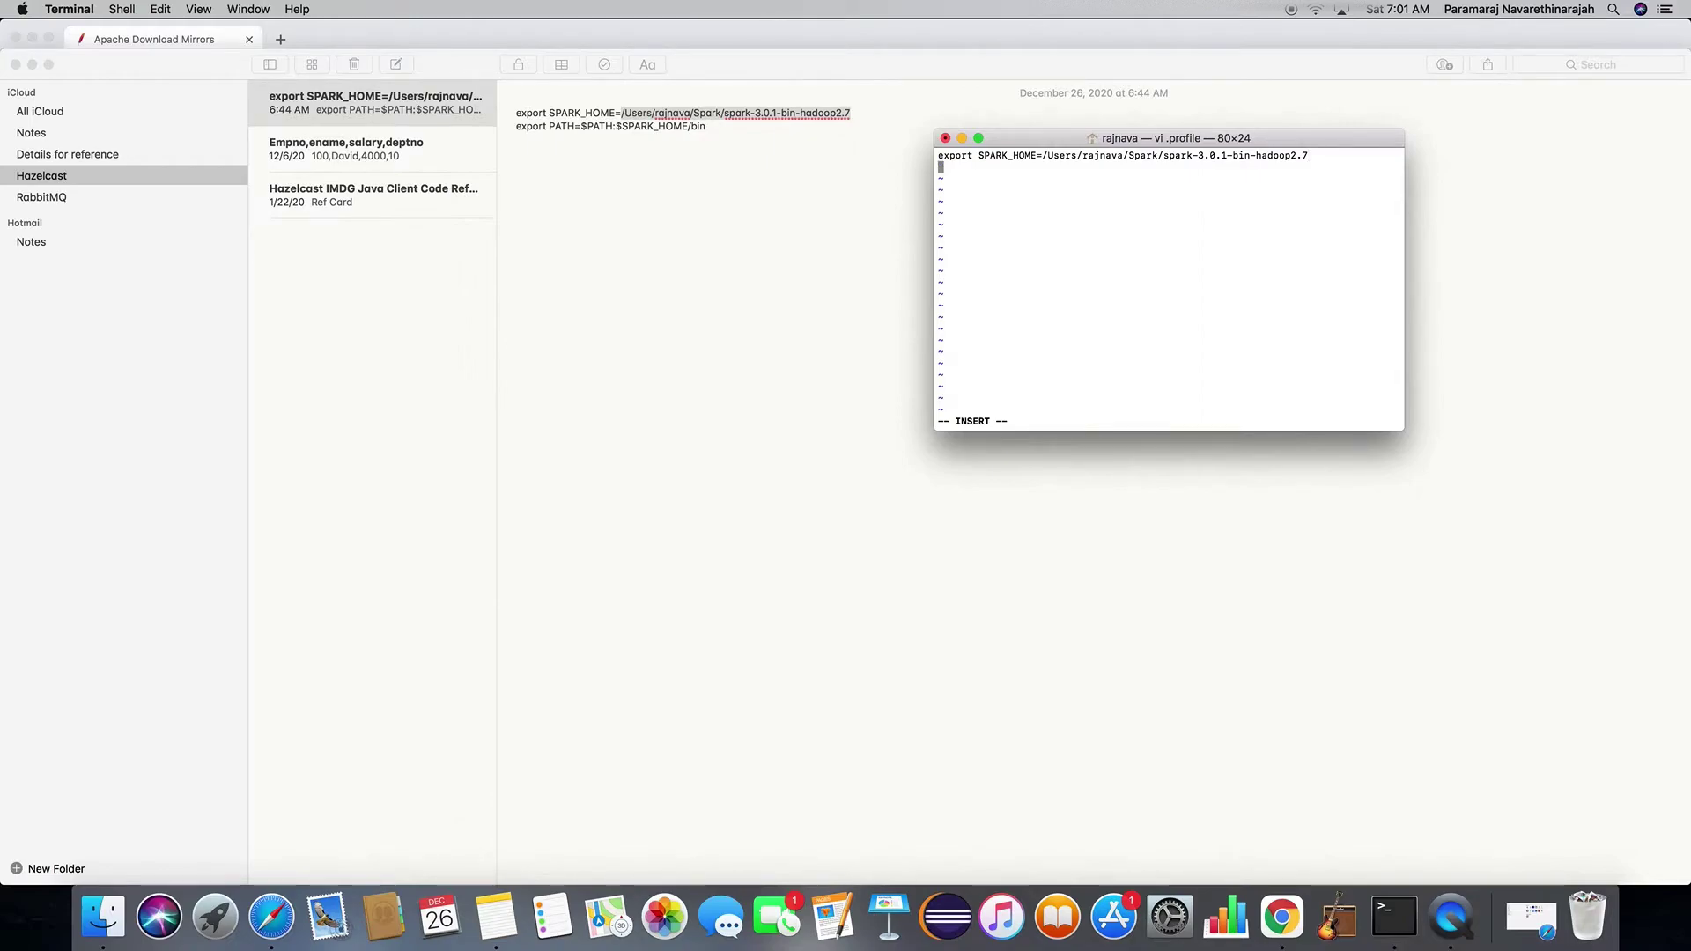
- Add the line export PATH=$PATH:$SPARK_HOME/bin to .profile, then save the file and quit vi
text(ort PATH=)
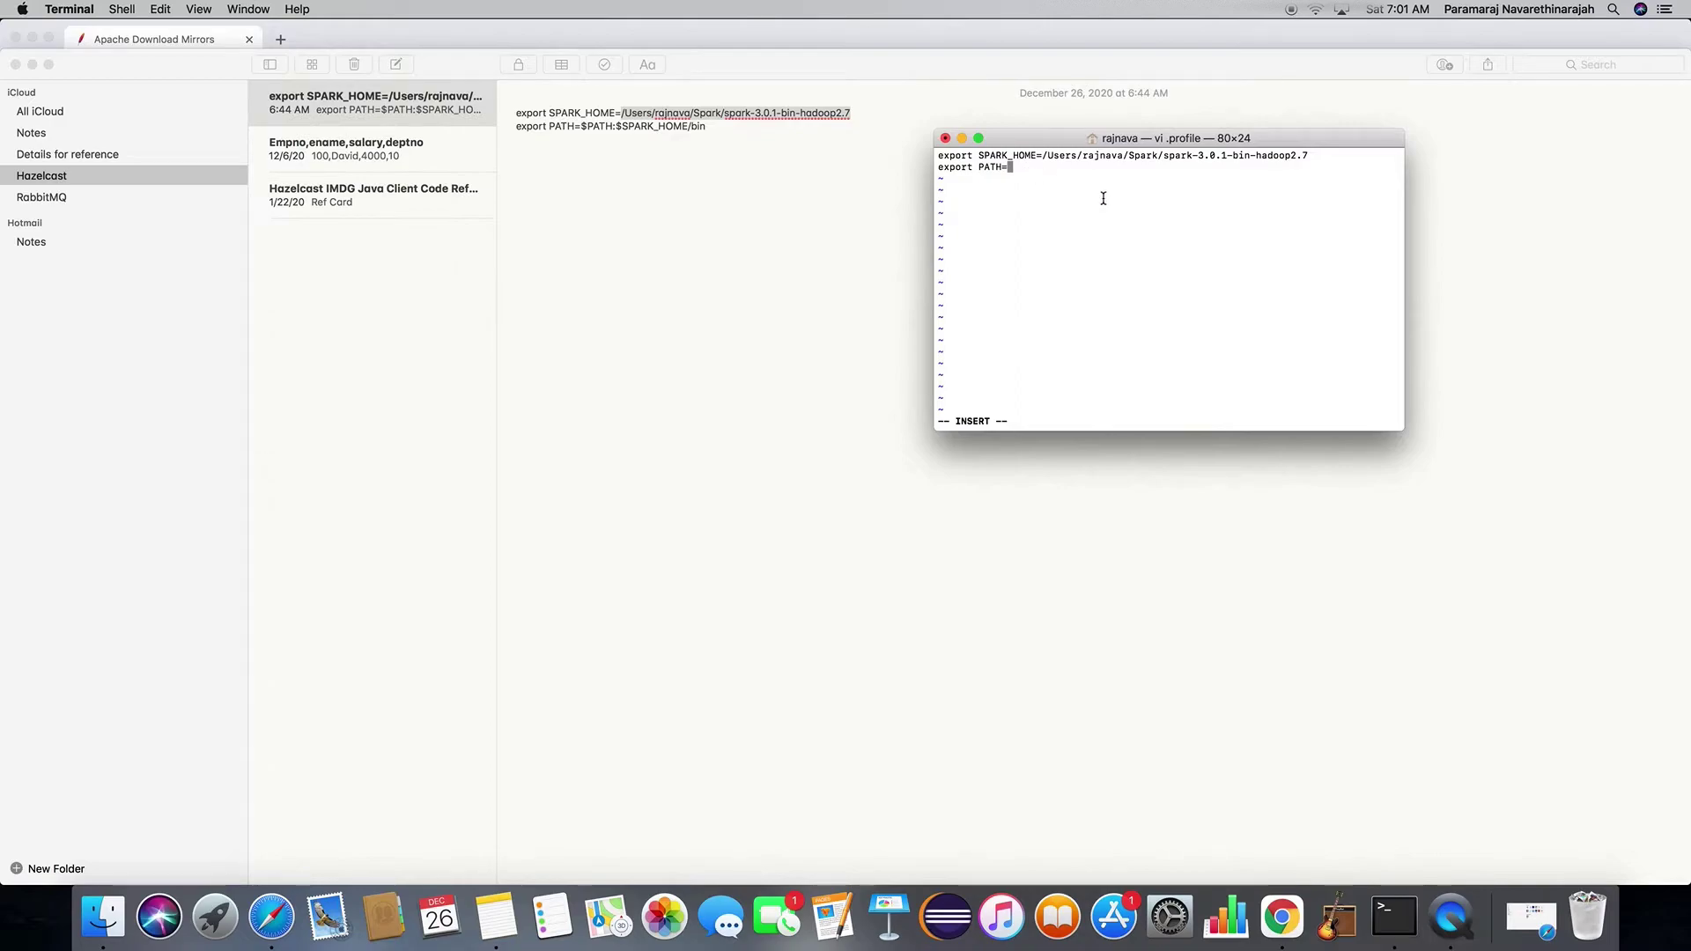
text($PATH:$)
text(SPARK_HO)
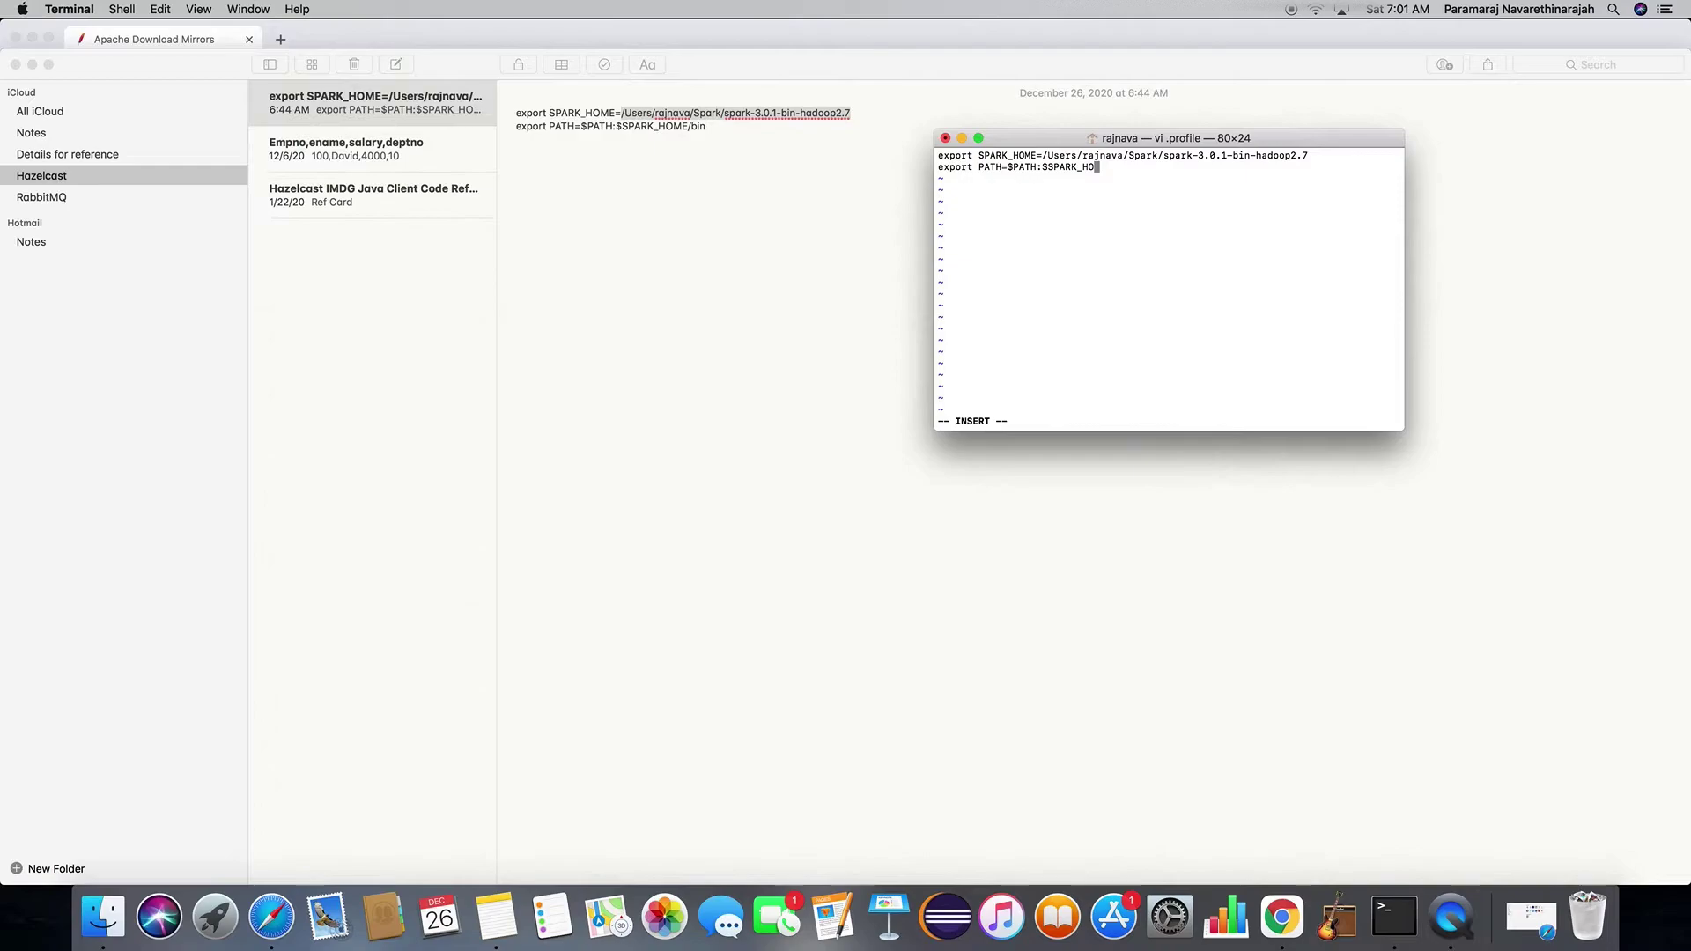
text(ME/bin)
key(Escape)
text(:wq!)
key(Return)
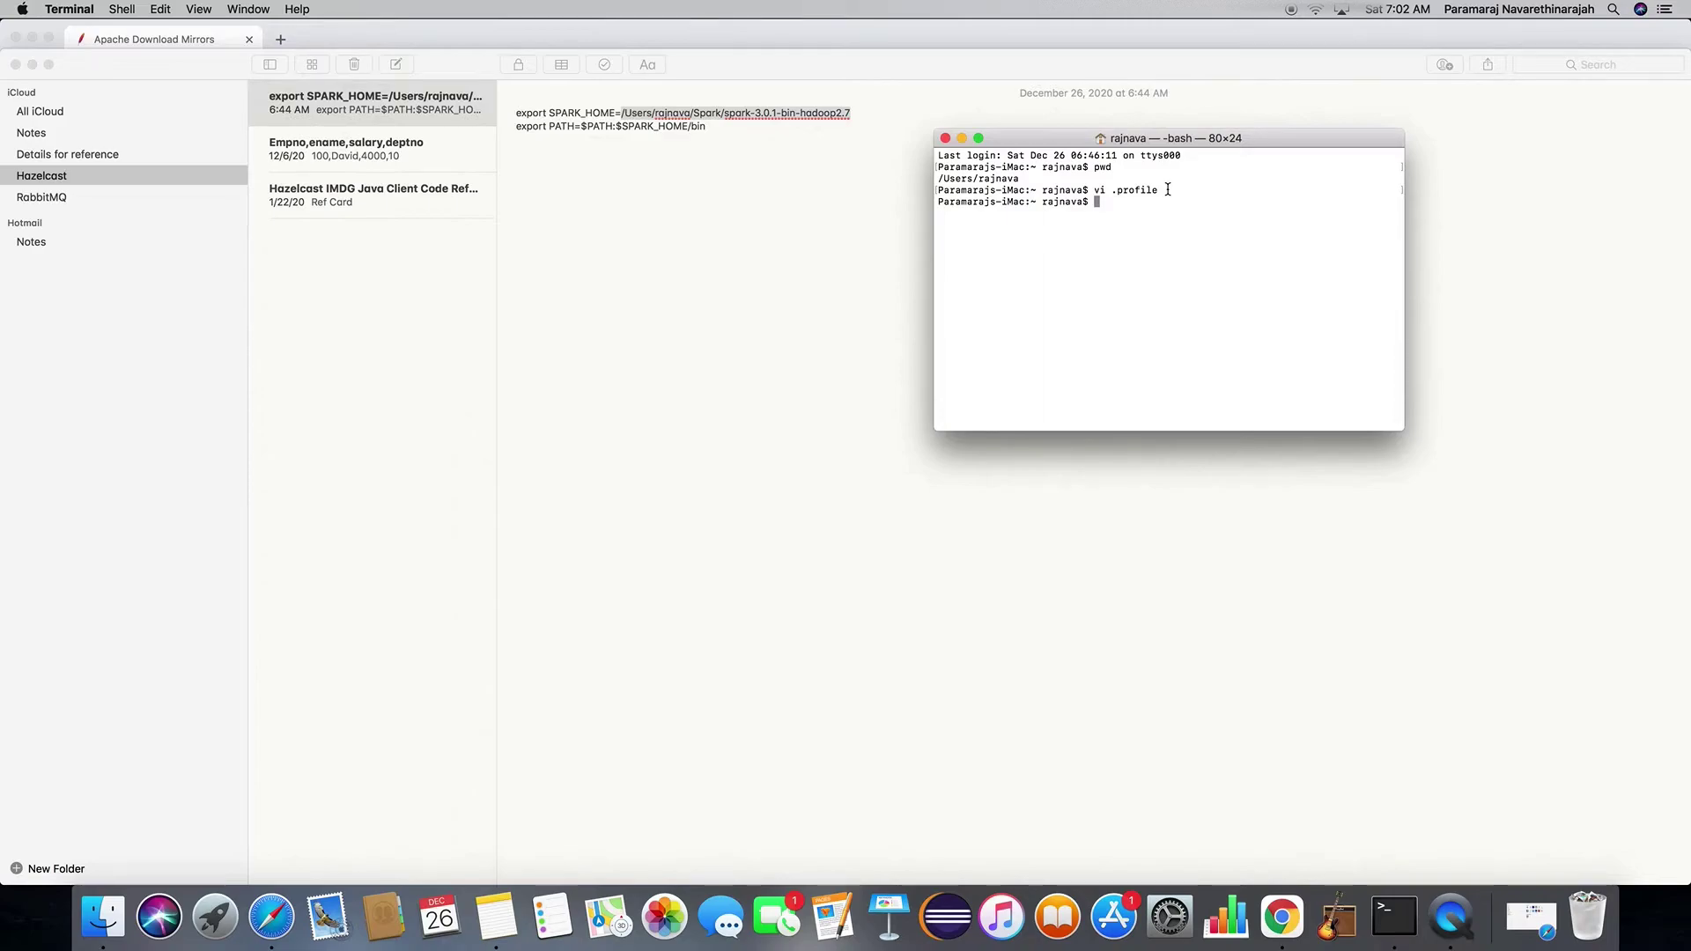
- Reload .profile with the source command and print the SPARK_HOME variable with echo
text(source .profile)
key(Return)
text(echo $)
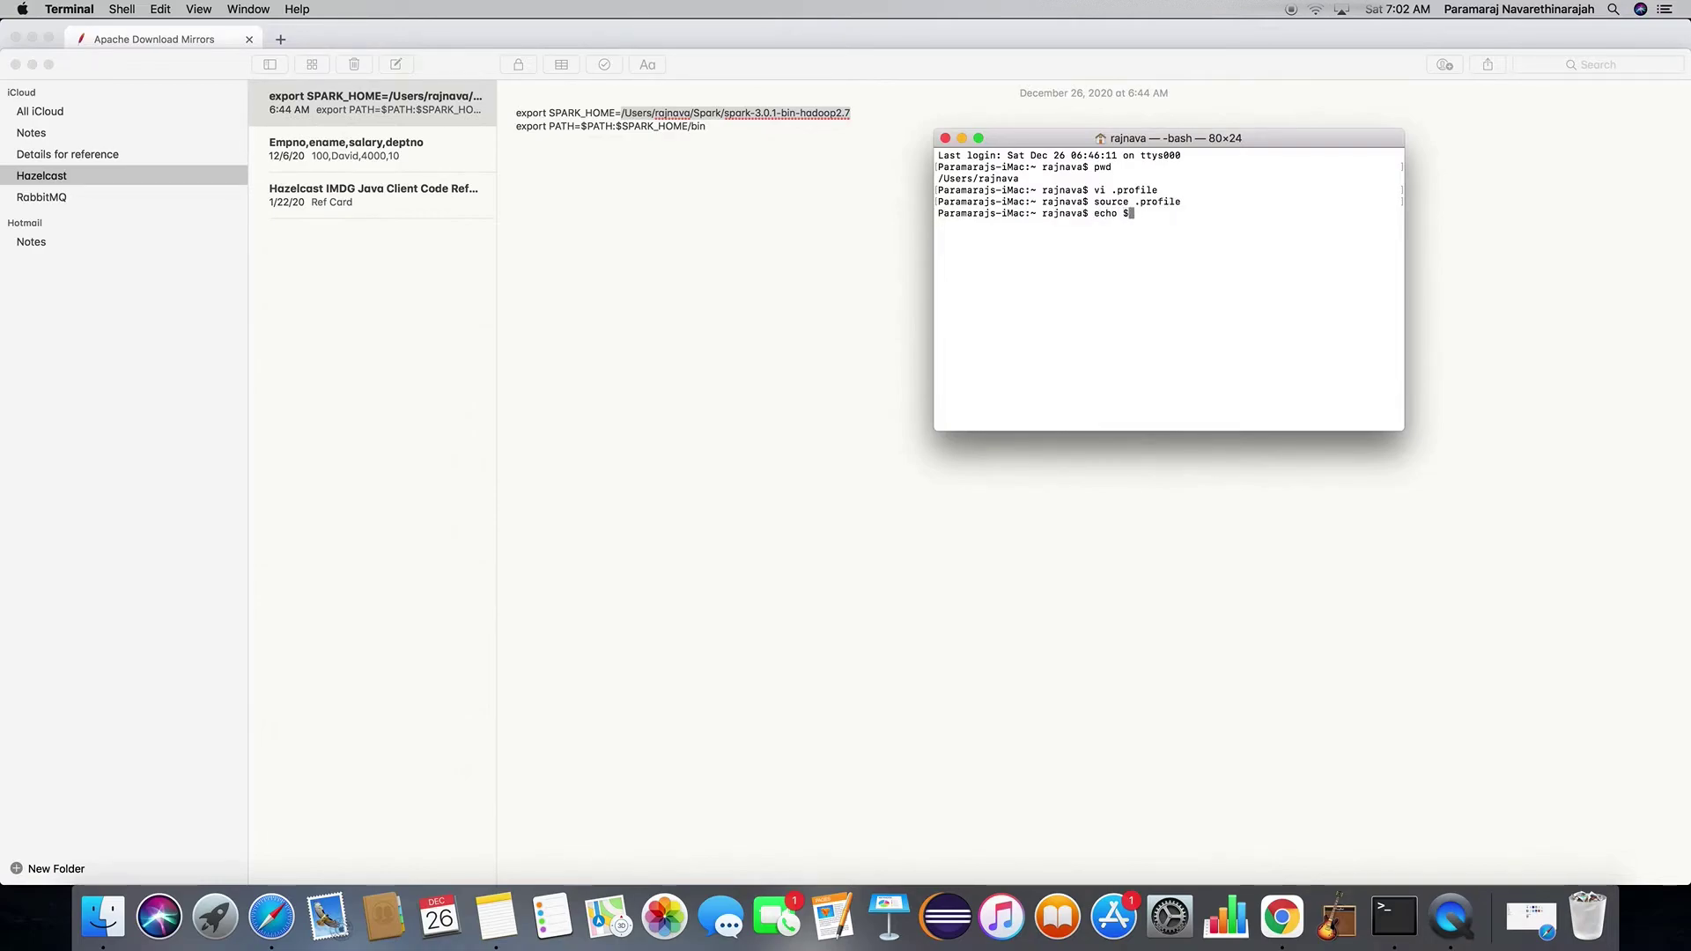
text(SPARK_H)
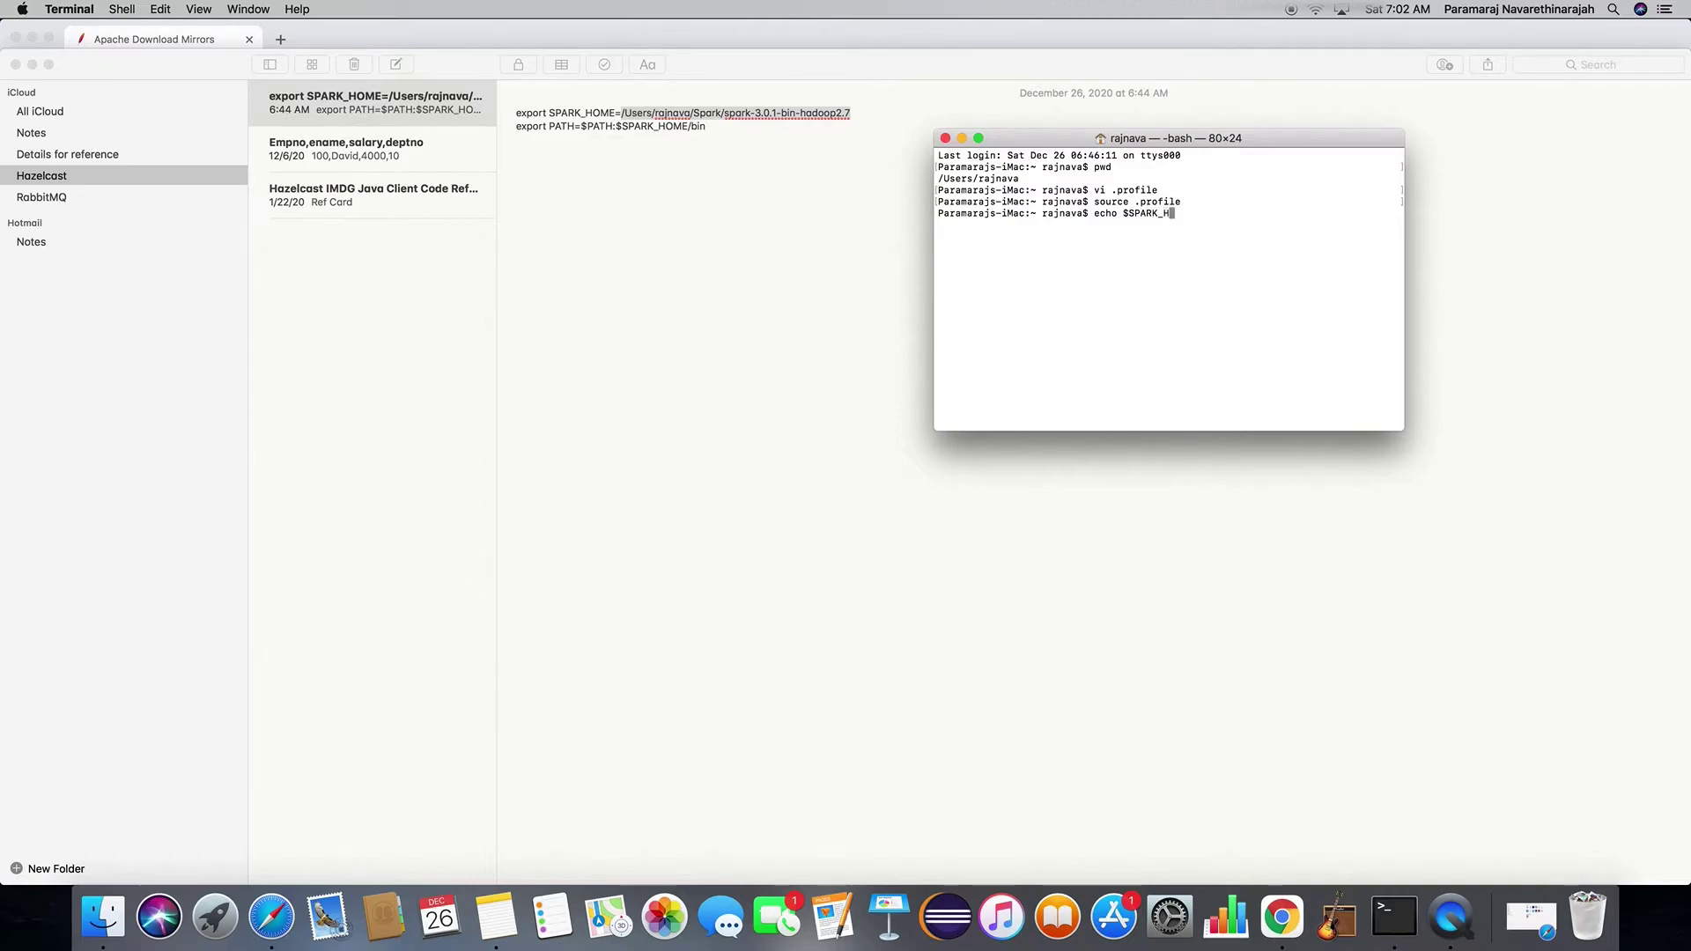
text(OME)
key(Return)
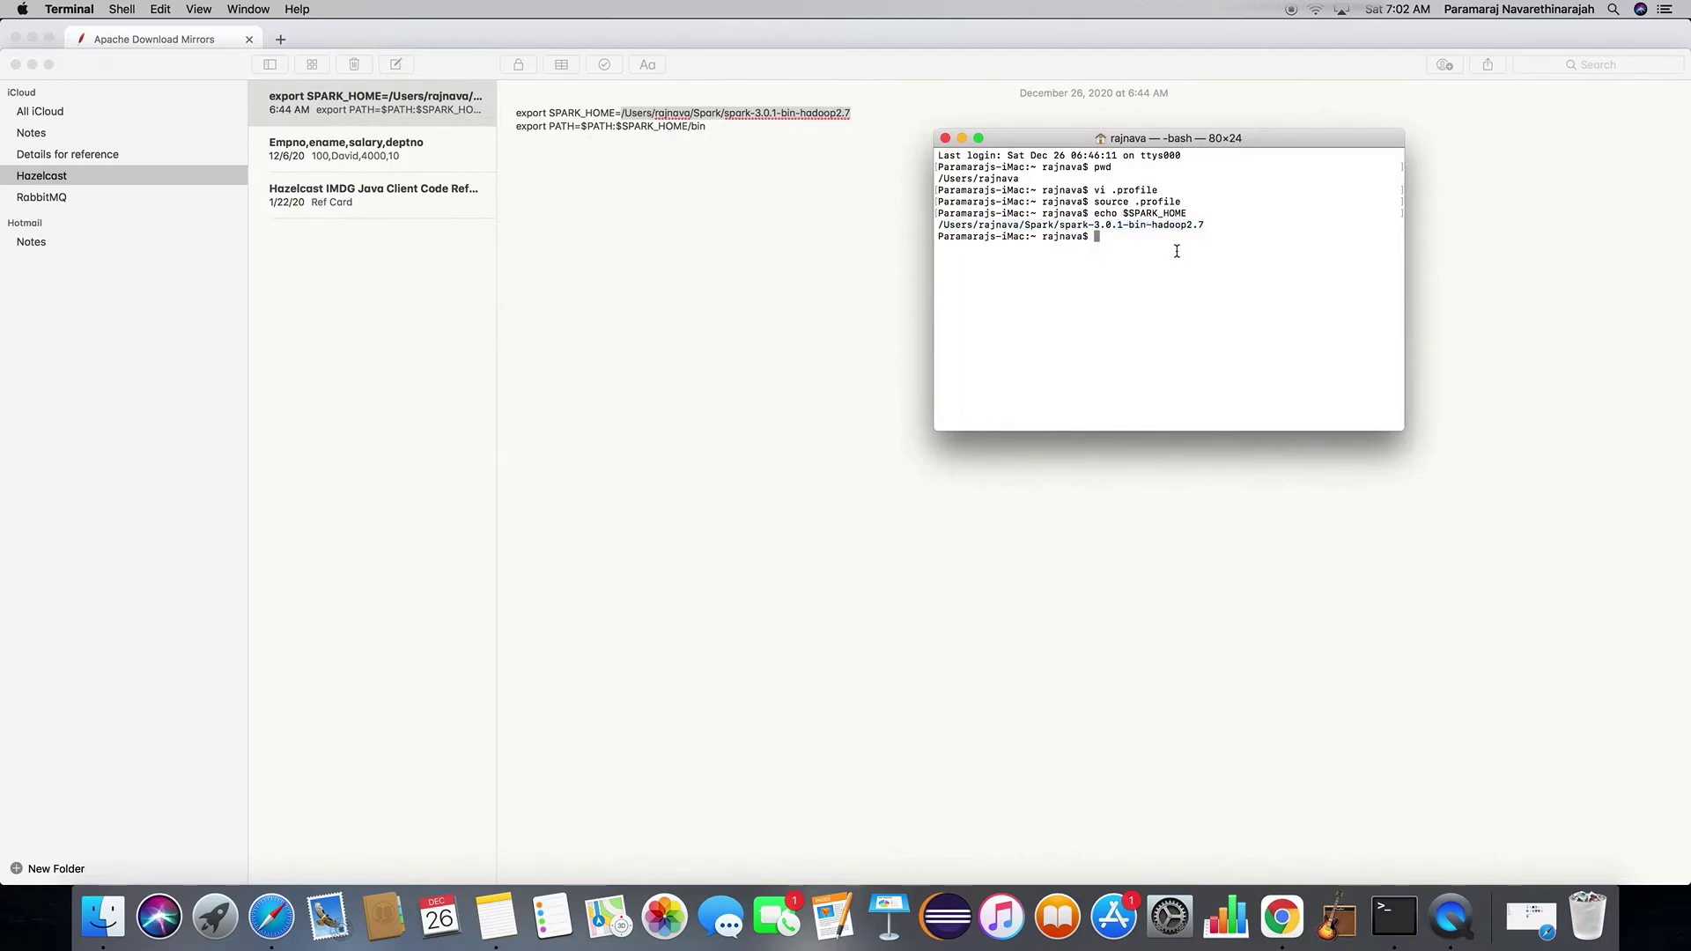
- Start spark-shell, check the Spark version in the welcome banner, and leave the shell with :quit
text(spark-shell)
key(Return)
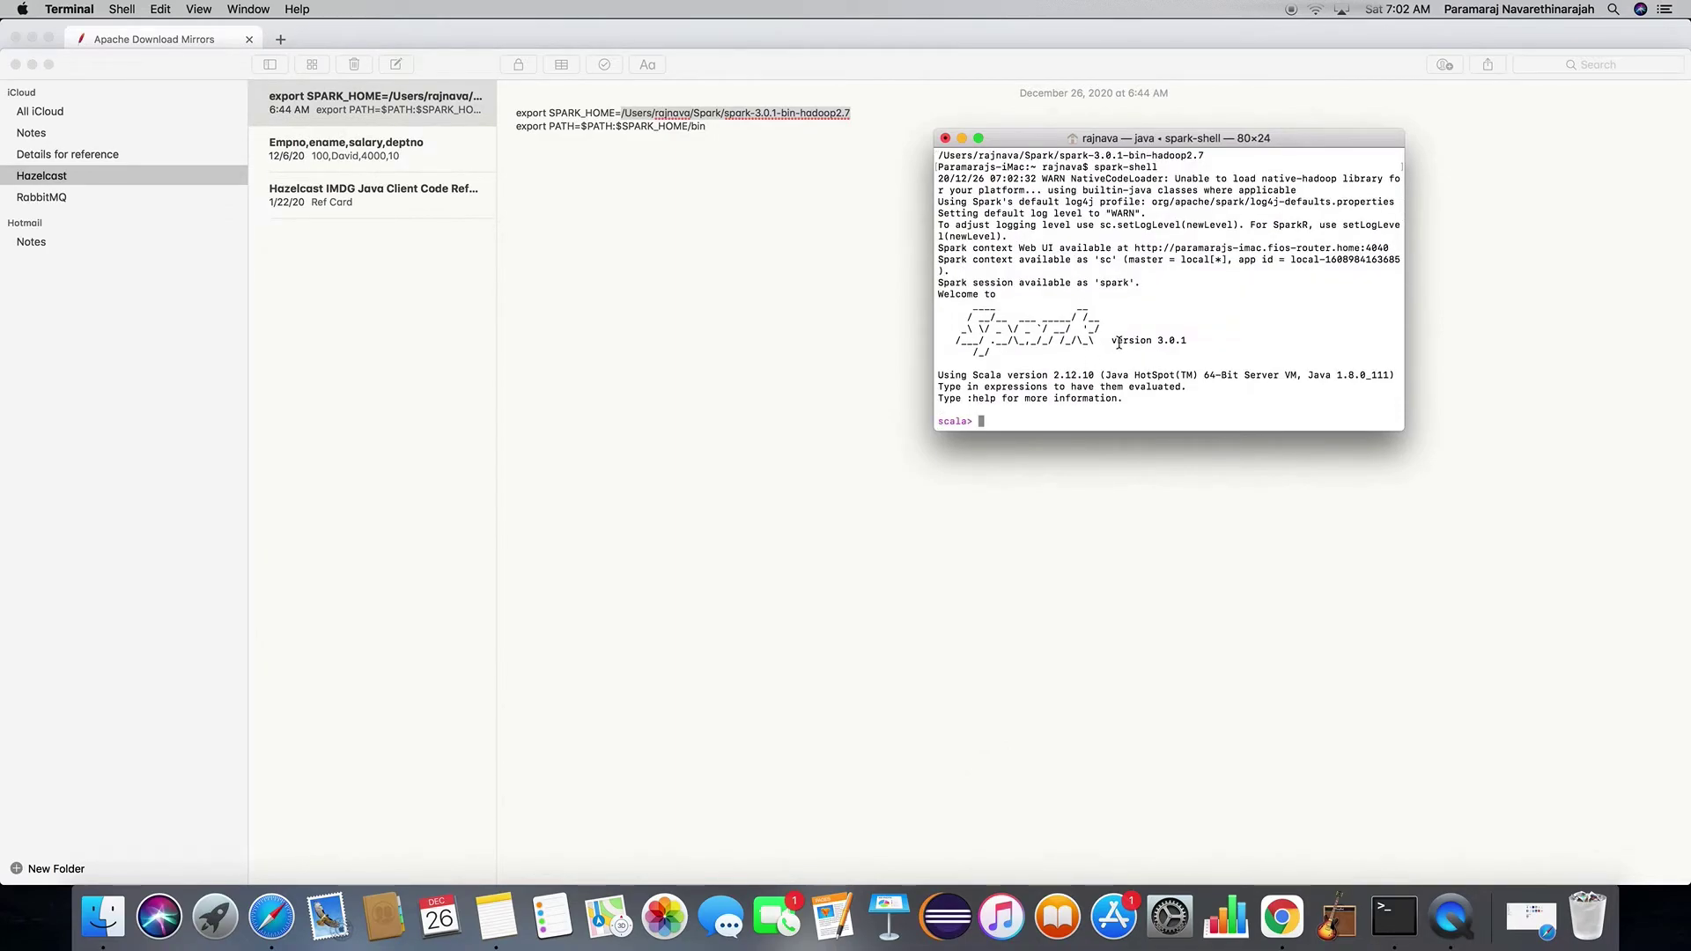
drag(1111, 342, 1195, 340)
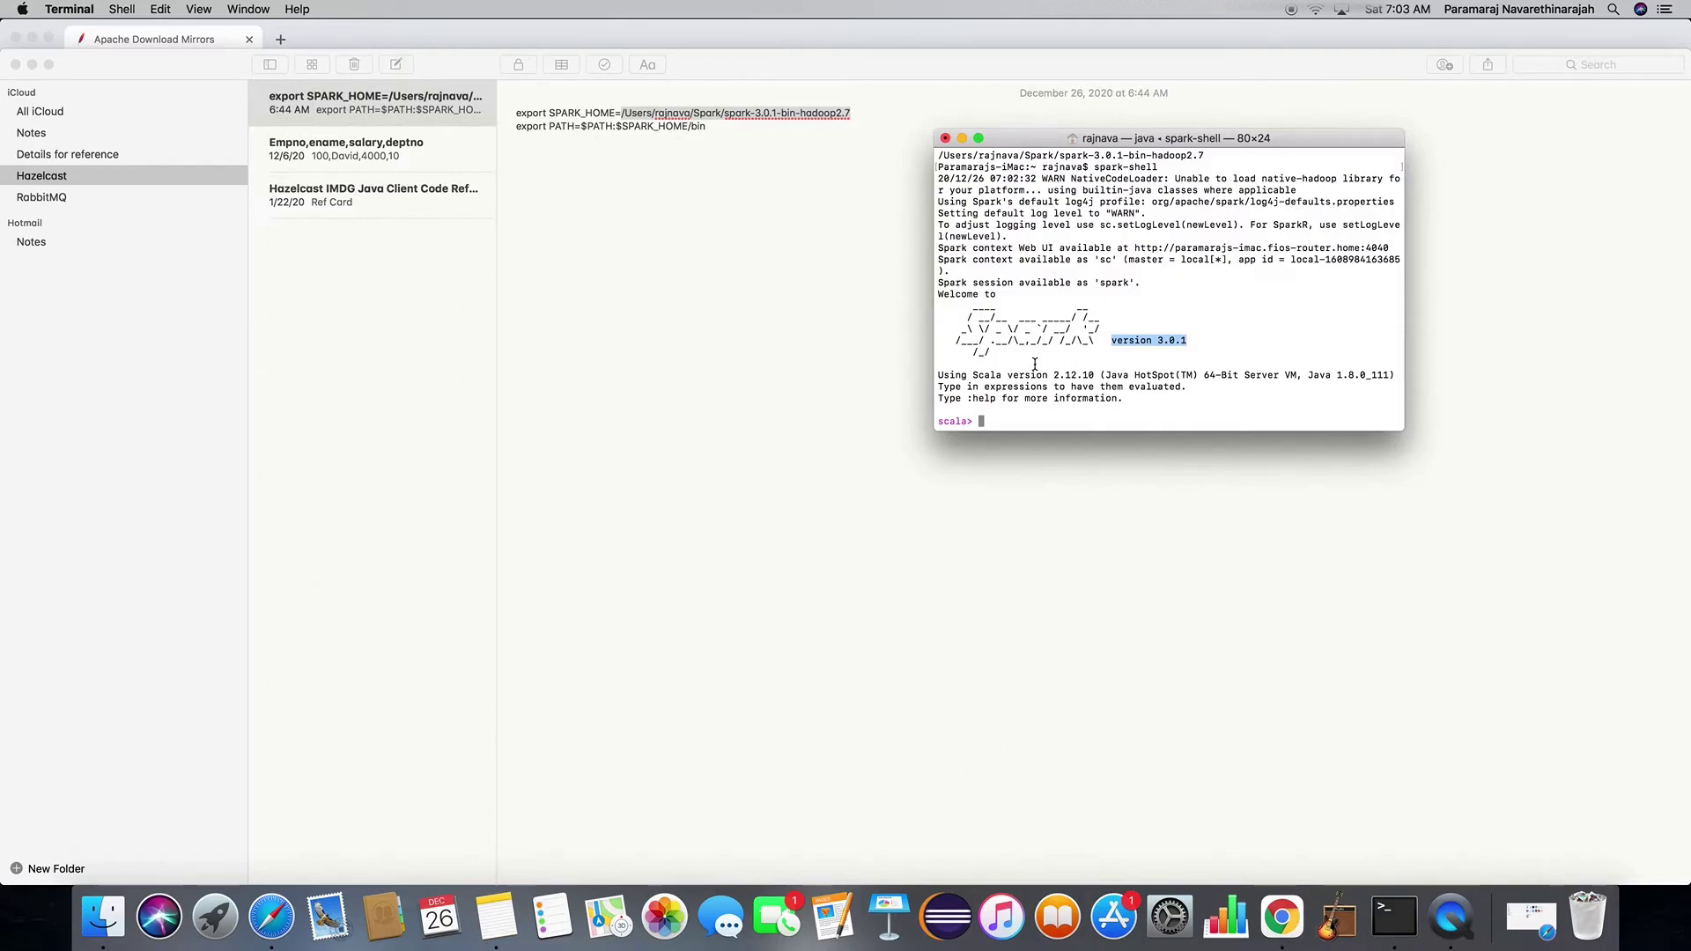
text(:quit)
key(Return)
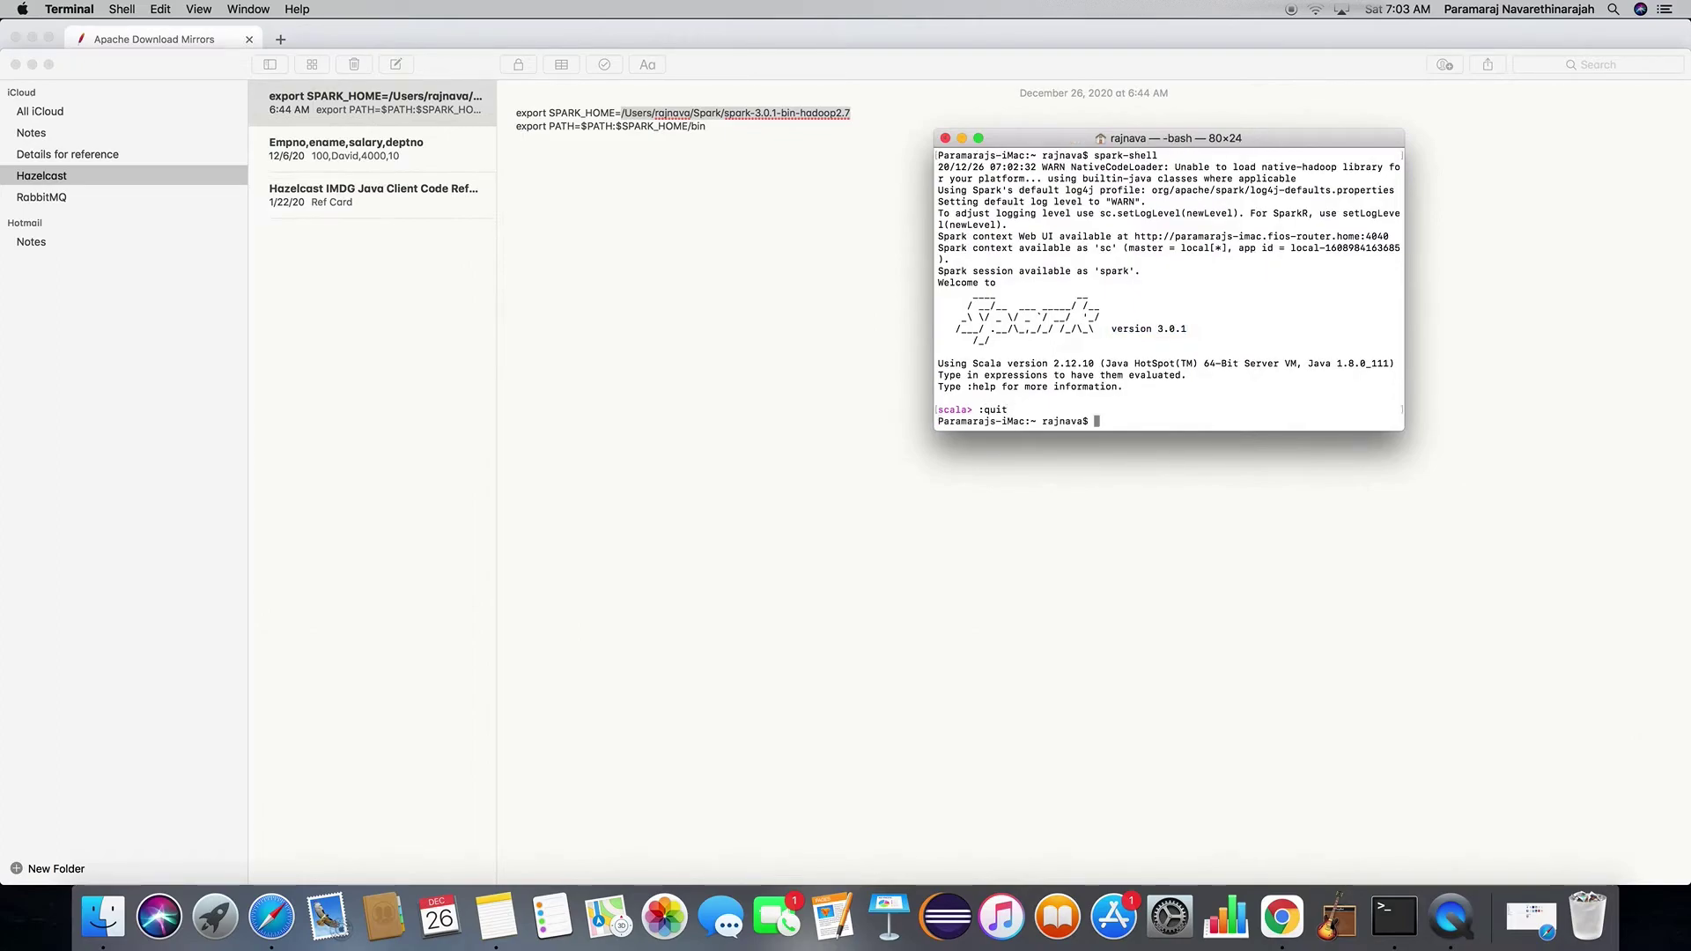
- Check the installed Java version with java -version and highlight the version details in the output
text(java -version)
key(Return)
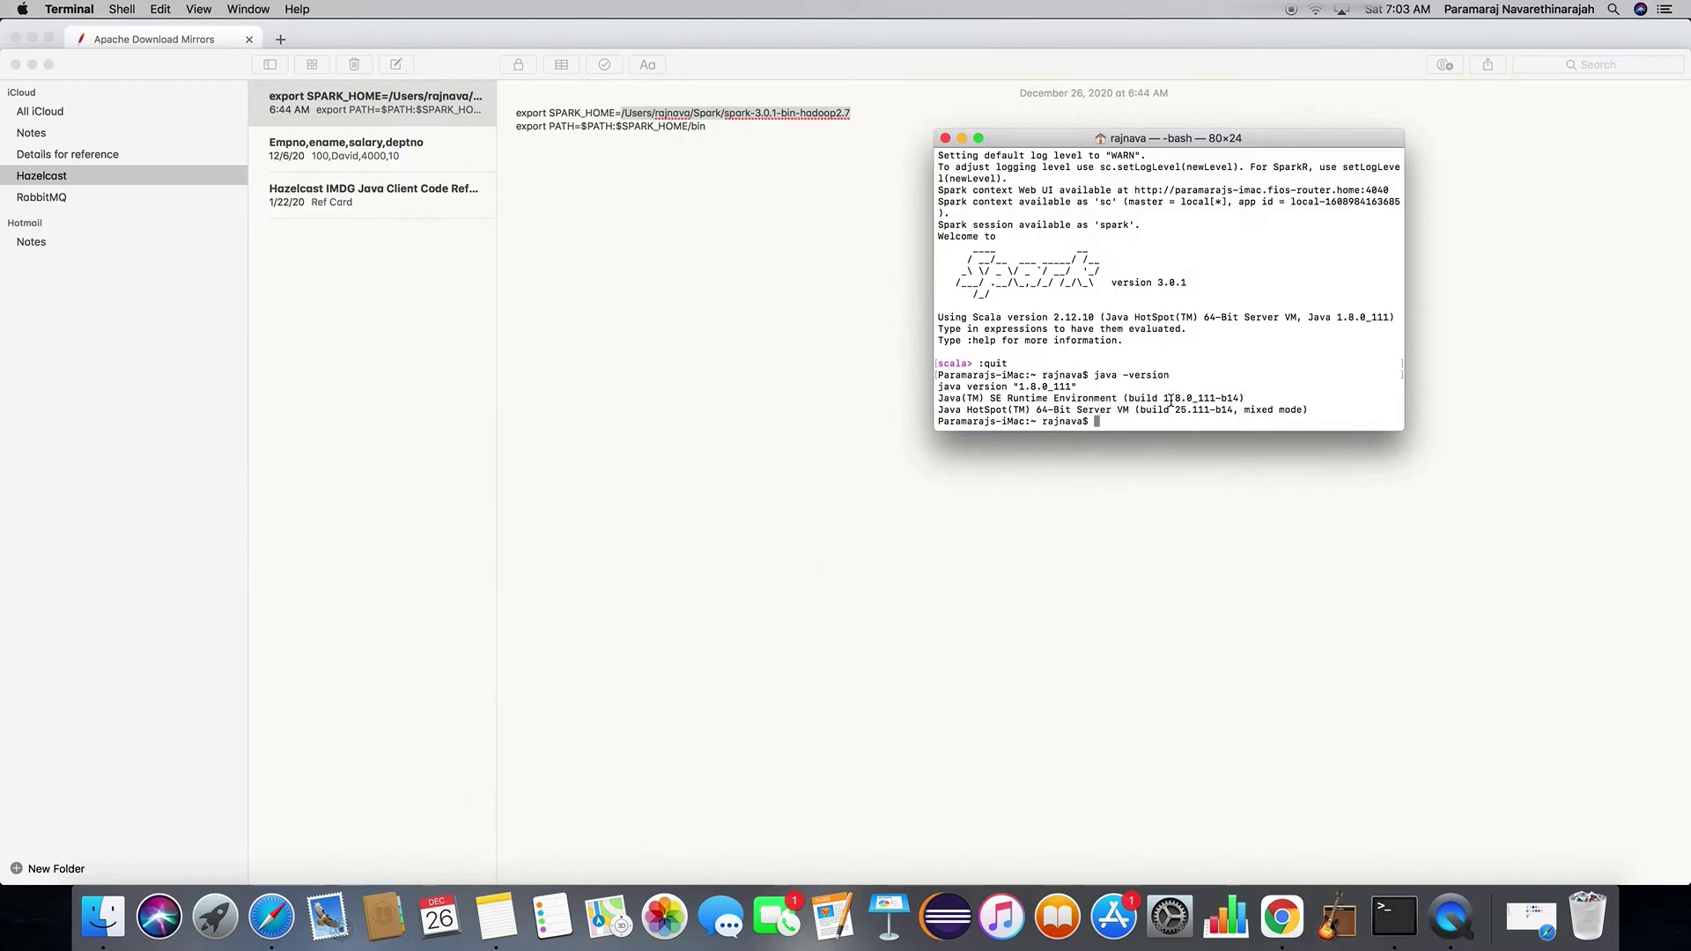
drag(1163, 398, 1238, 398)
drag(939, 387, 1082, 386)
- Start spark-shell again and evaluate the spark session and the sc context objects
click(1116, 421)
text(spark-shell)
key(Return)
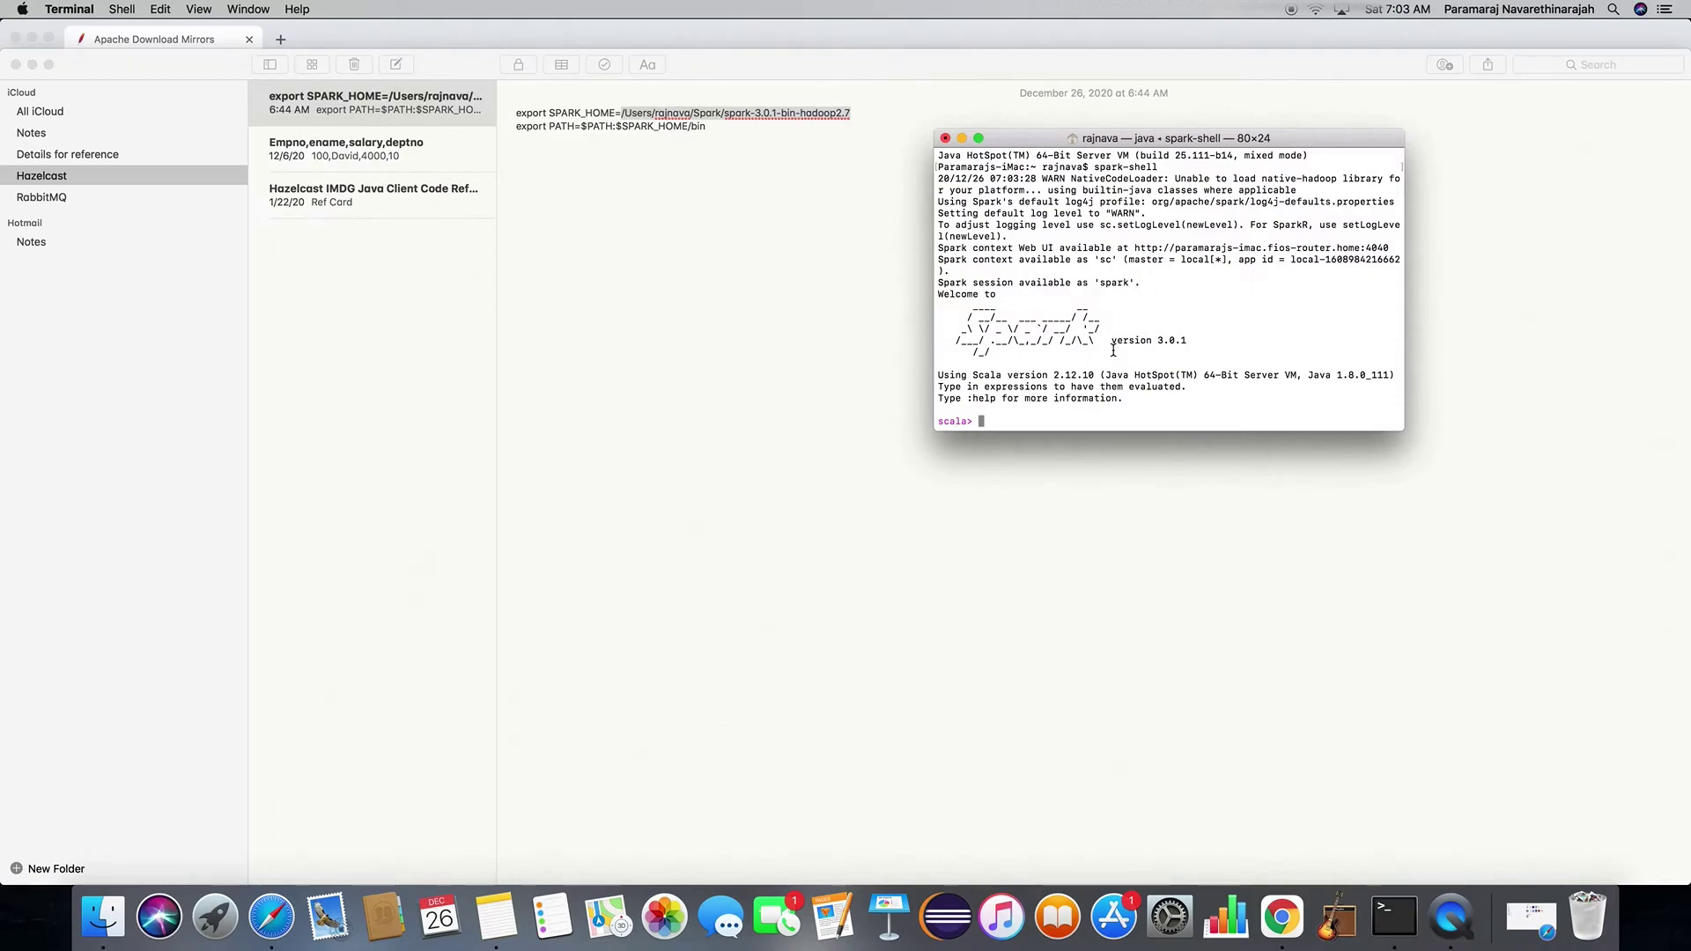
text(spark)
key(Return)
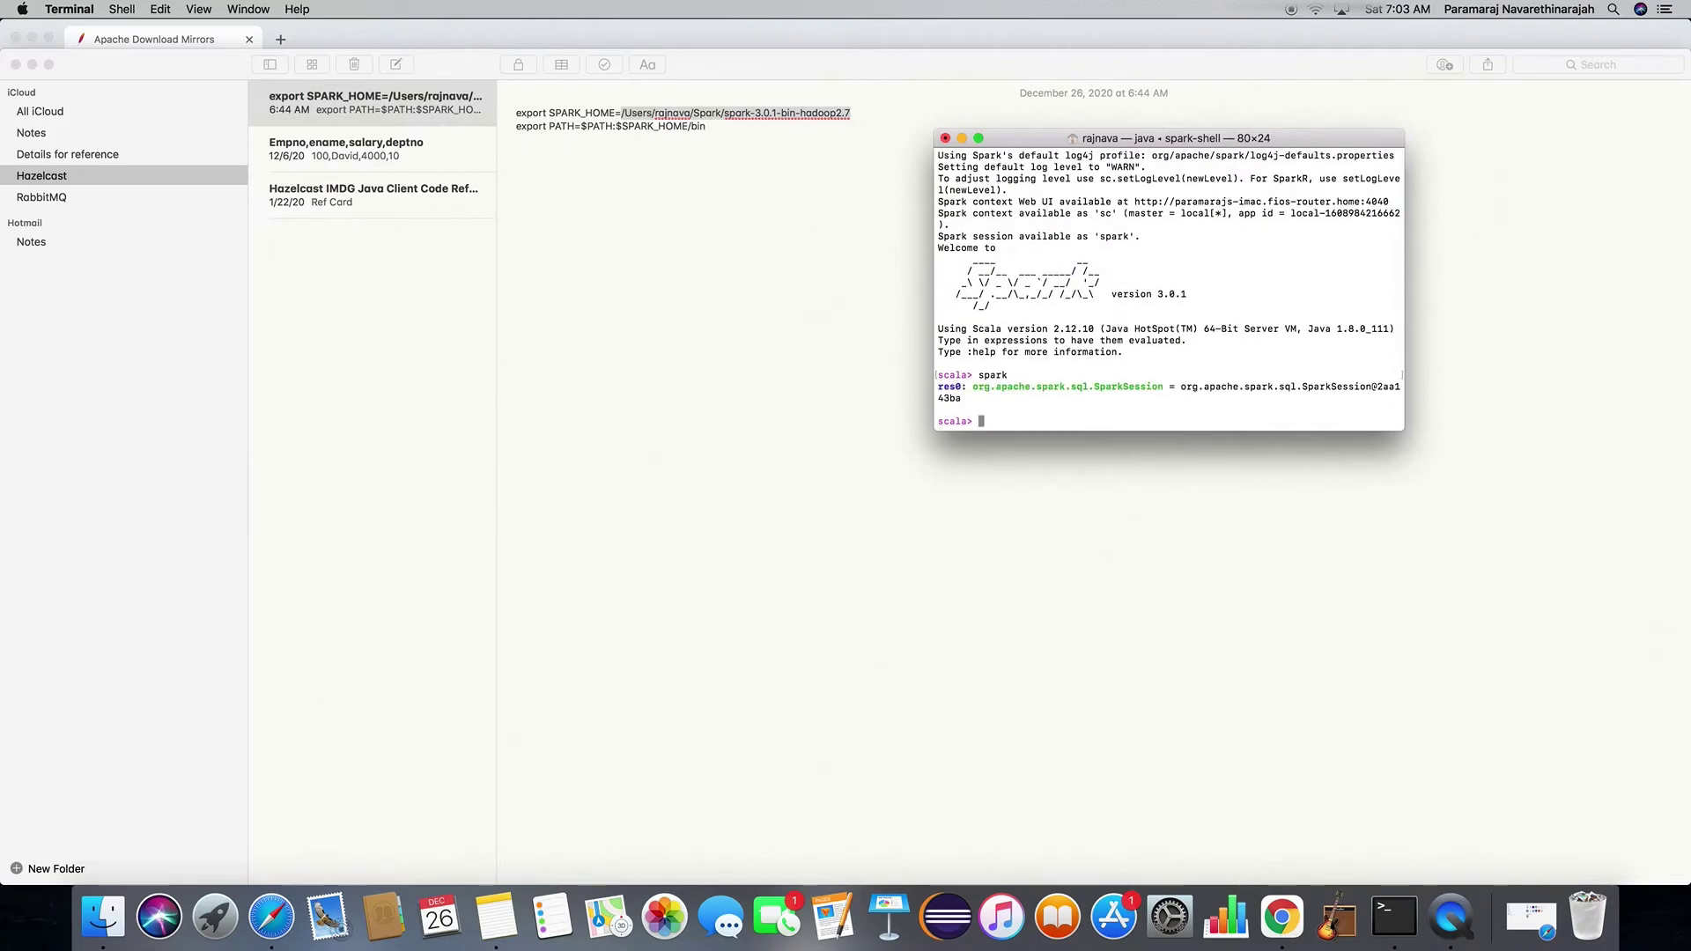
text(sc)
key(Return)
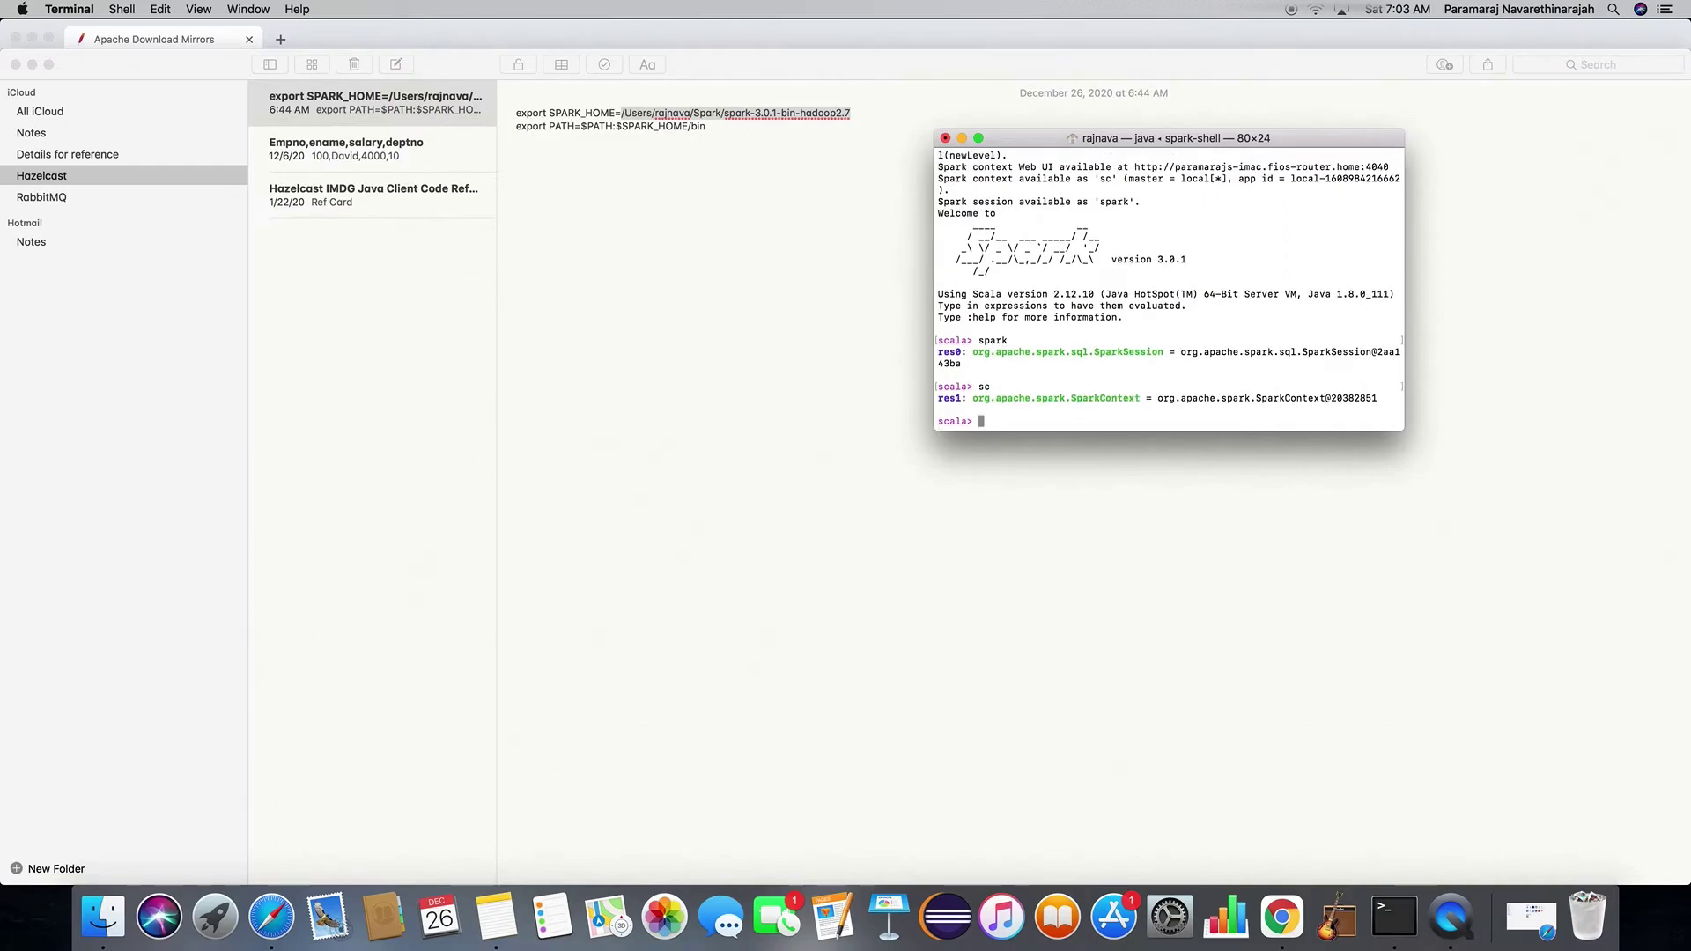
- Open the Spark context Web UI address from the spark-shell startup output in the browser
scroll(1200, 245, up, 4)
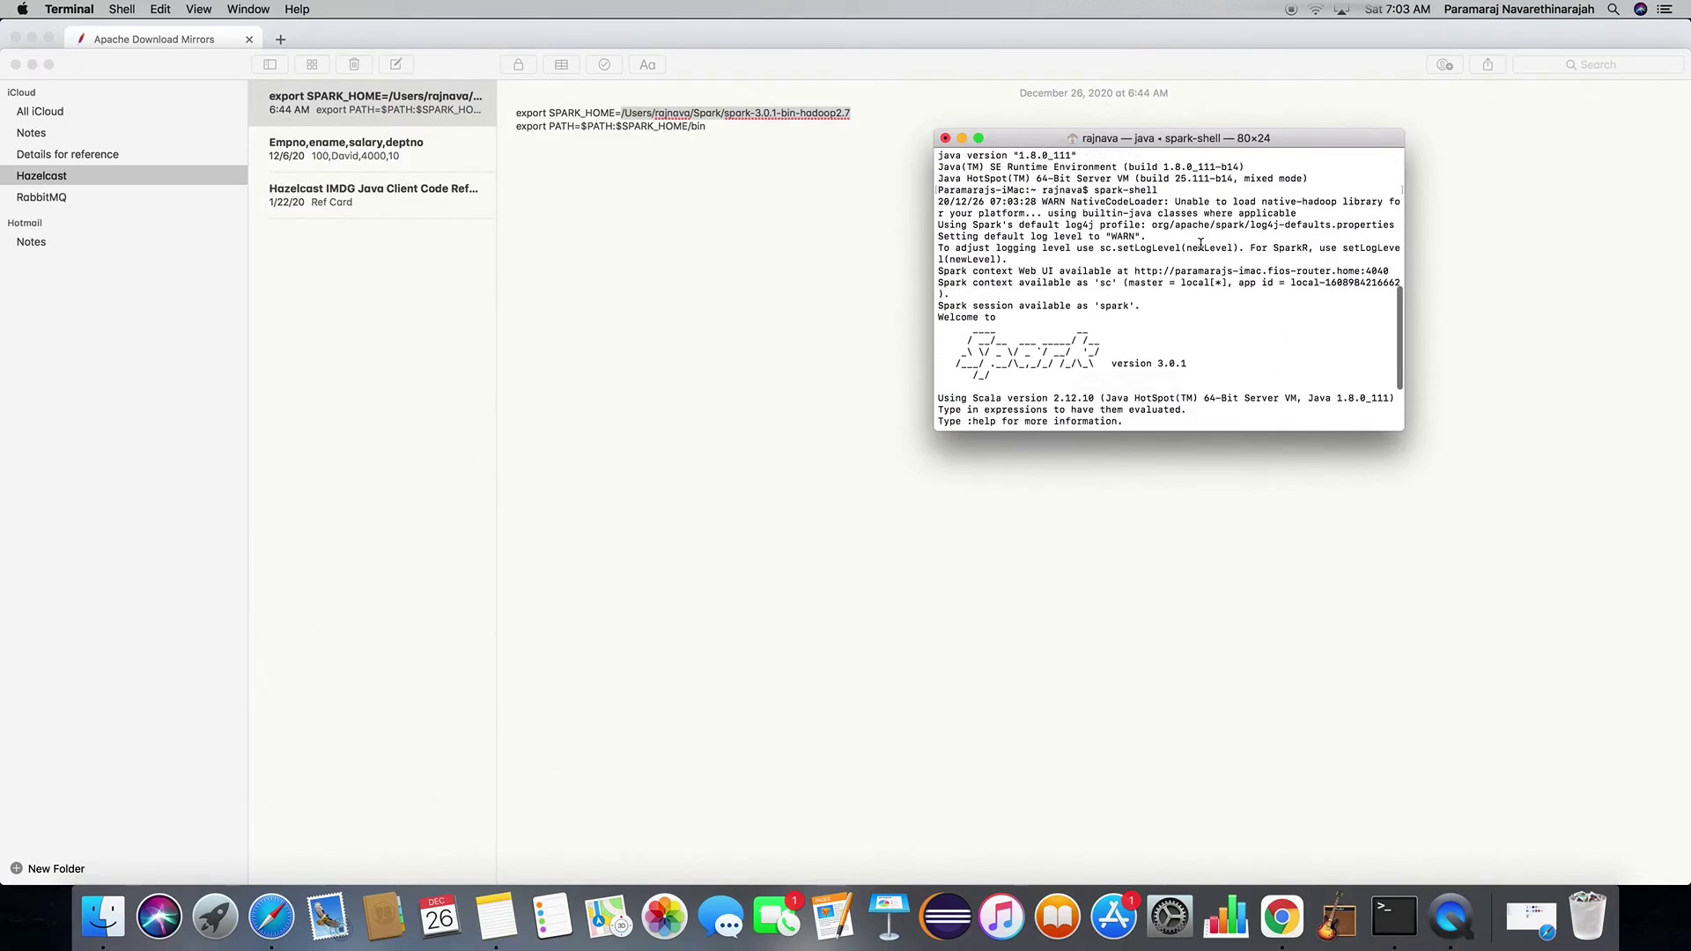
scroll(1201, 245, down, 2)
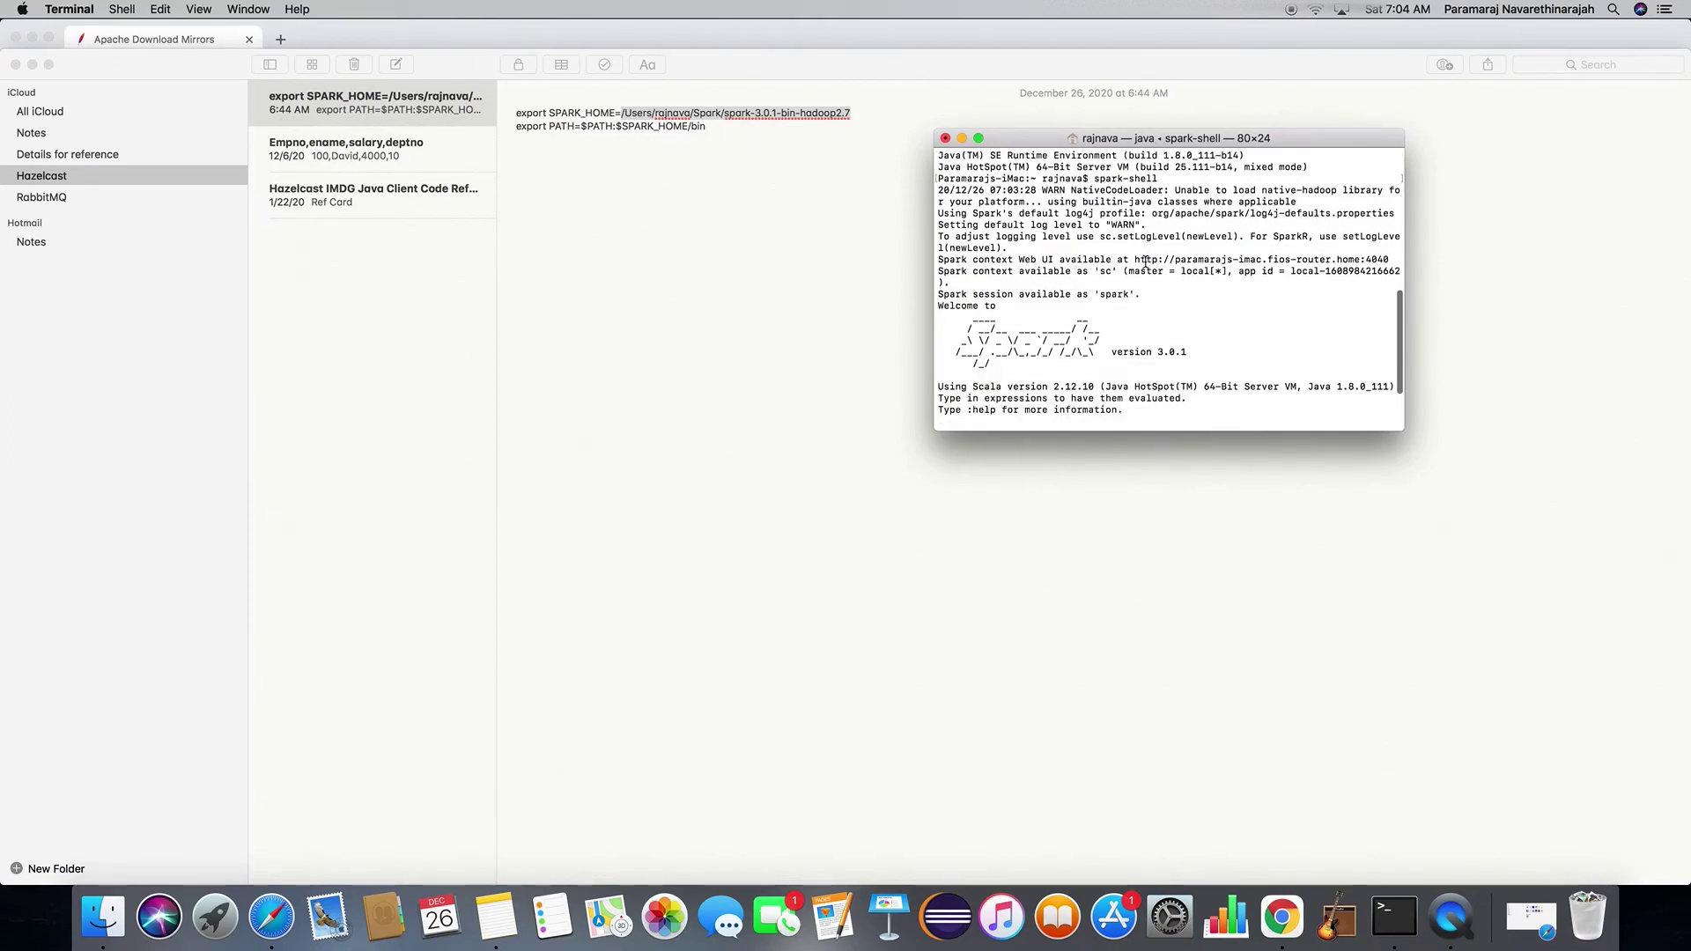
drag(1135, 259, 1385, 258)
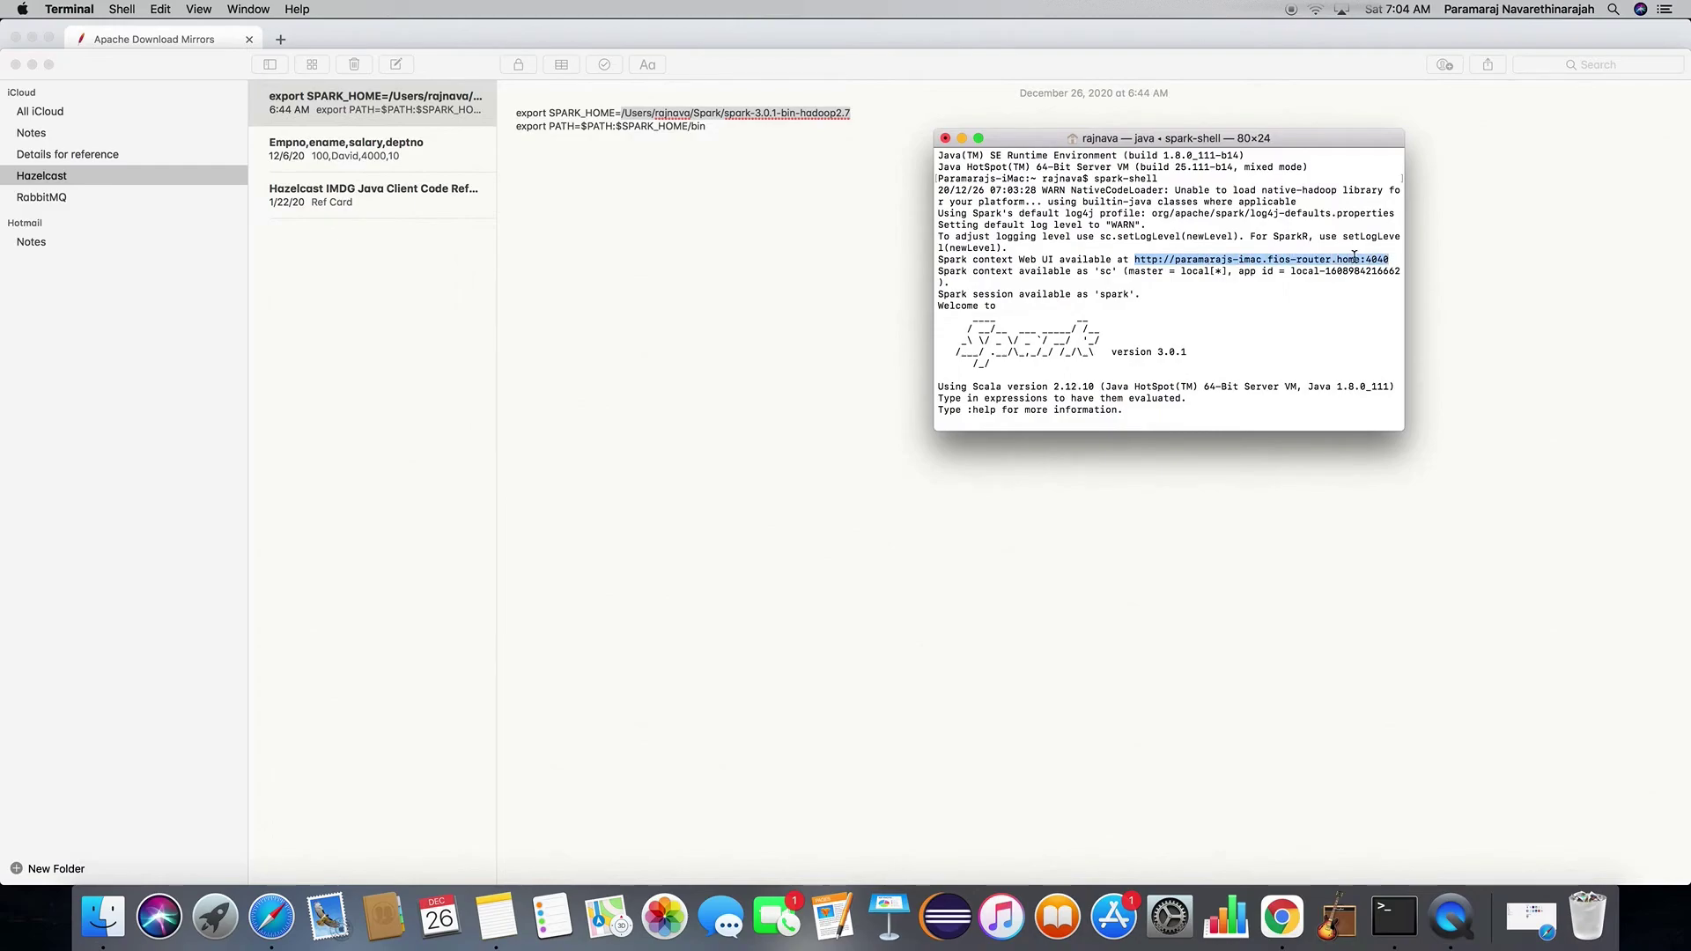
right_click(1354, 258)
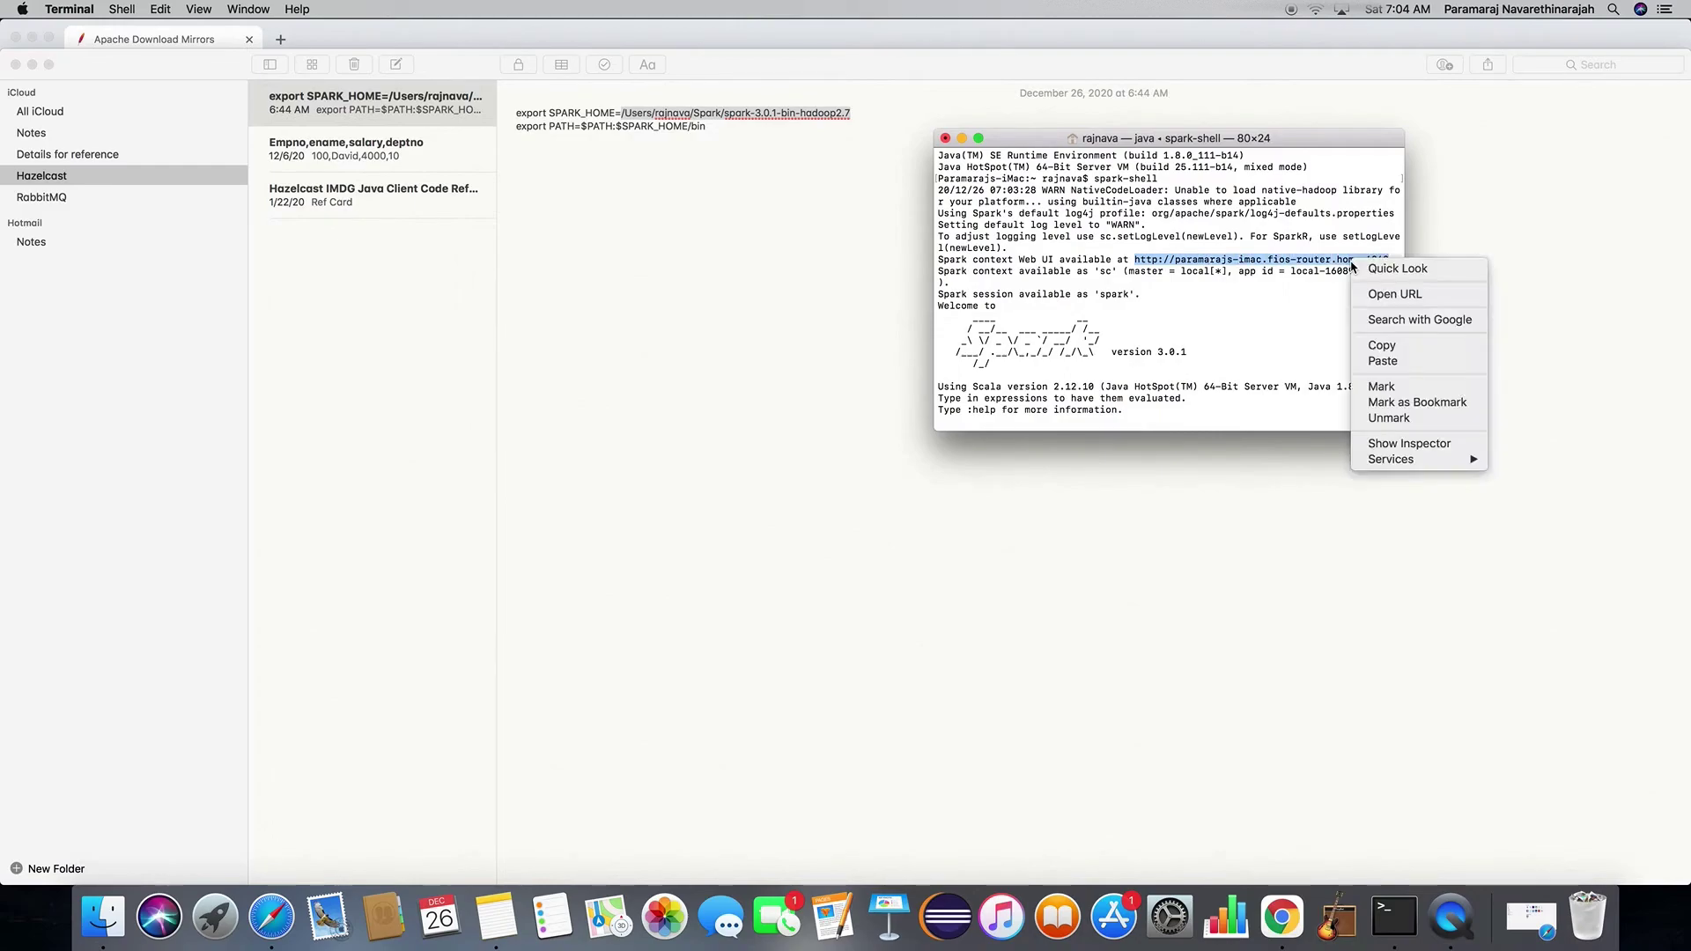
click(1394, 296)
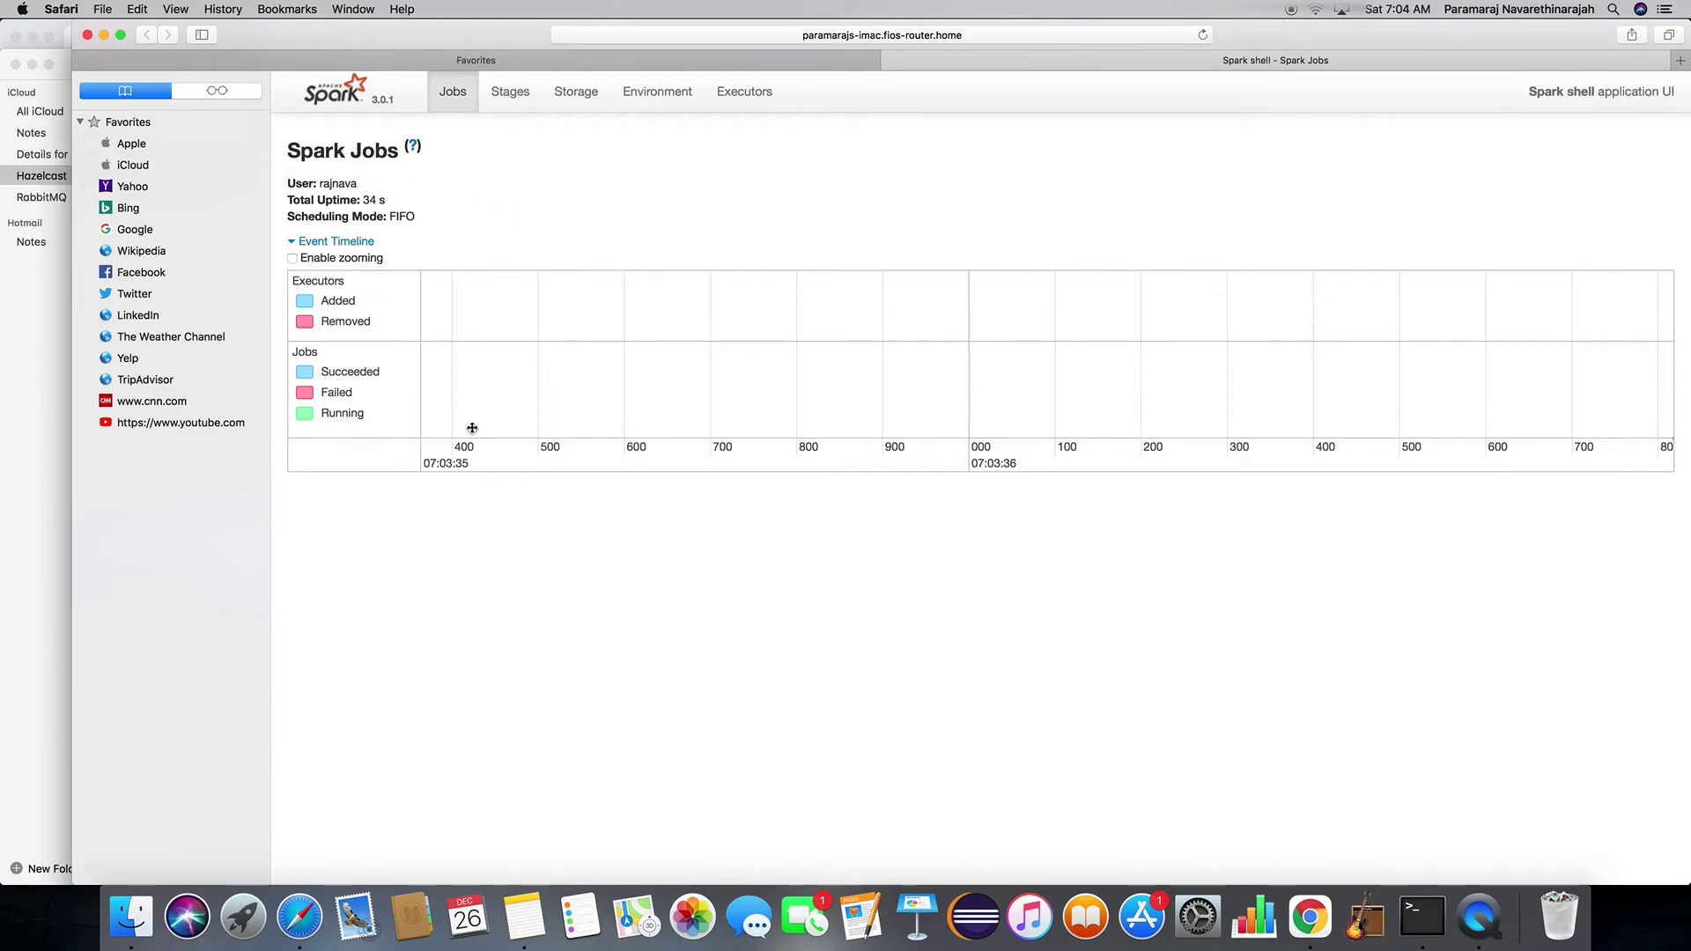
- Switch back to Terminal and try to define the RDD with val rdd = sc.parellize(List(1,2,3,4,5))
click(1420, 912)
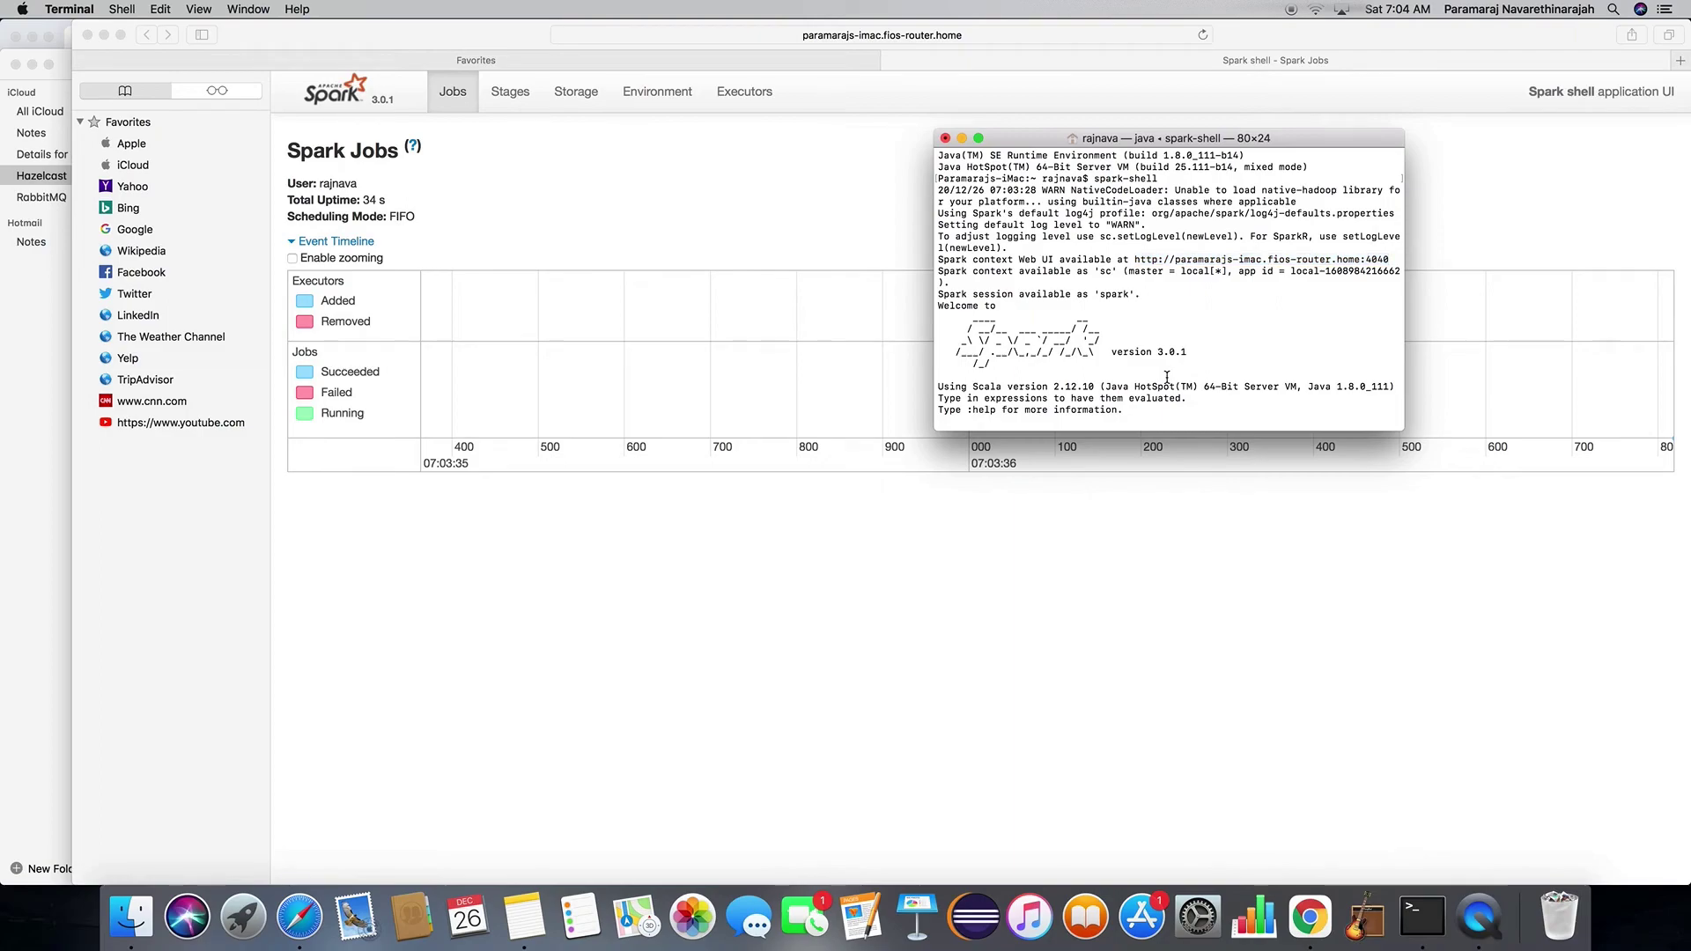
scroll(1167, 377, down, 4)
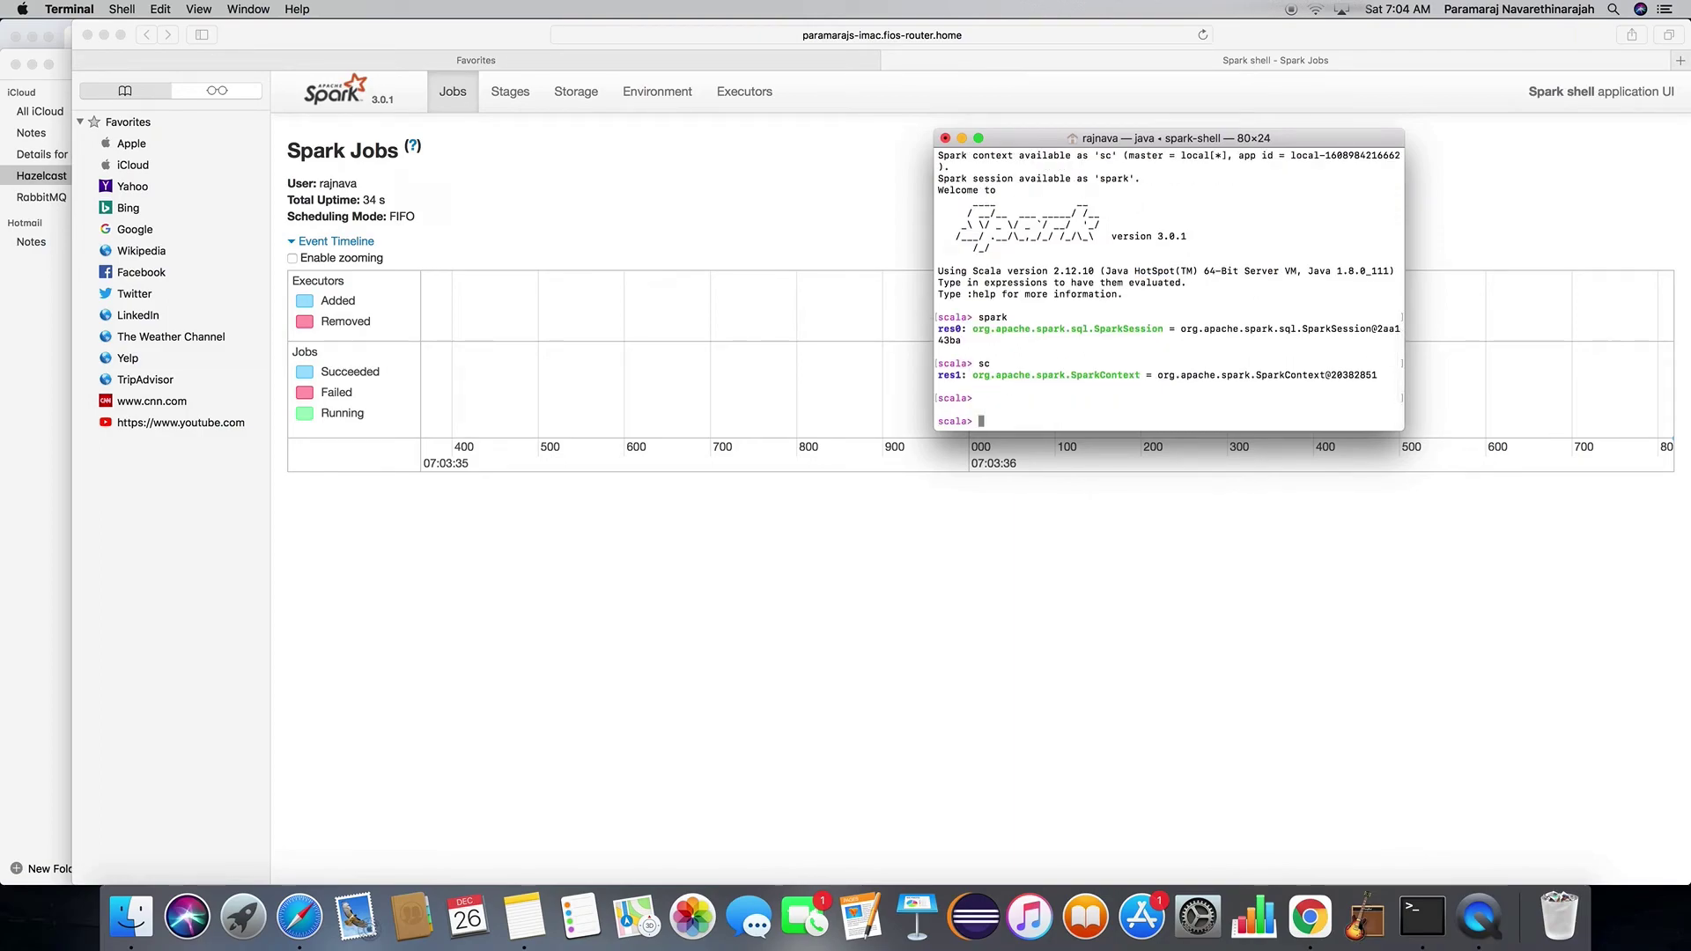
text(val rdd = sc.parellize)
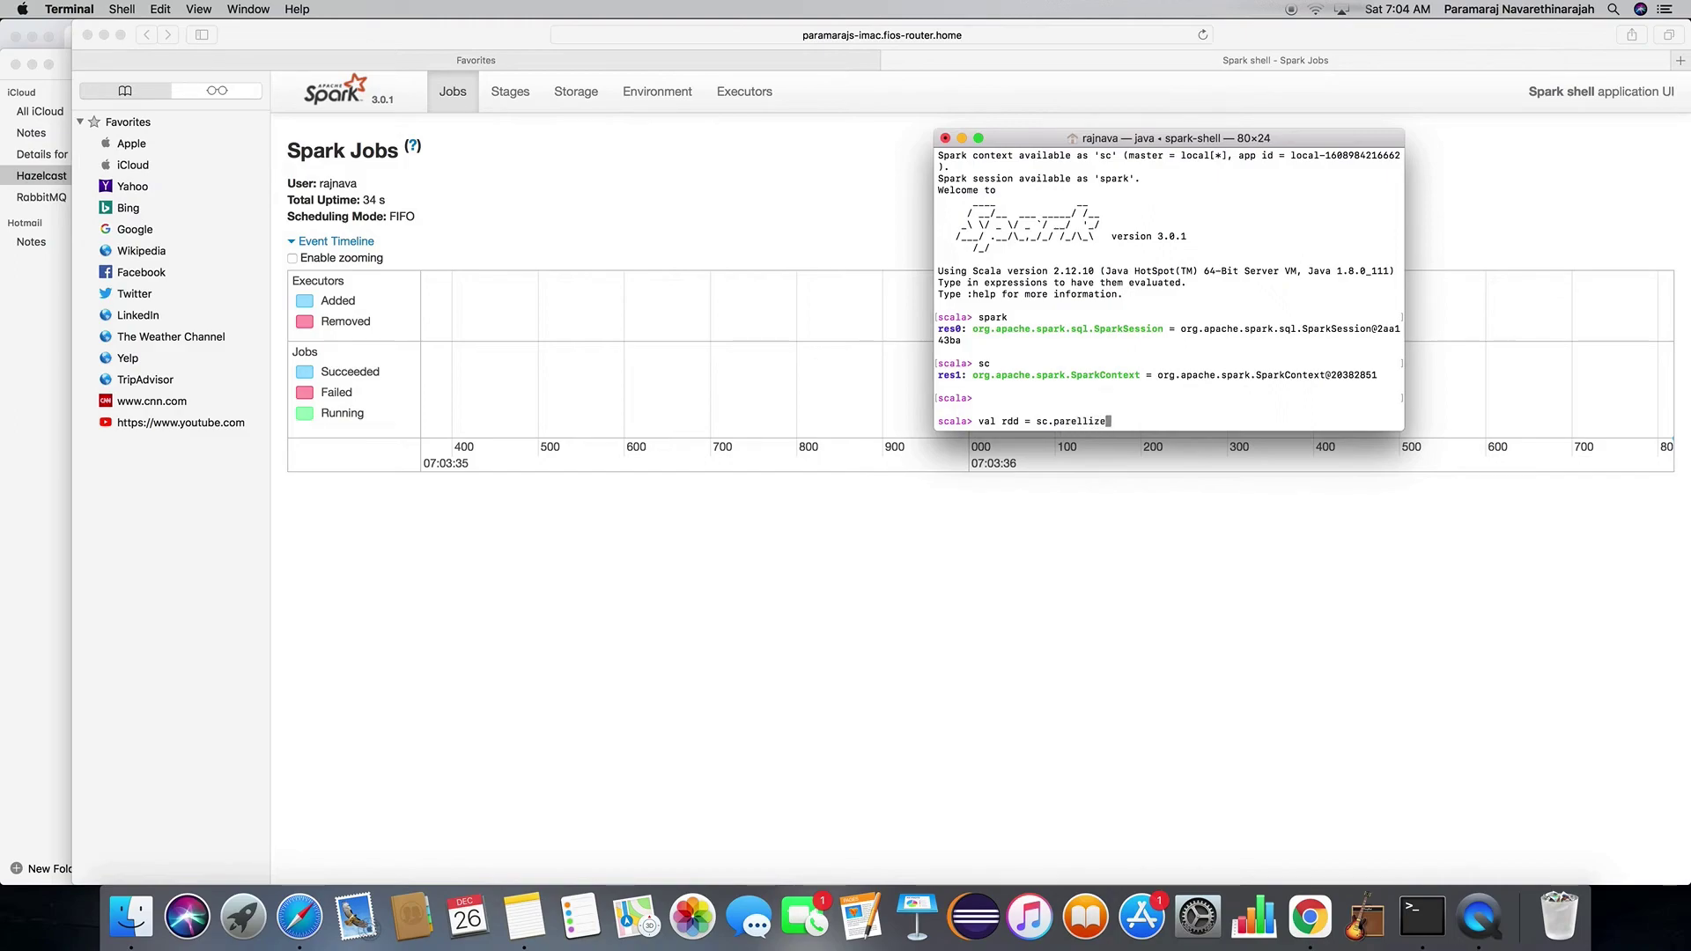
text((List(1,2,3,4,5)))
key(Return)
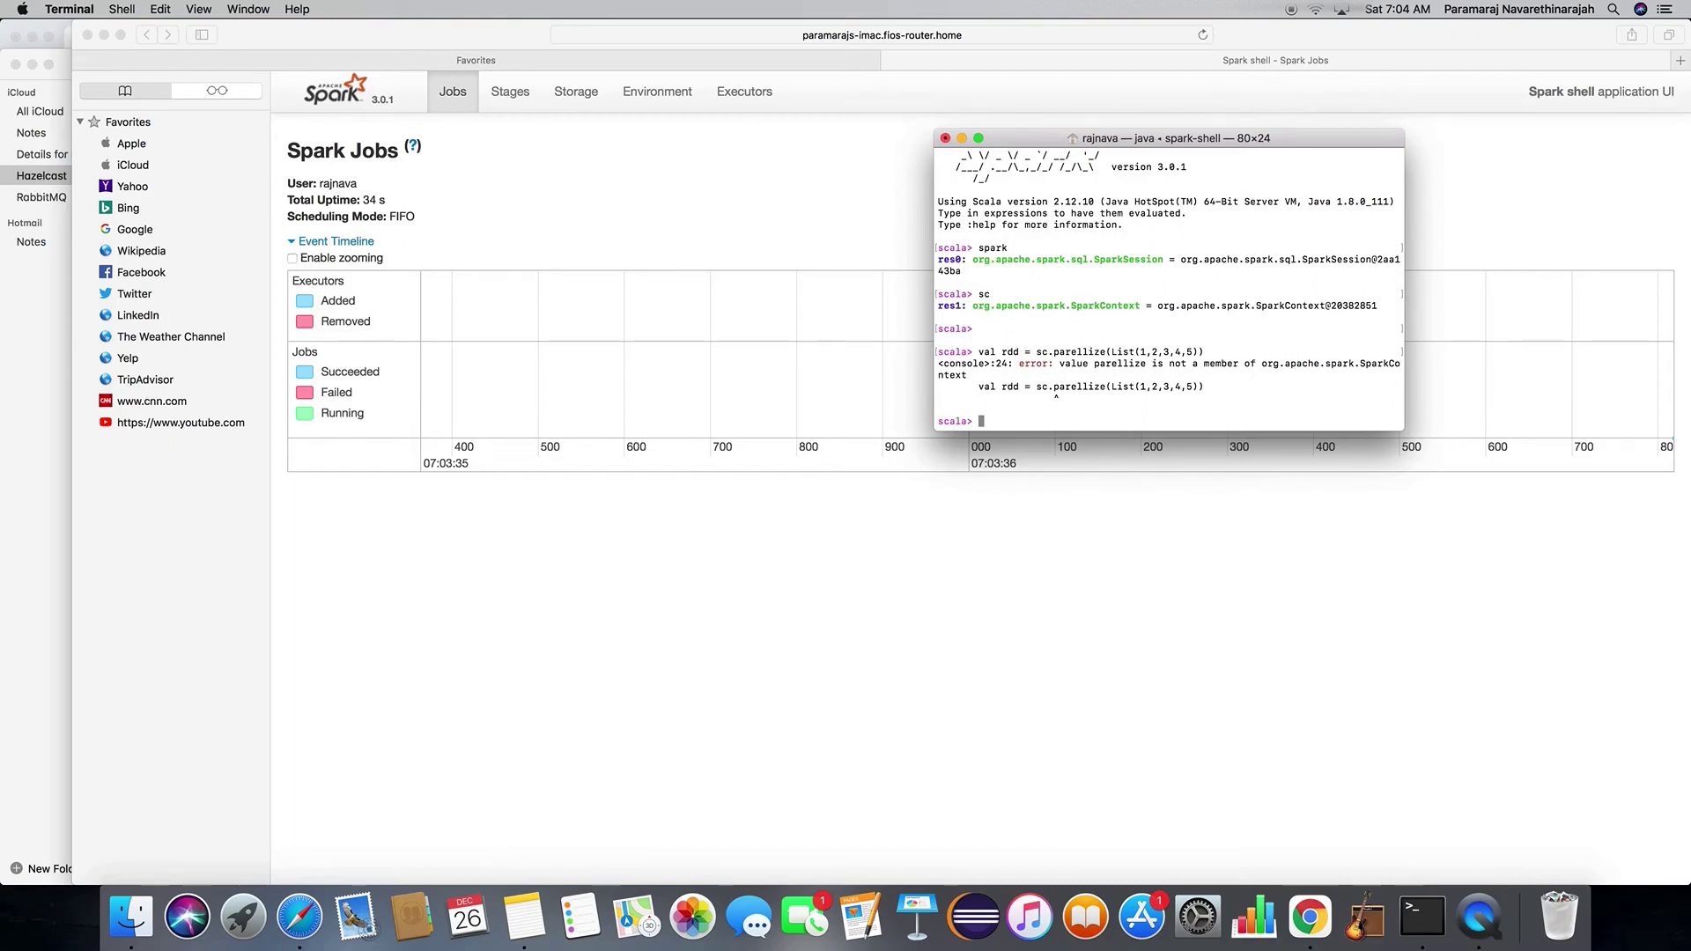
- Recall the RDD definition, correct the misspelled method to parallelize, and run val rdd = sc.parallelize(List(1,2,3,4,5))
key(Up)
key(Left)
key(Left)
key(Left)
key(Left)
key(Left)
key(Left)
key(Left)
key(Left)
key(Left)
key(Left)
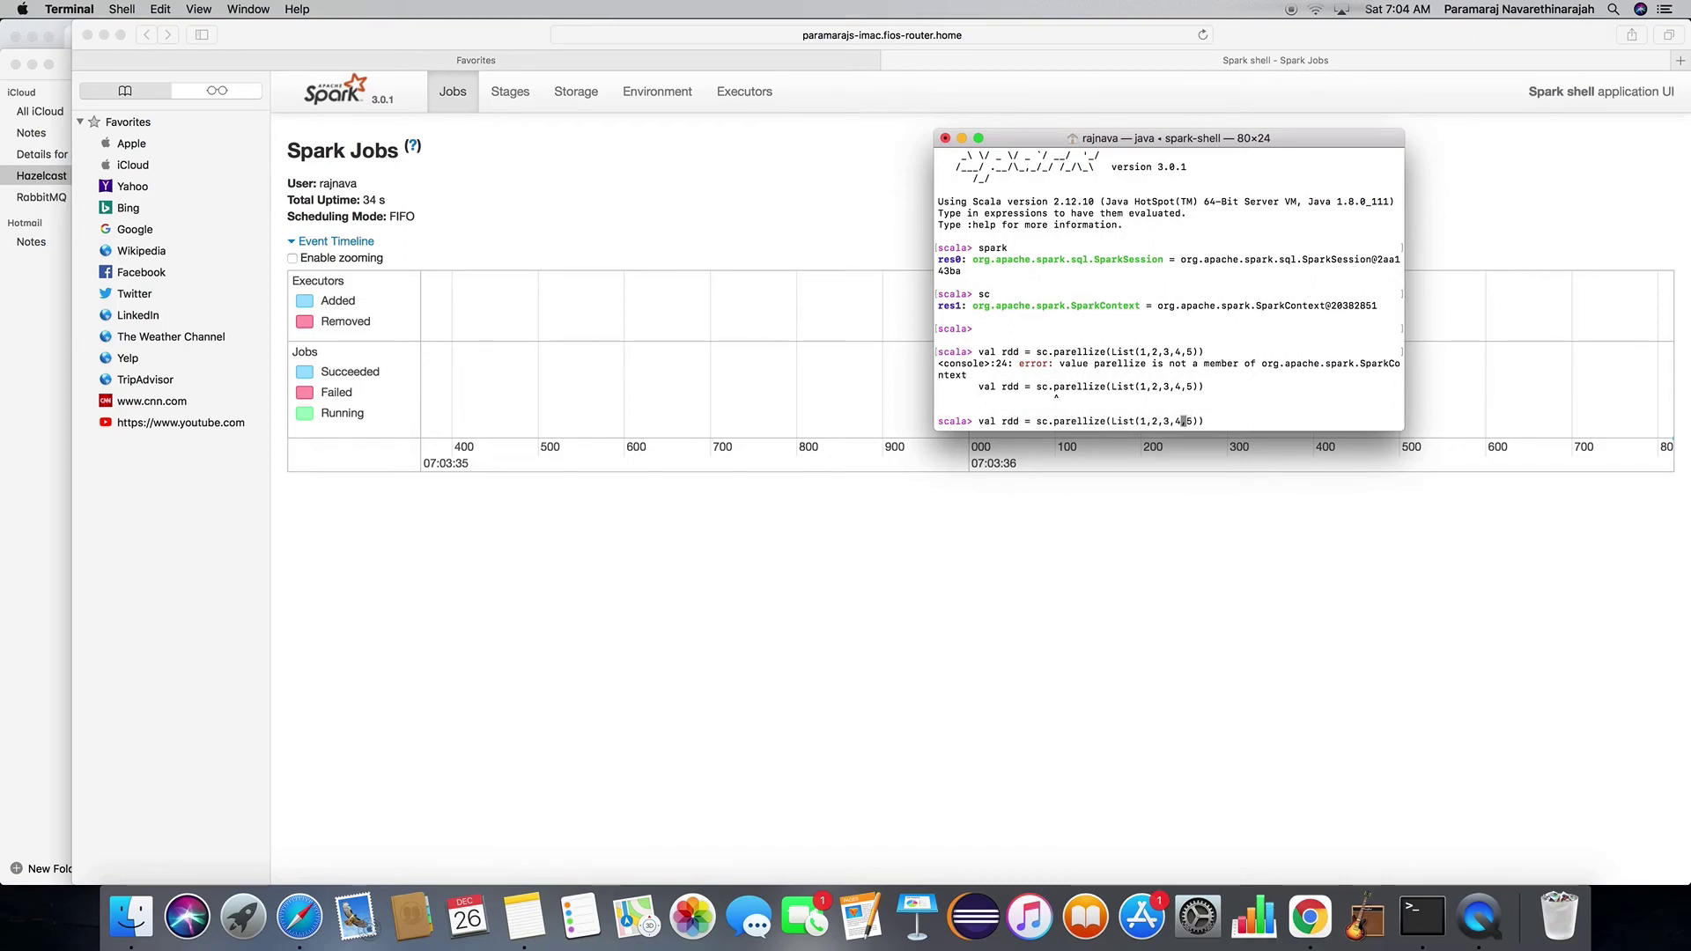
key(Left)
key(Left)
key(Left)
key(Left)
key(Left)
key(Left)
key(Left)
key(Left)
key(Left)
key(Left)
key(Left)
key(Left)
key(Left)
key(BackSpace)
text(a)
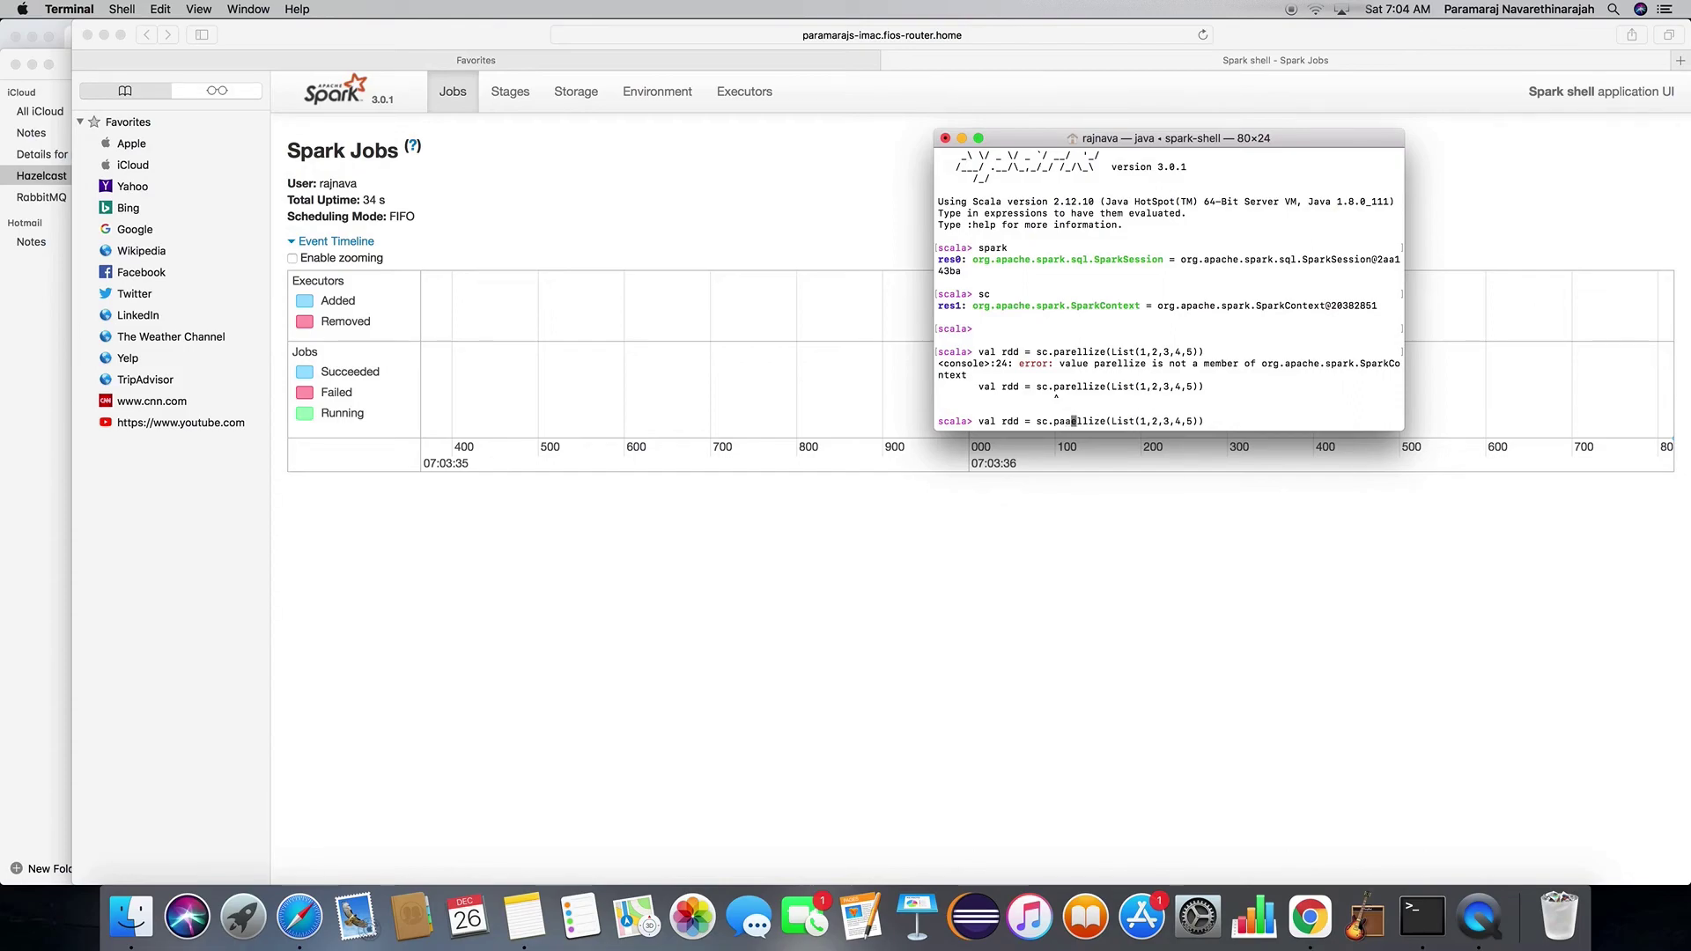
key(Right)
key(BackSpace)
key(BackSpace)
text(ra)
key(Right)
key(Right)
text(el)
key(Return)
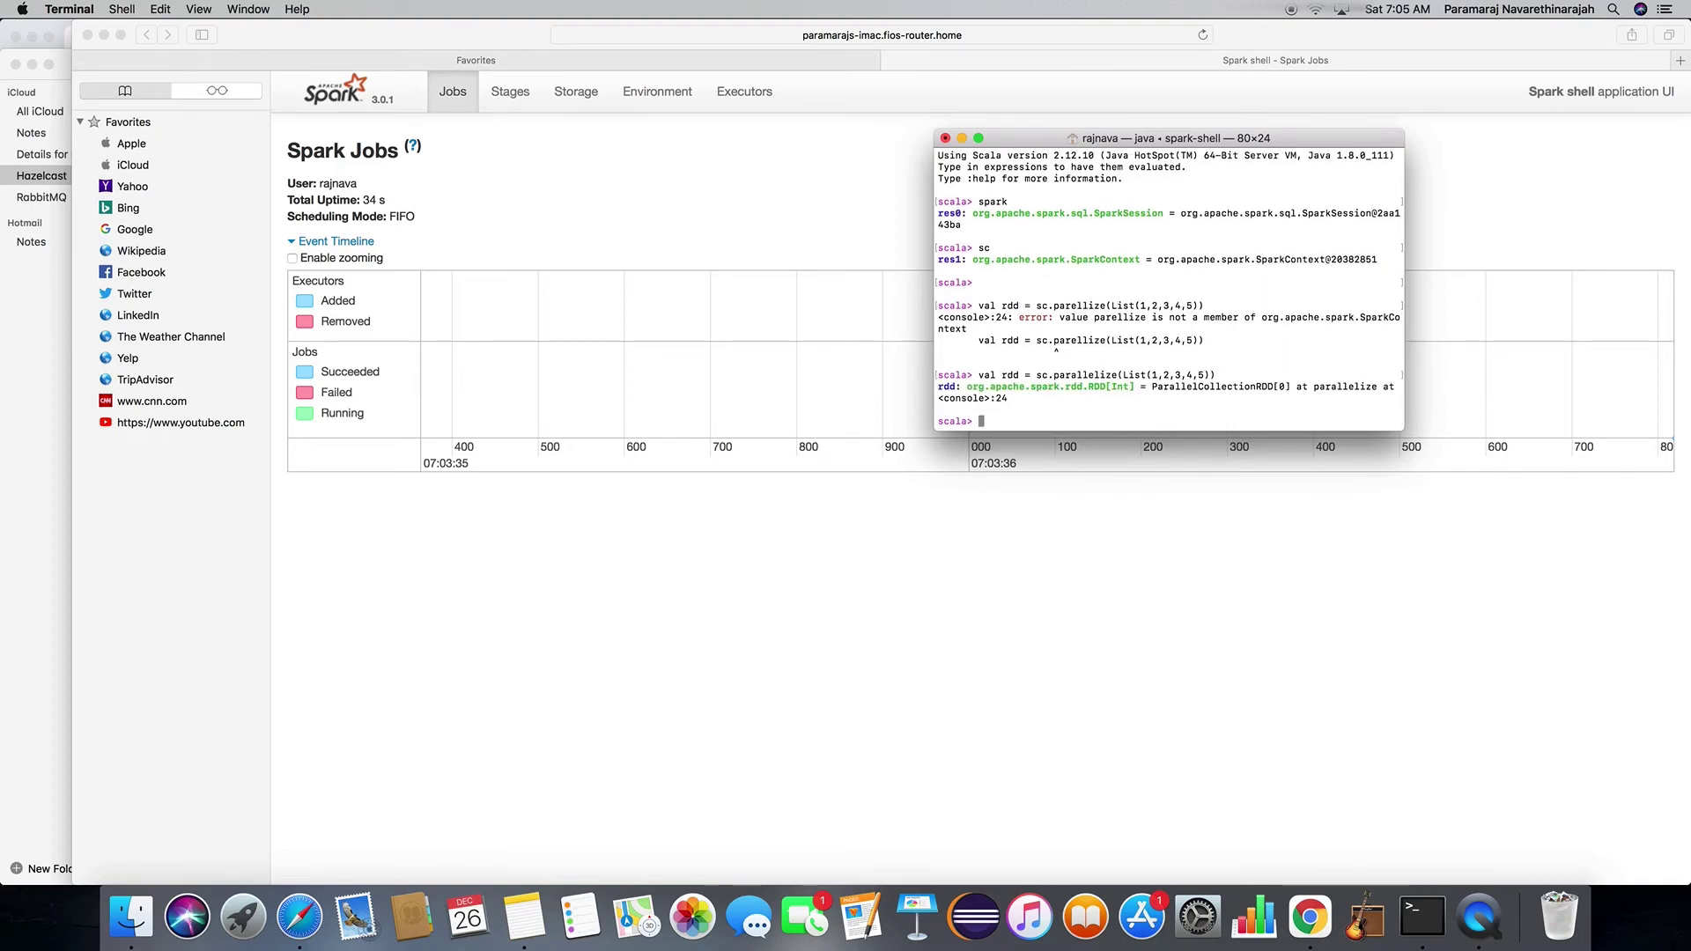
- Calculate the sum of the RDD with rdd.sum and highlight the list values in its definition
text(rdd.sum)
key(Return)
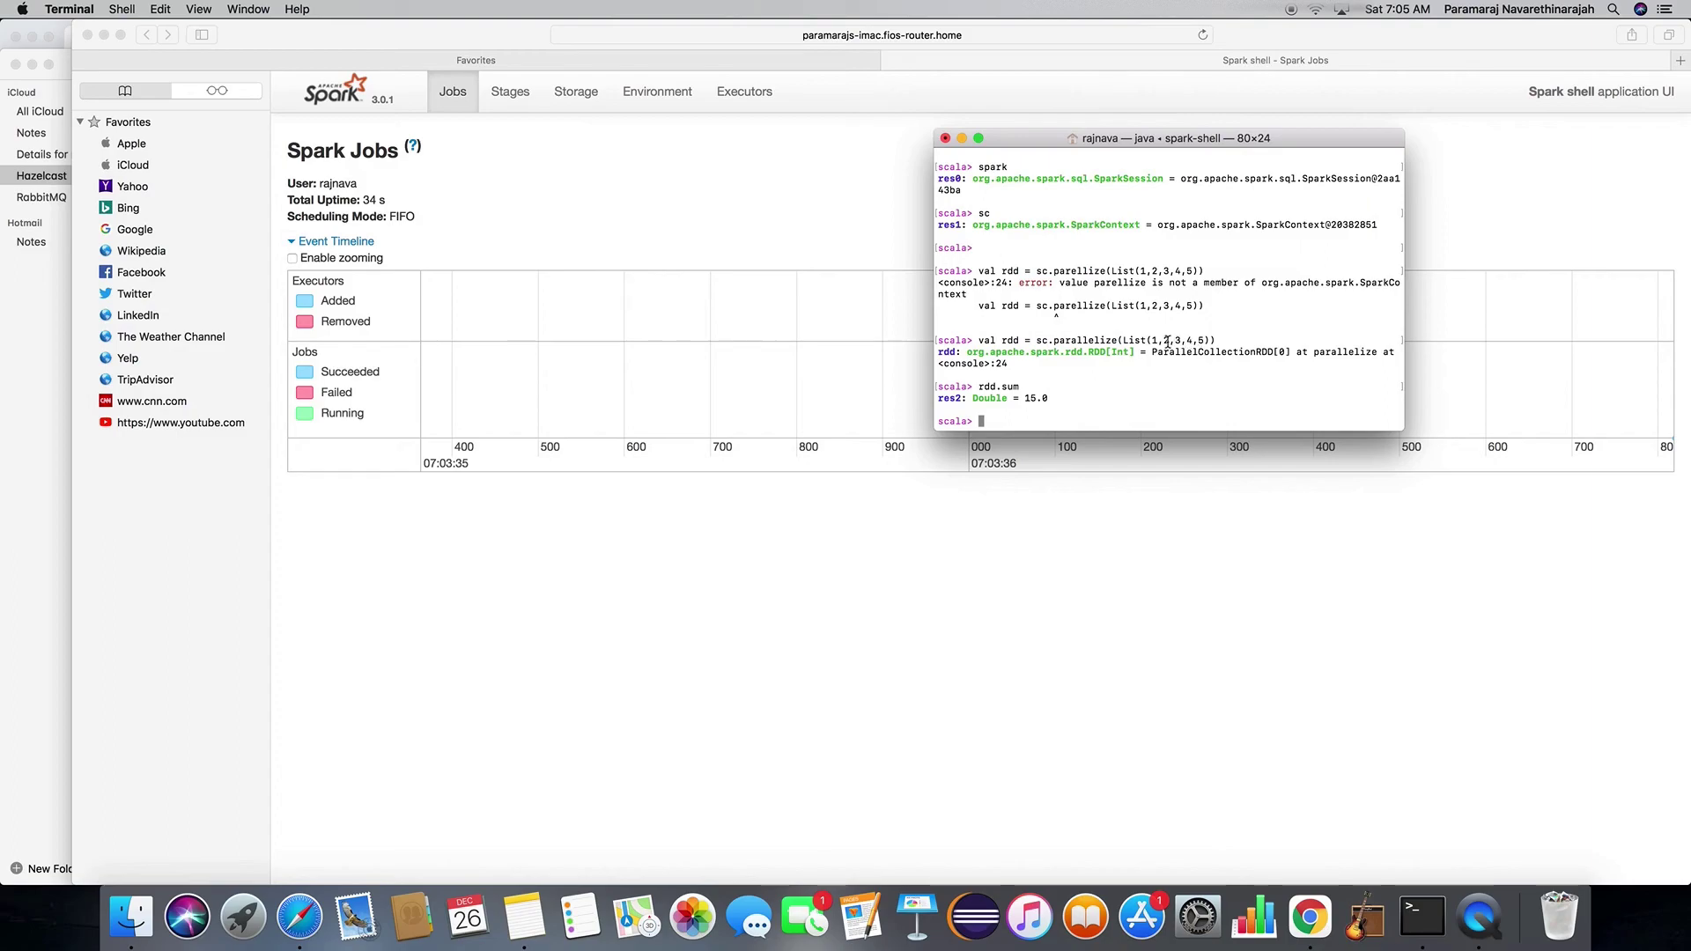
drag(1151, 340, 1212, 341)
- Switch to Safari and reload the Spark Jobs page to check for the sum job
click(483, 558)
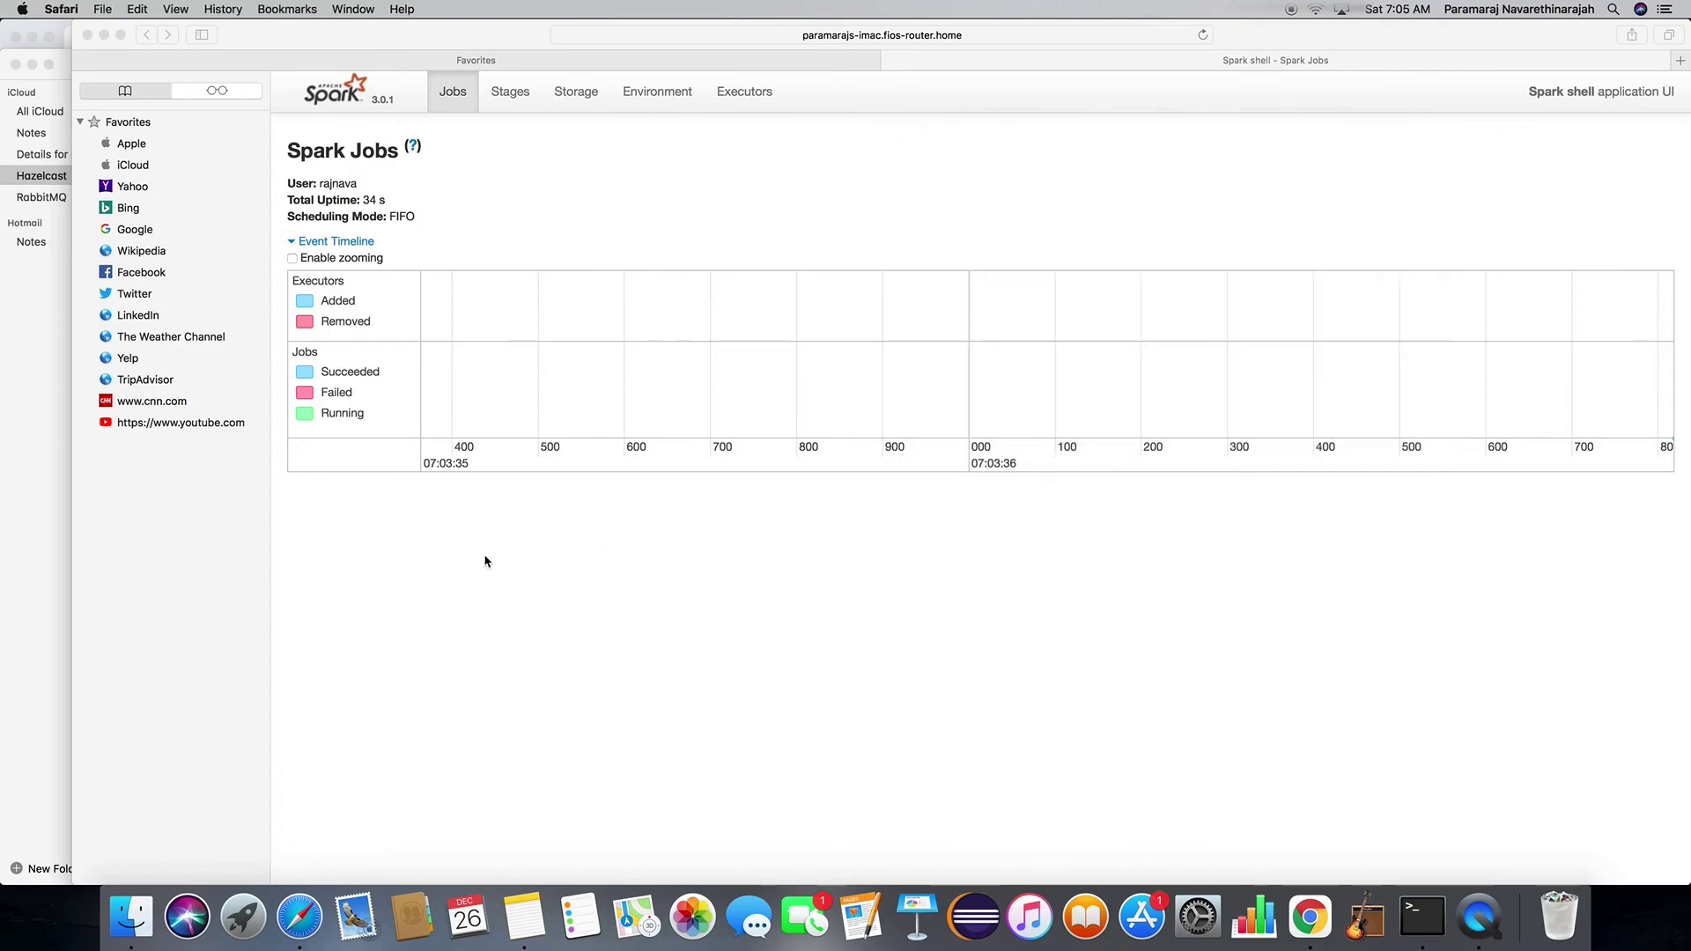
right_click(484, 560)
click(526, 565)
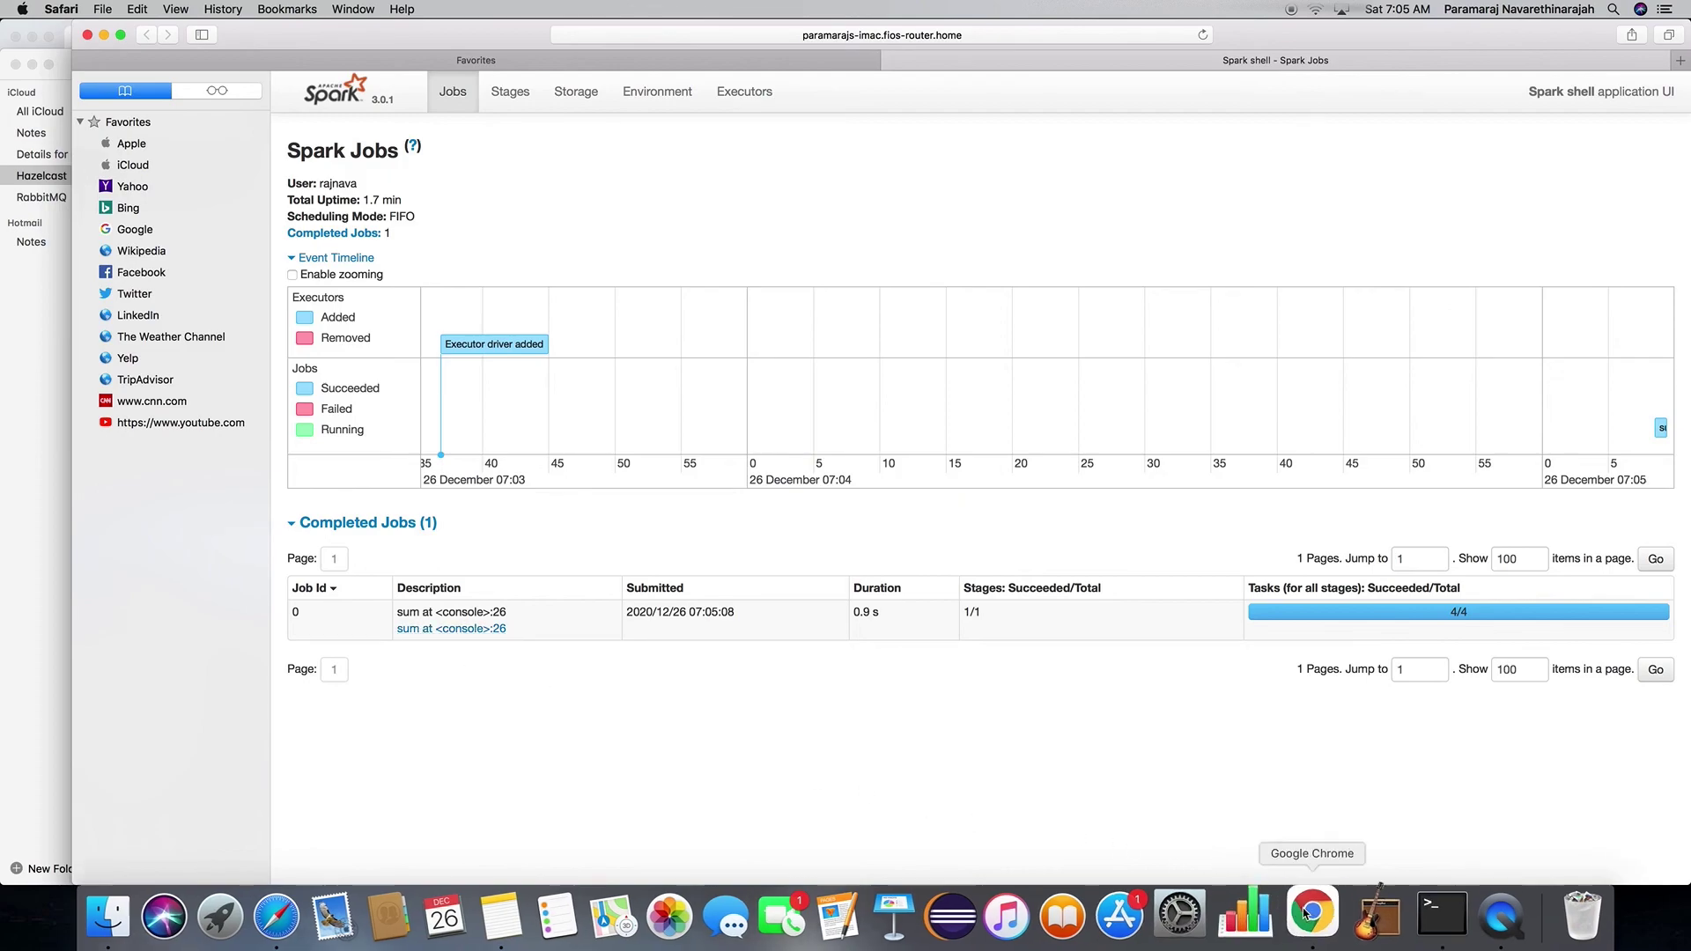
- Return to Terminal, change the recalled rdd.sum command to rdd.count, and run it
click(1393, 870)
key(Up)
key(BackSpace)
key(BackSpace)
key(BackSpace)
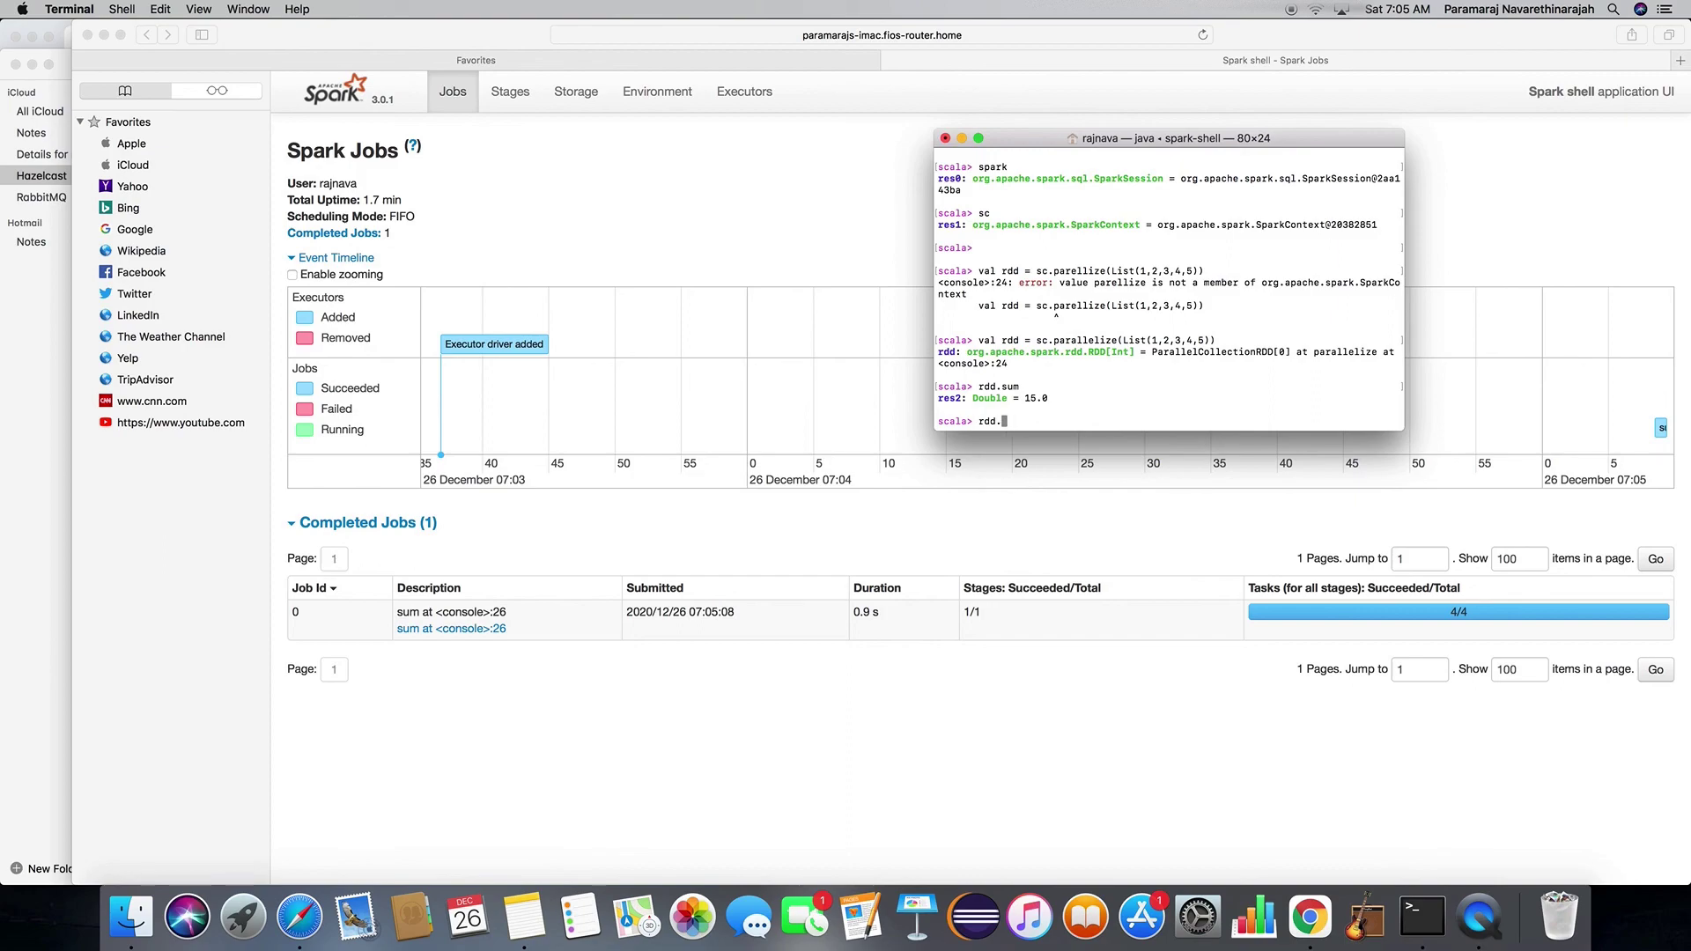
text(count)
key(Return)
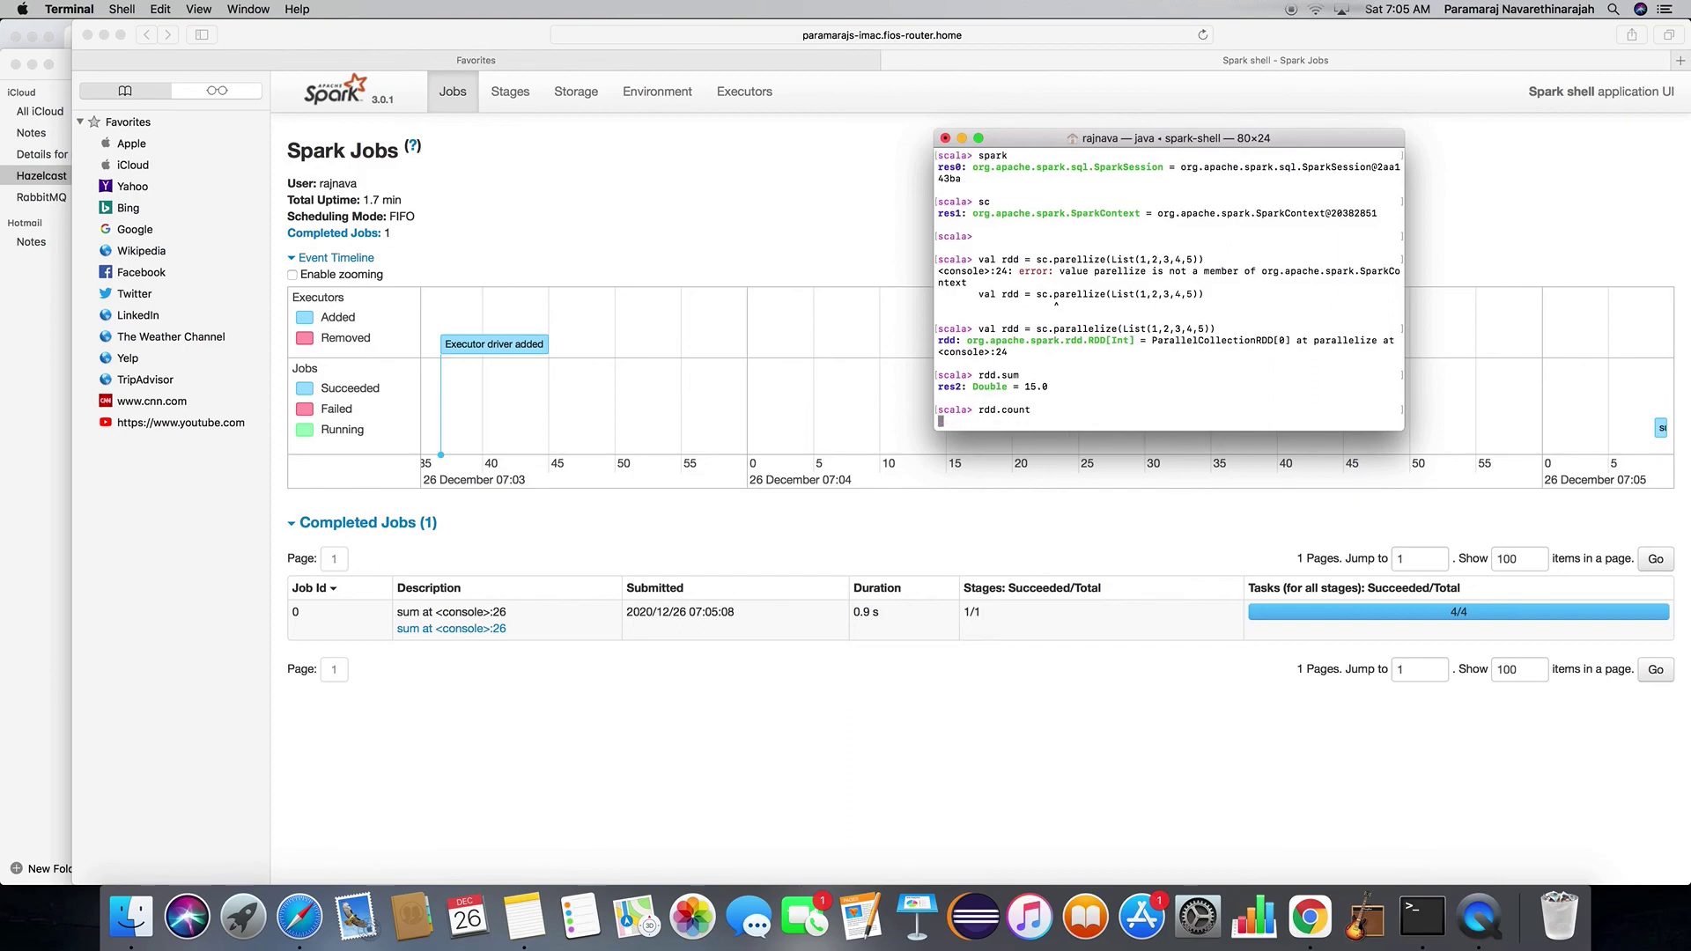
- Reload the Spark Jobs page in Safari to check for the count job
click(872, 817)
right_click(850, 803)
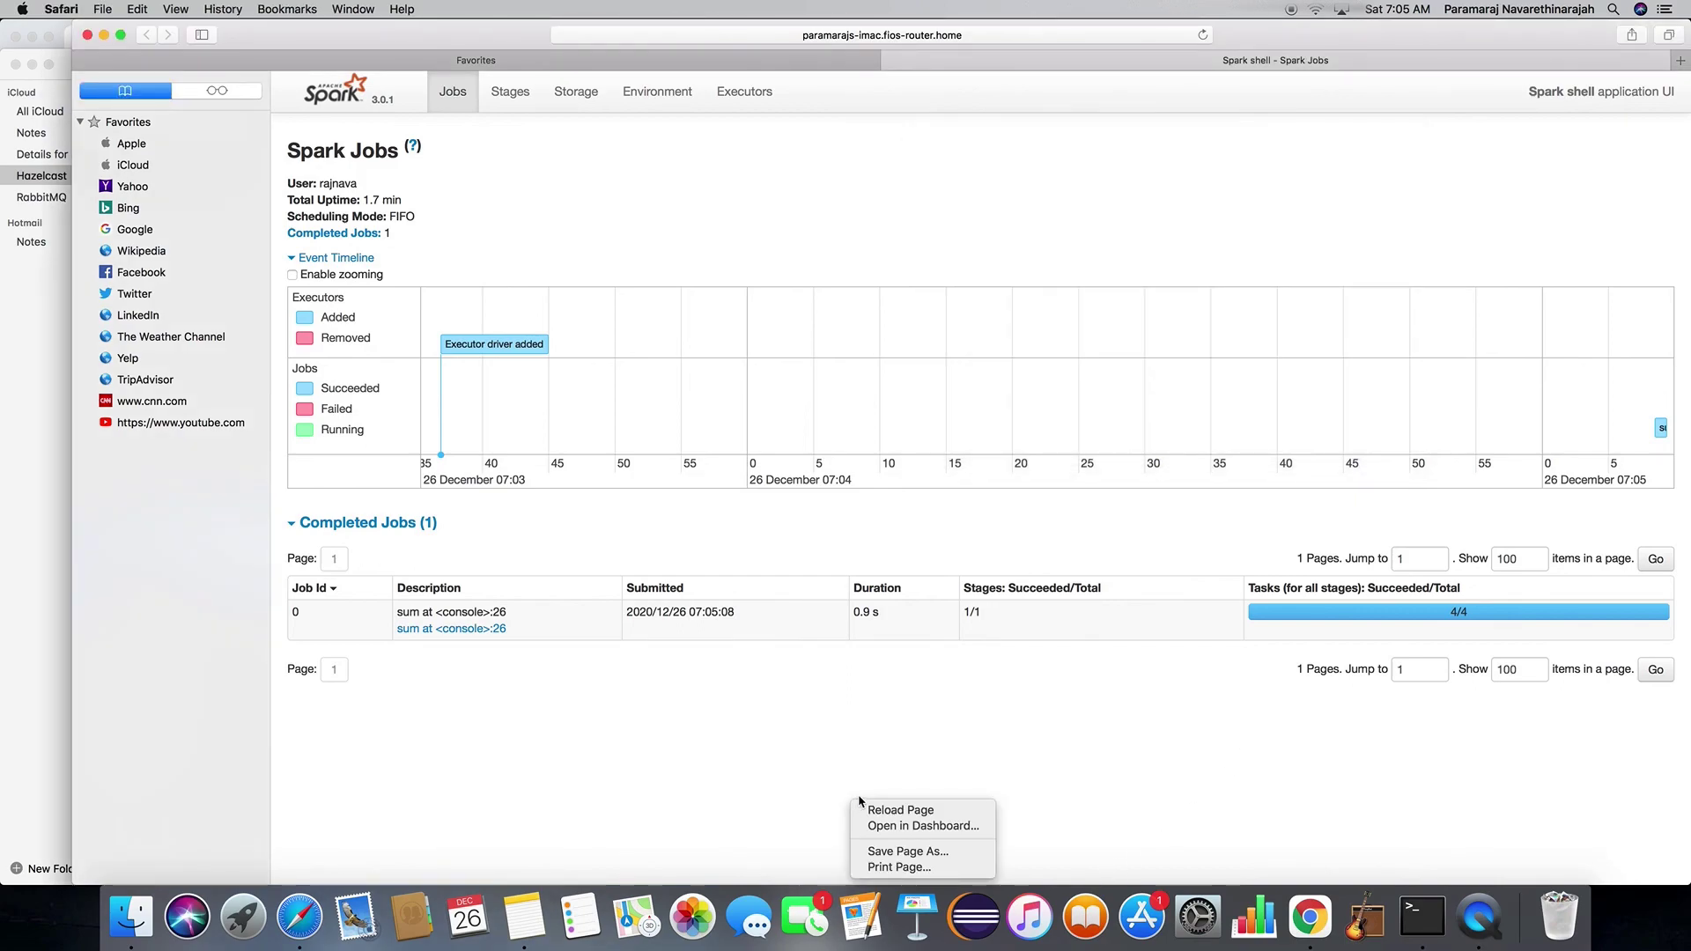
click(903, 810)
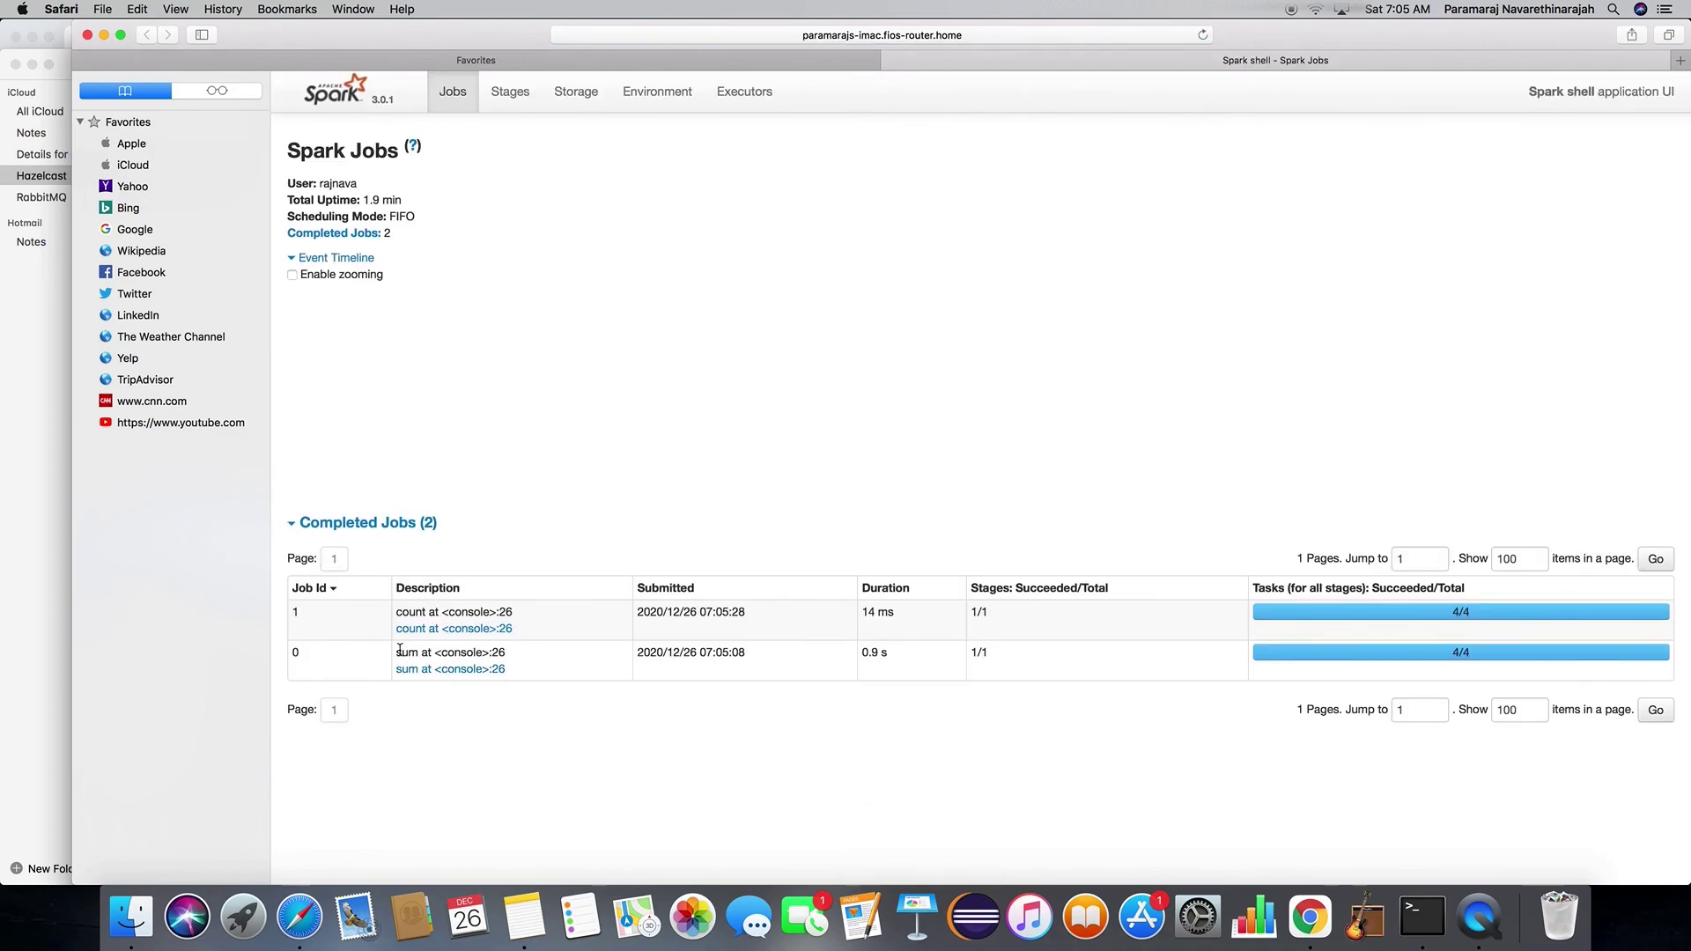